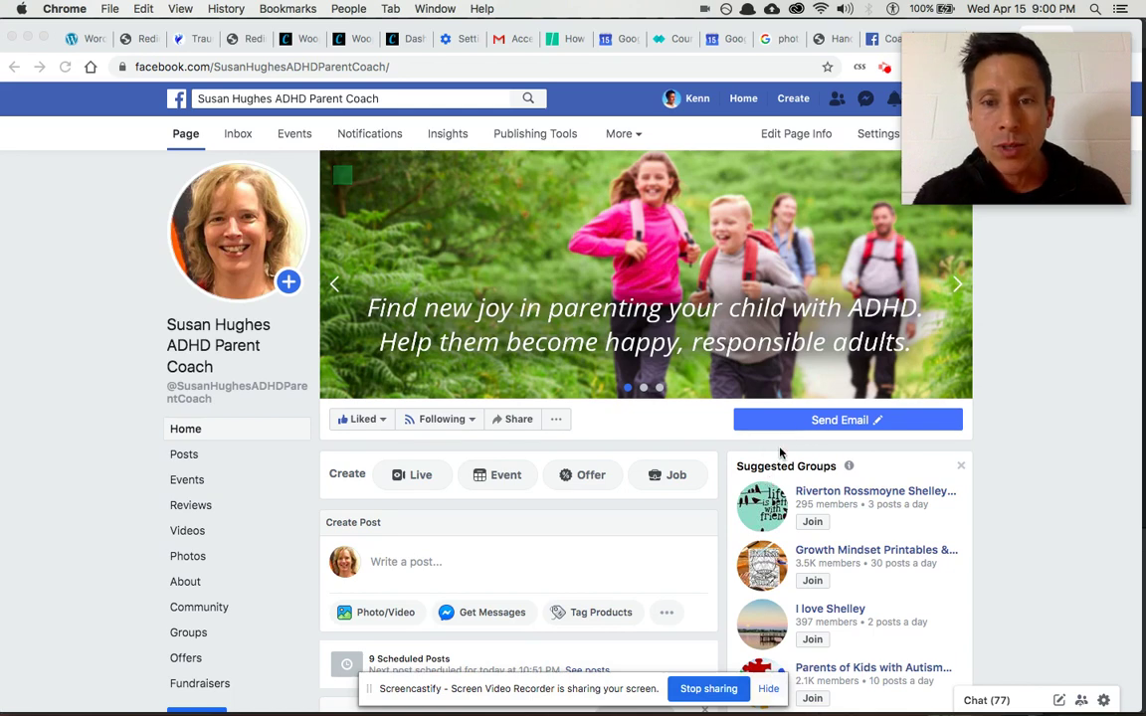
pyautogui.moveTo(965, 194)
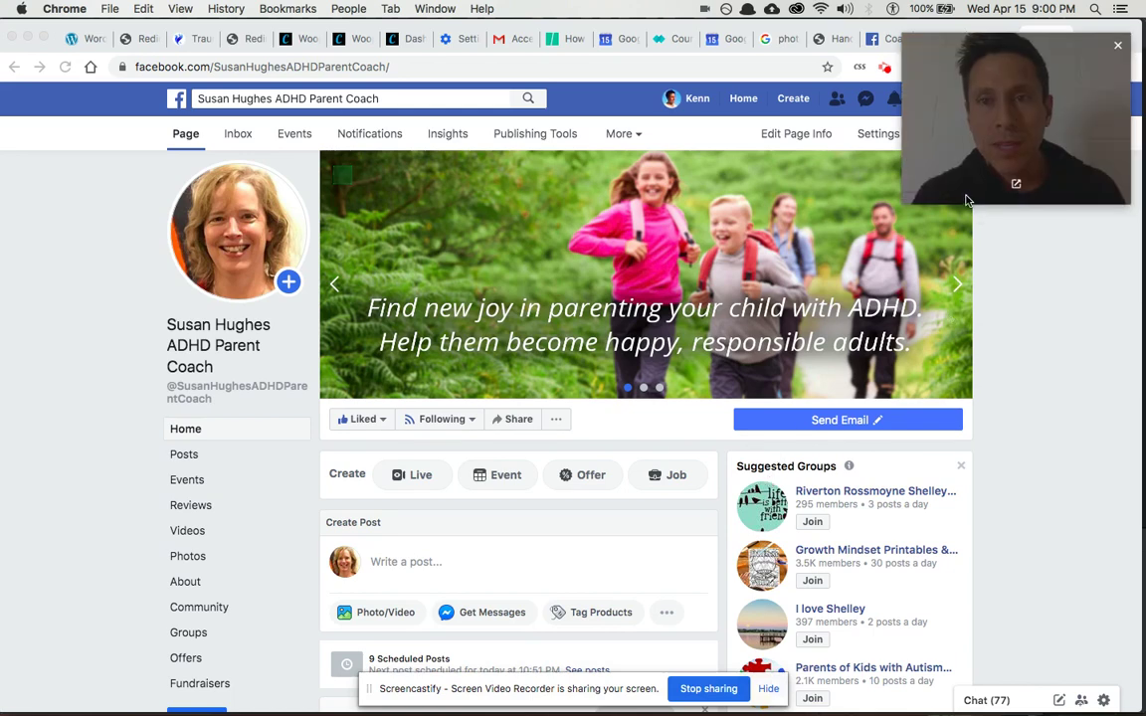
pyautogui.click(1016, 183)
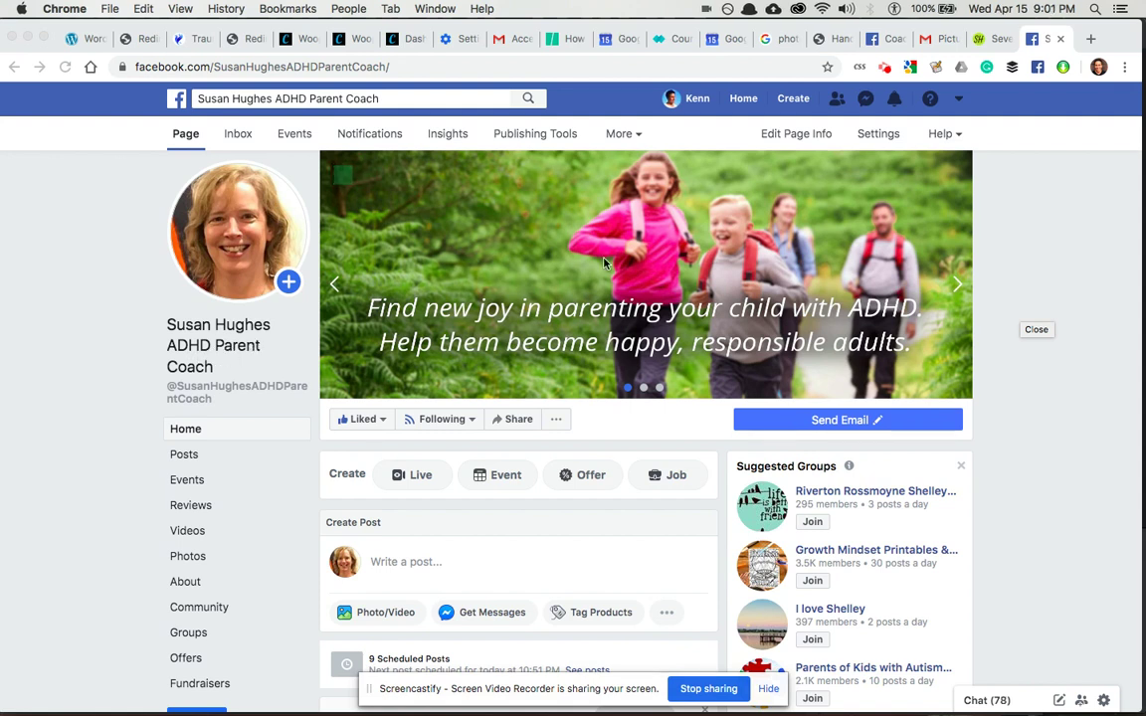
# Open the "Seven Tips to manage technology use" blog article and examine its image and opening text.
pyautogui.click(989, 40)
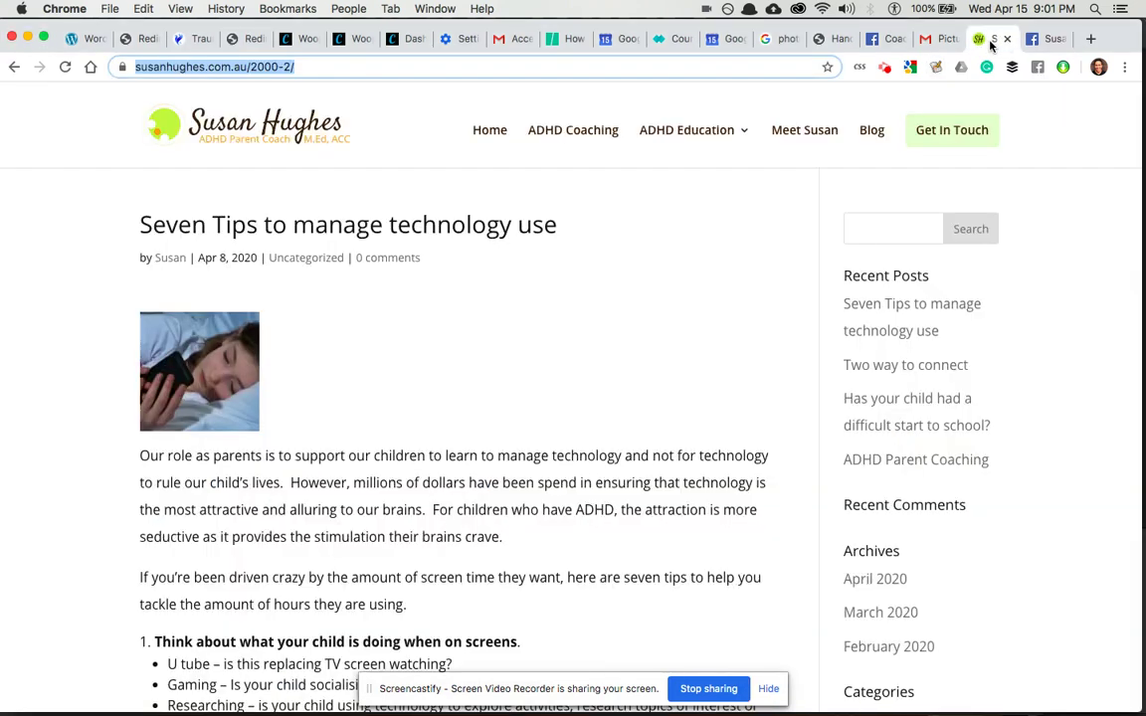
pyautogui.click(523, 64)
pyautogui.press('super+a')
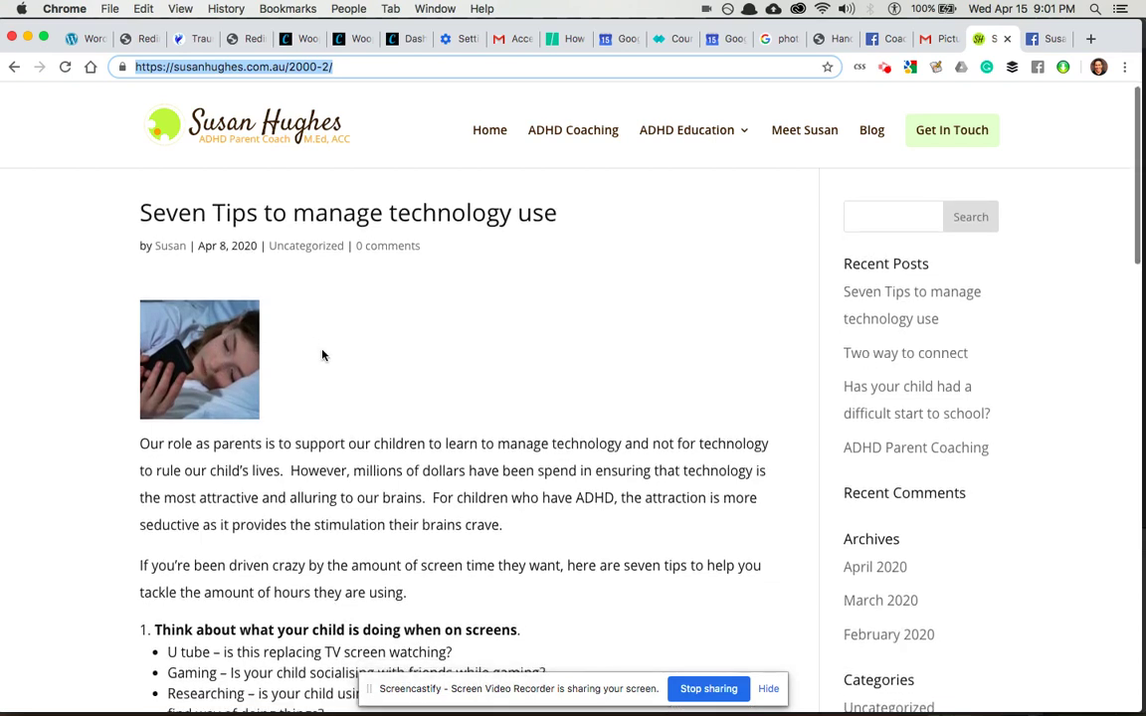
pyautogui.scroll(-1, 322, 355)
pyautogui.scroll(1, 322, 355)
pyautogui.scroll(-1, 321, 355)
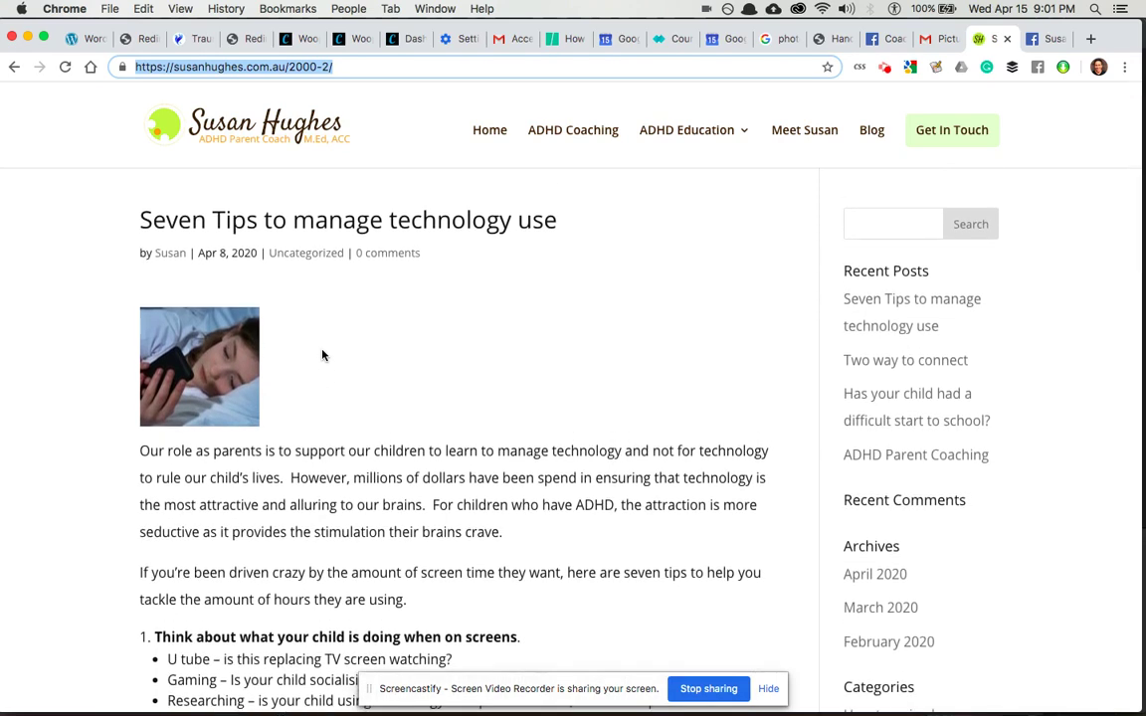
pyautogui.scroll(-2, 321, 355)
pyautogui.scroll(-3, 322, 355)
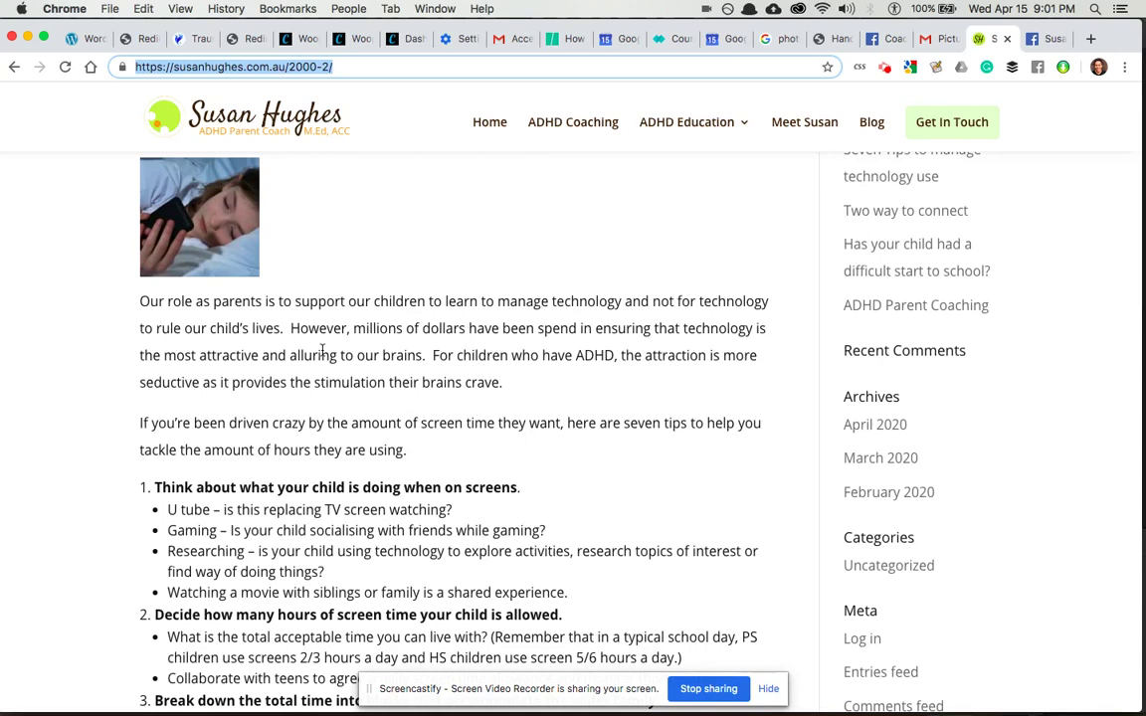
pyautogui.scroll(3, 322, 353)
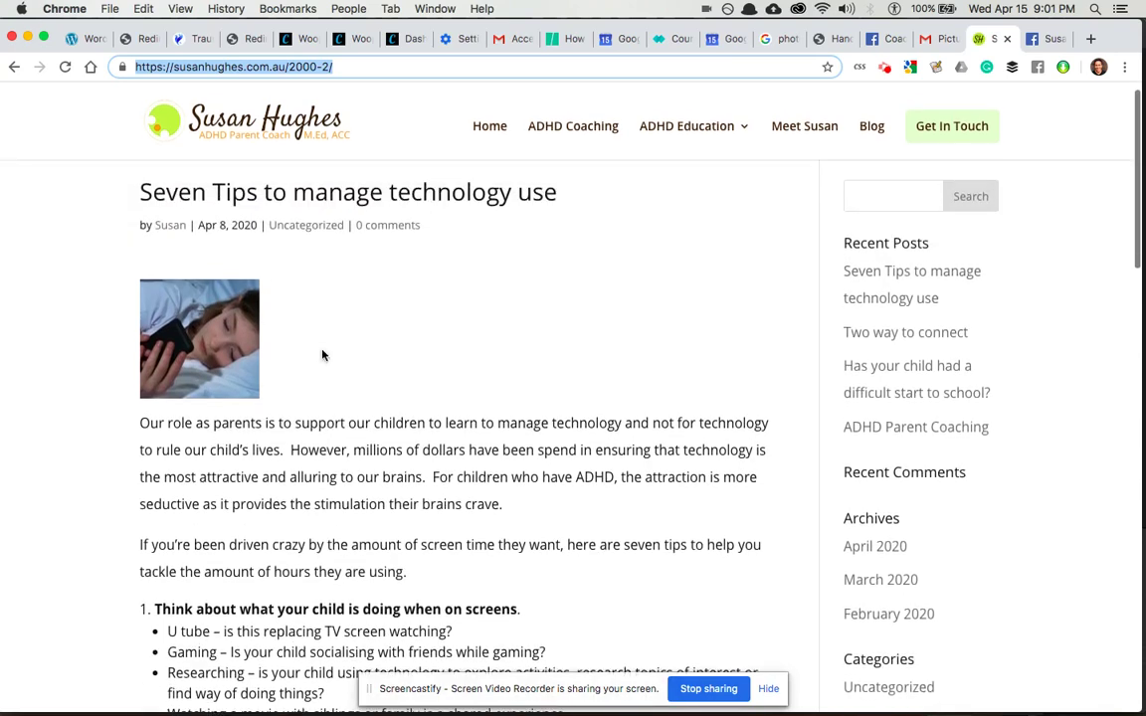
pyautogui.scroll(1, 322, 355)
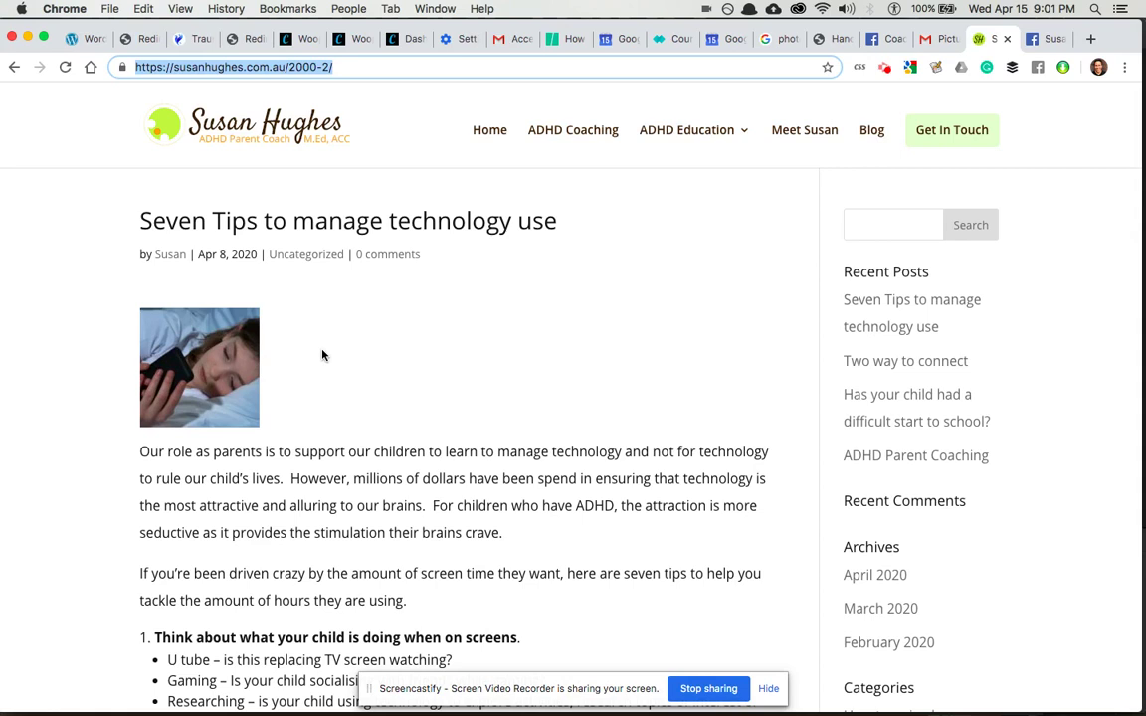
# Hide the screen-sharing notice and copy the full web address of the "Seven Tips to manage technology use" article.
pyautogui.click(768, 688)
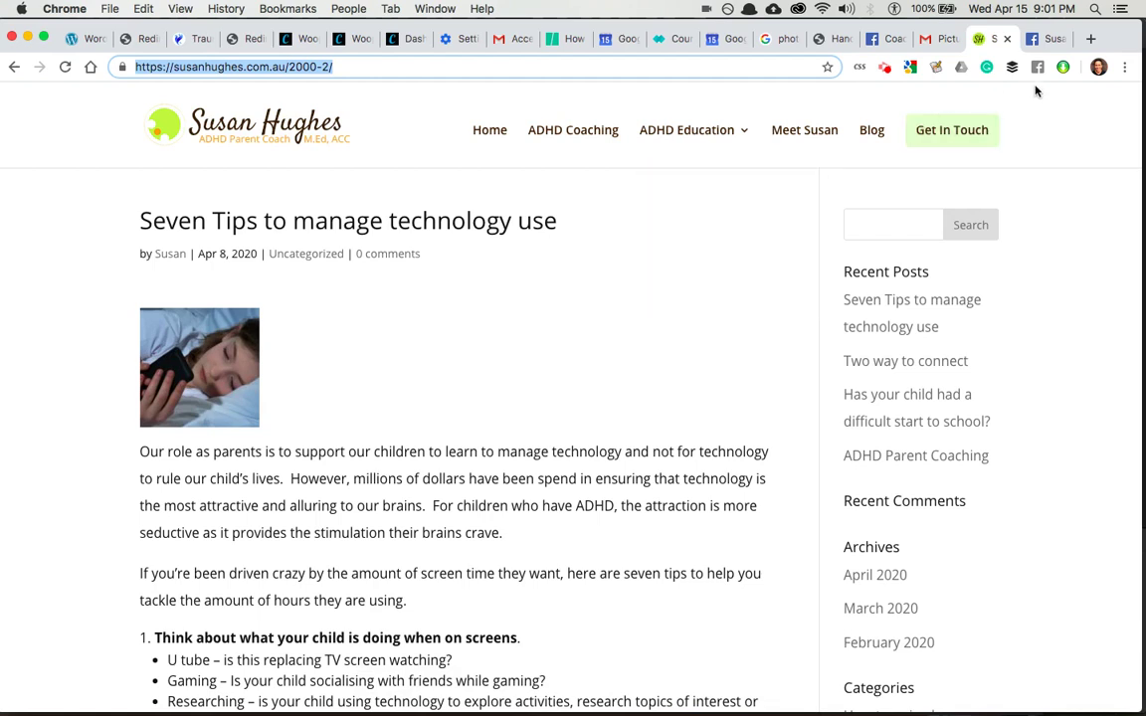
pyautogui.click(406, 68)
pyautogui.press('super+a')
pyautogui.press('super+c')
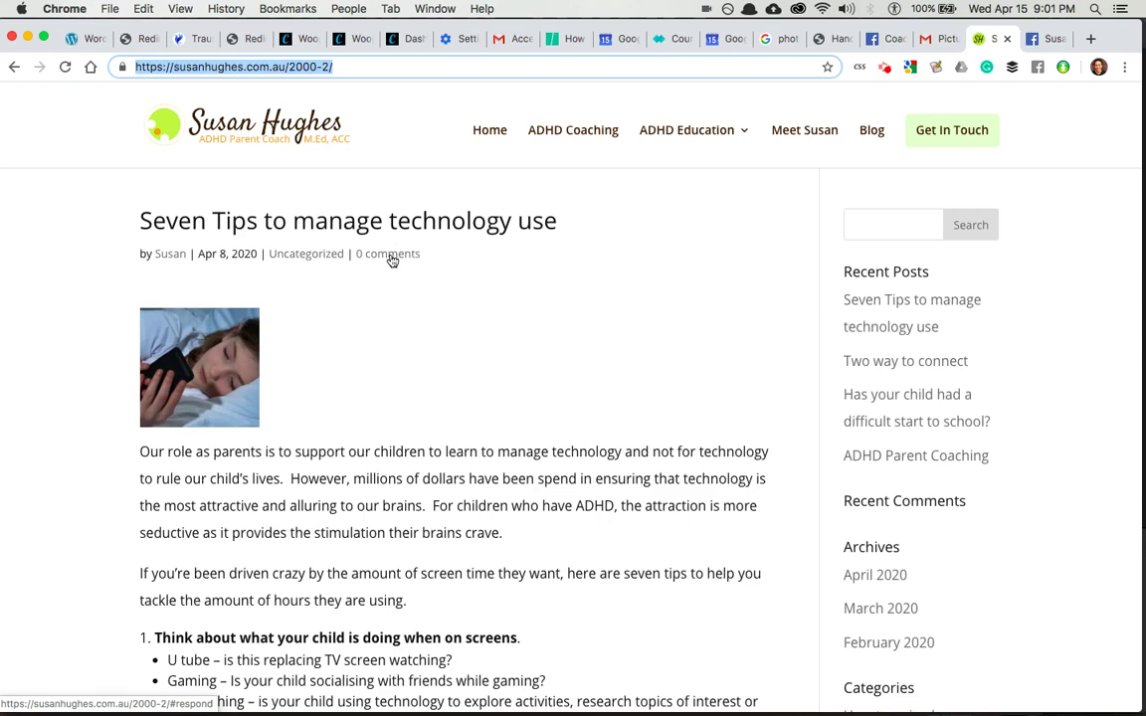
# Switch to the coach's Facebook page and start a new post containing the copied blog article link.
pyautogui.click(1038, 45)
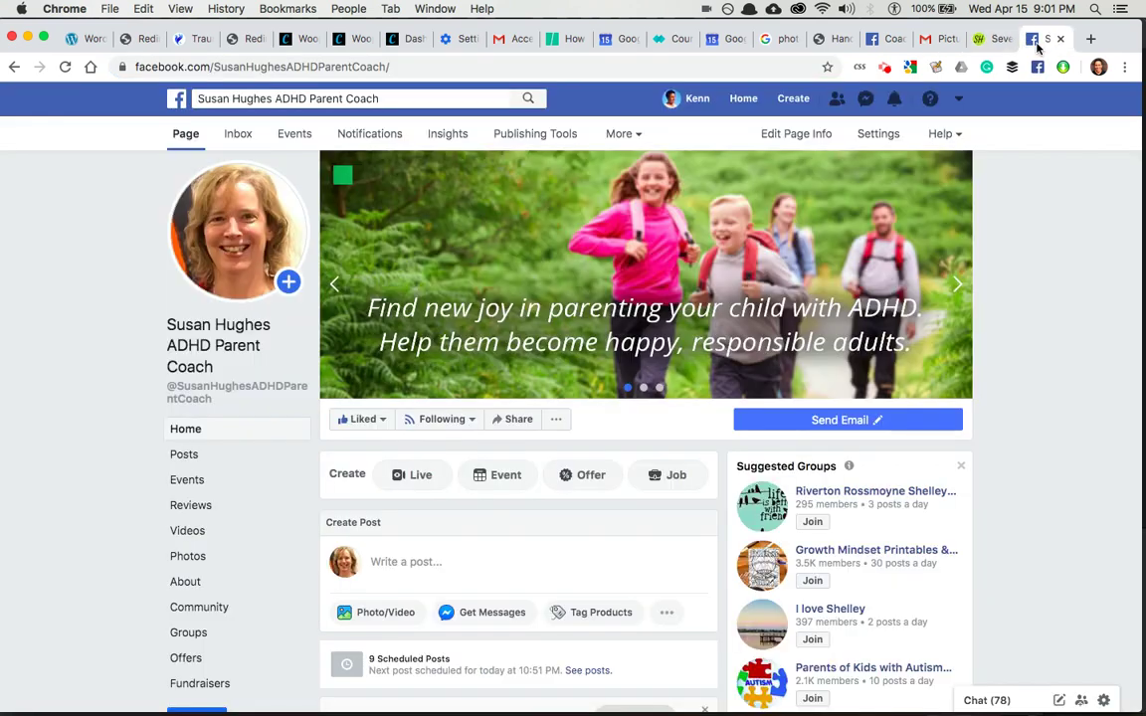
pyautogui.moveTo(443, 445)
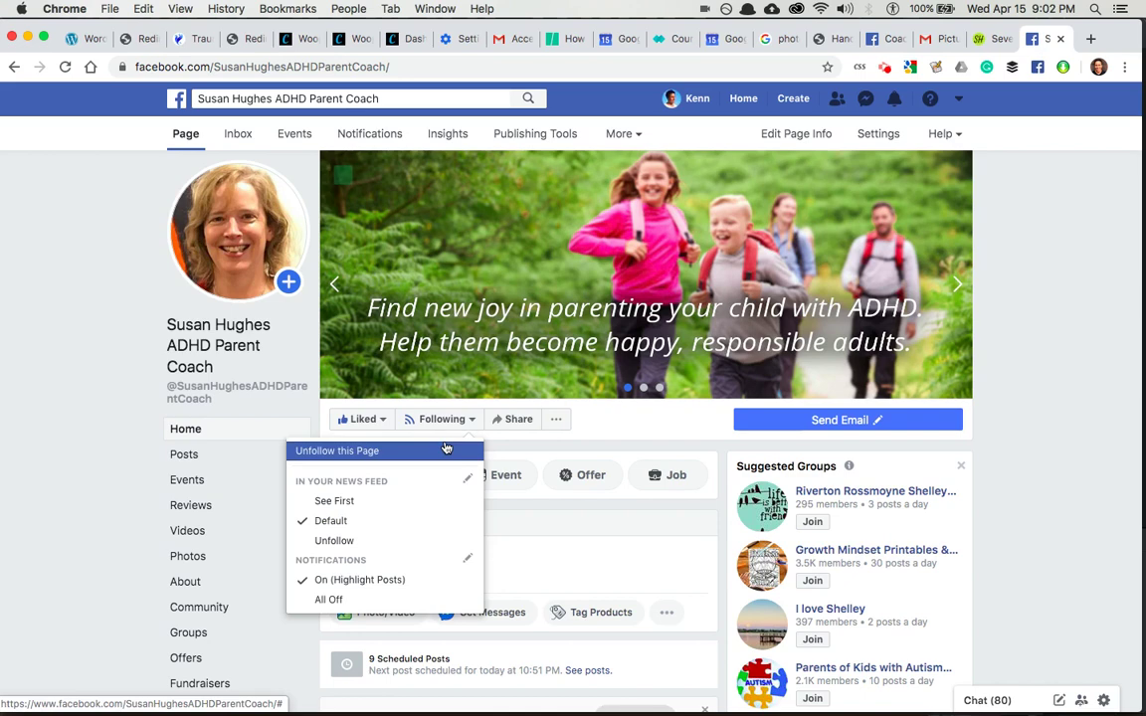
pyautogui.scroll(-3, 515, 448)
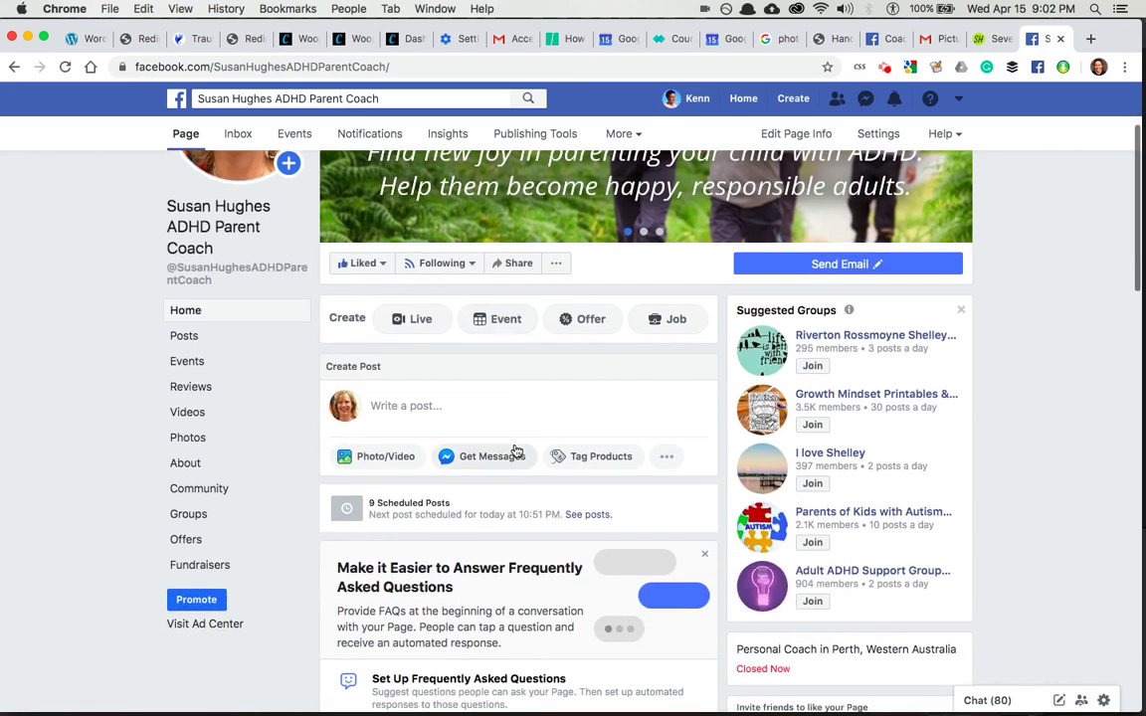
pyautogui.scroll(-5, 516, 450)
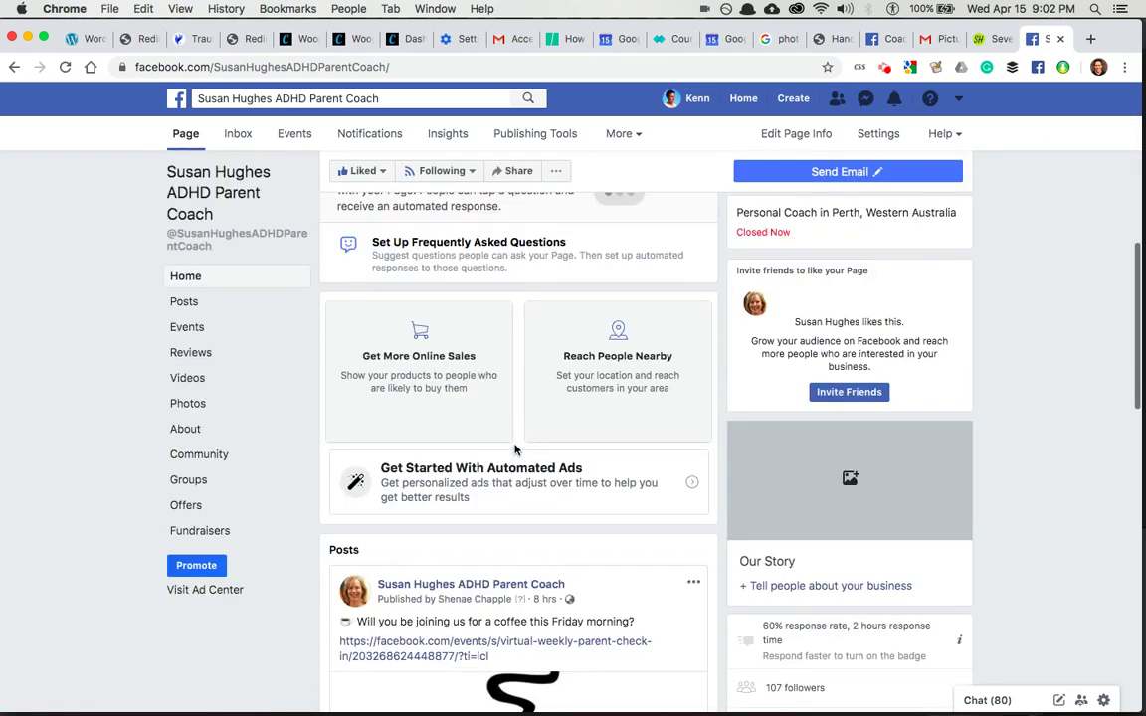
pyautogui.scroll(-3, 514, 450)
pyautogui.scroll(10, 514, 450)
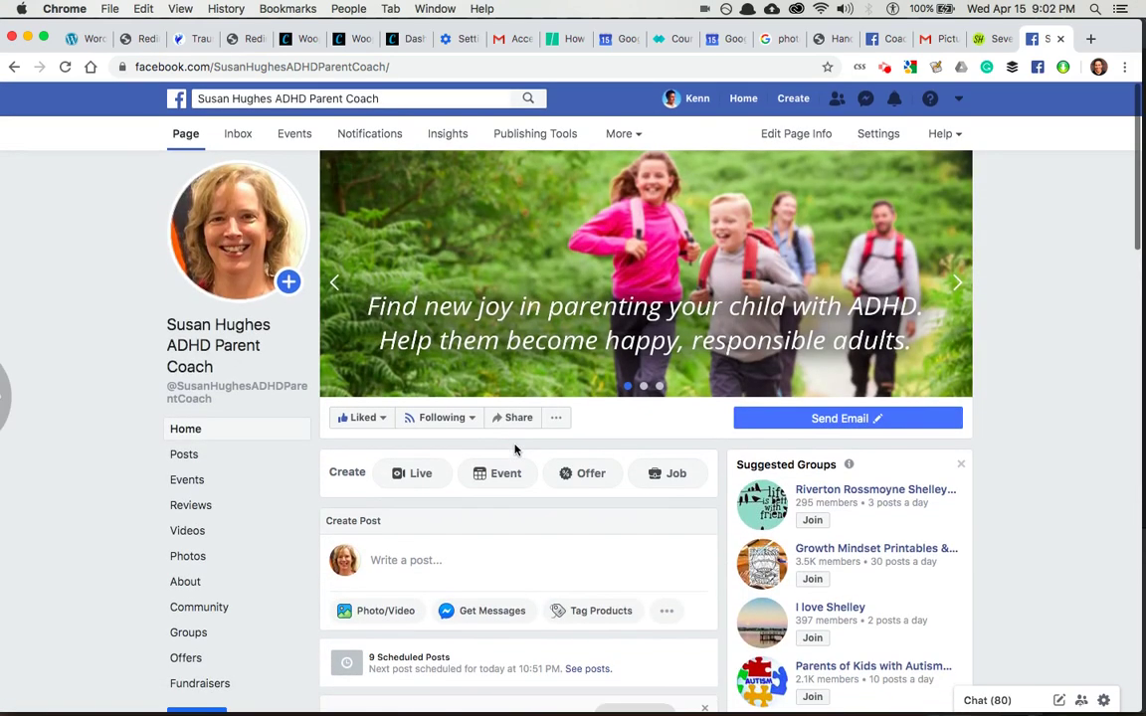
pyautogui.click(427, 557)
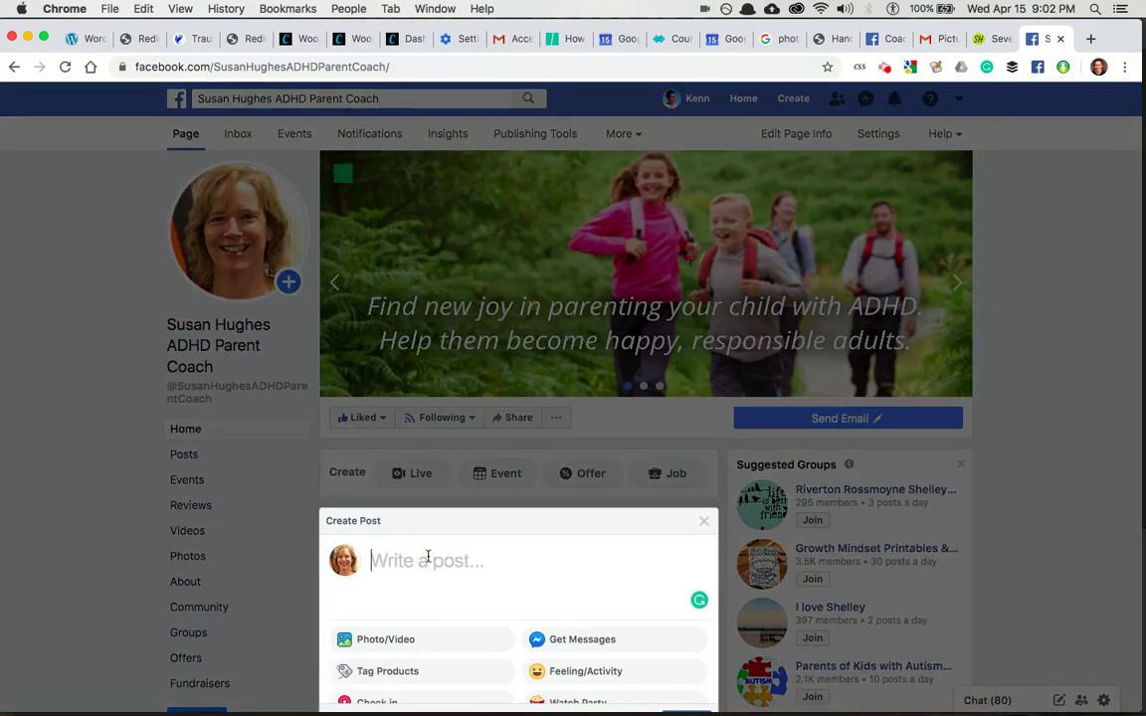
pyautogui.press('super+v')
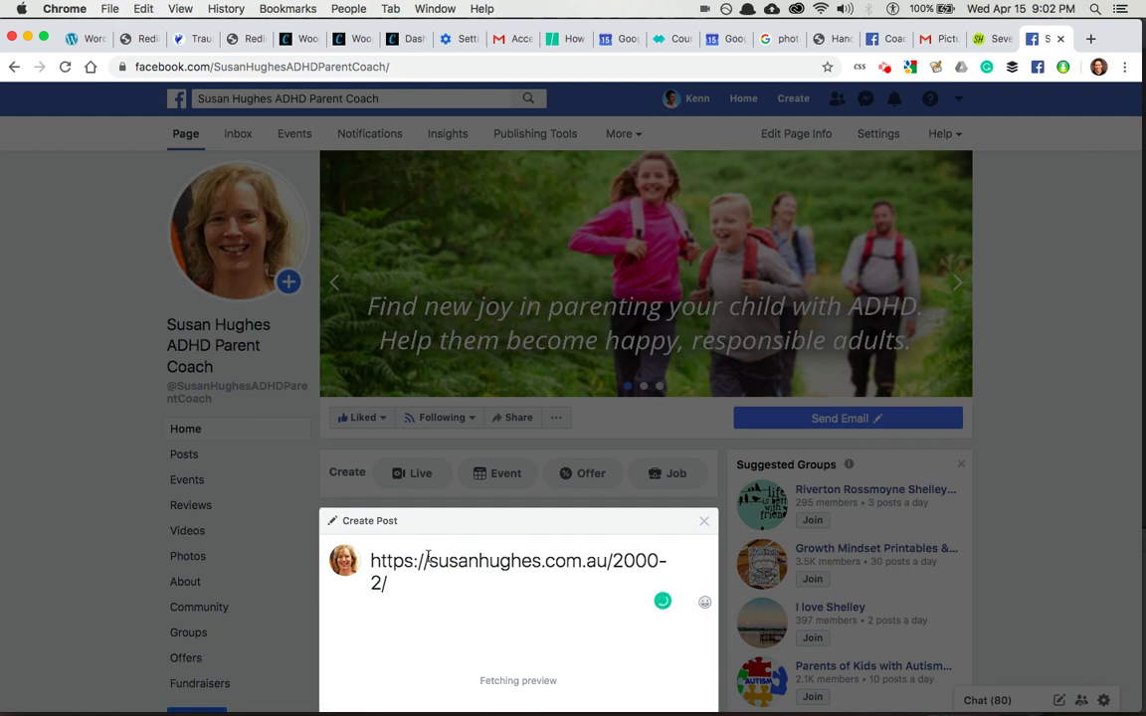
pyautogui.press('Return')
# Check the generated link preview in the new post and publish it on the Facebook page.
pyautogui.scroll(-2, 428, 558)
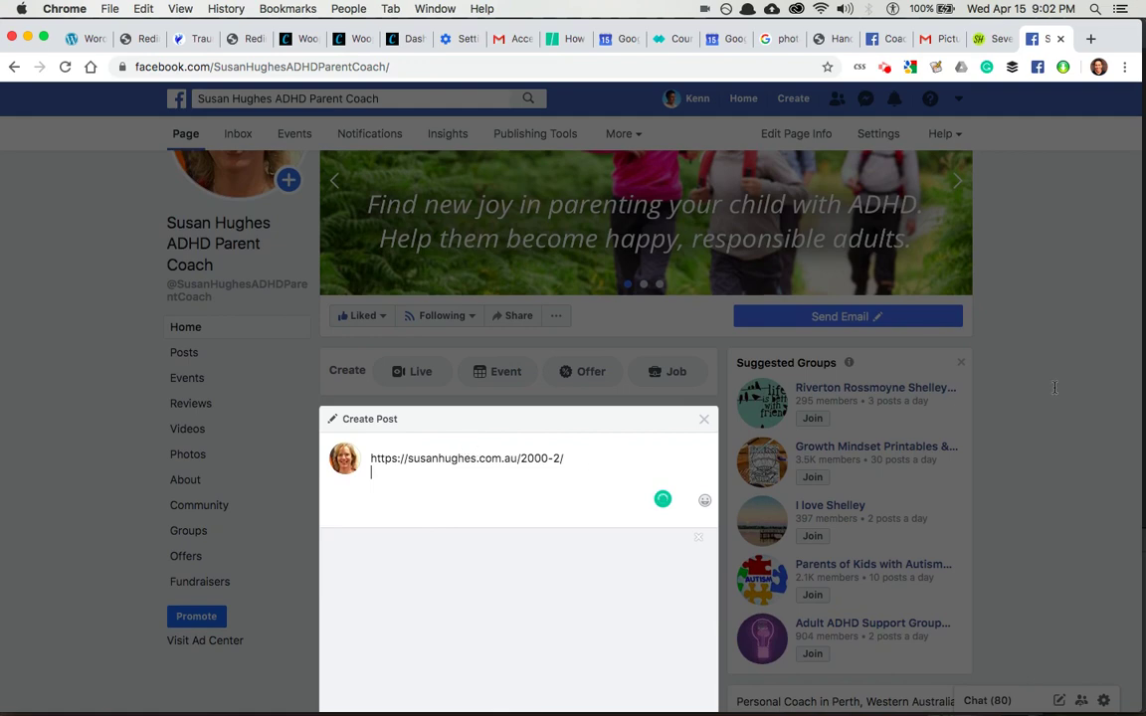
pyautogui.scroll(-3, 659, 435)
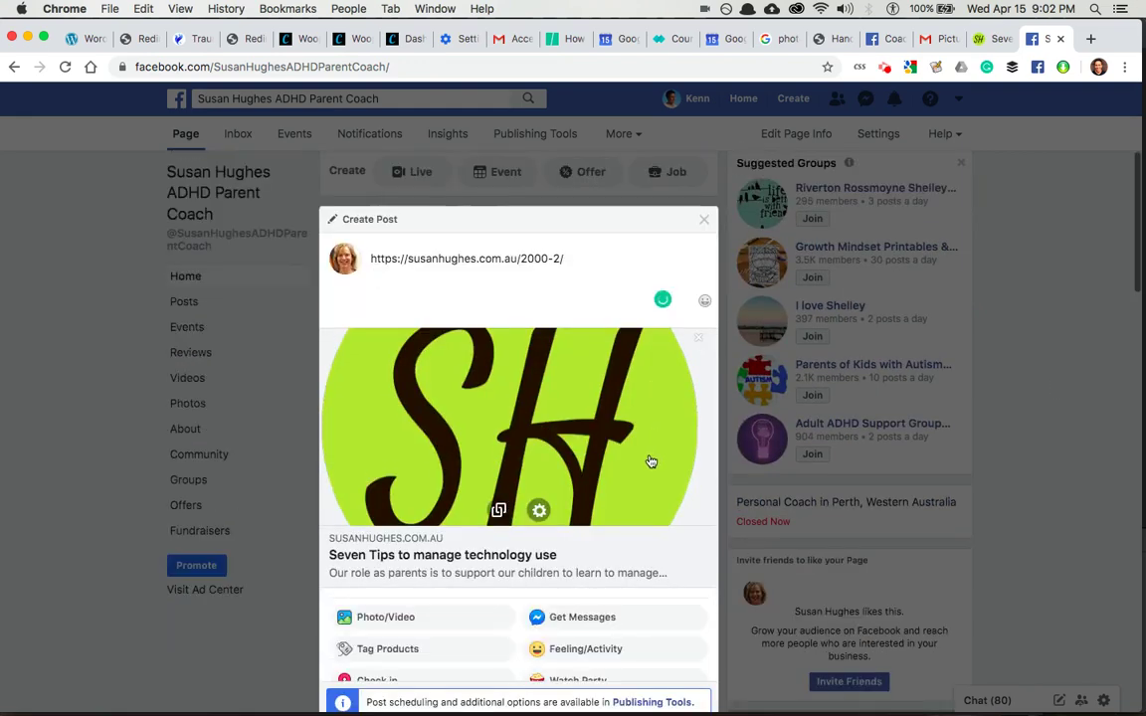
pyautogui.scroll(-4, 639, 583)
pyautogui.scroll(4, 639, 584)
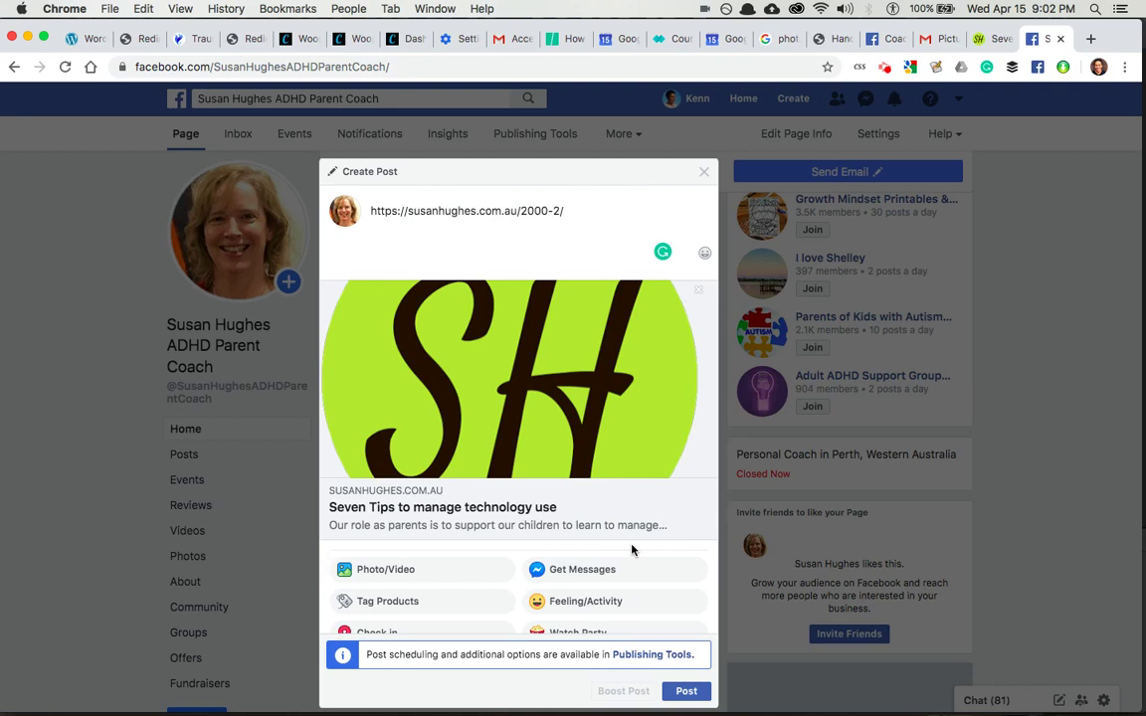
pyautogui.click(687, 691)
pyautogui.moveTo(617, 467)
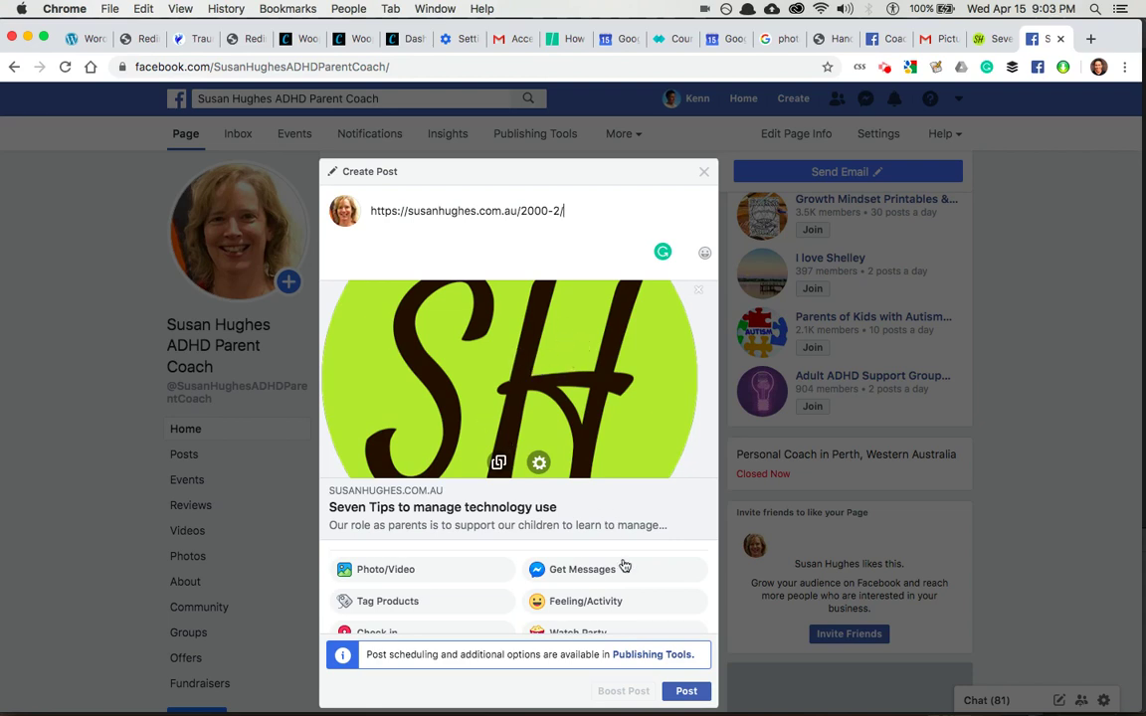
pyautogui.click(689, 693)
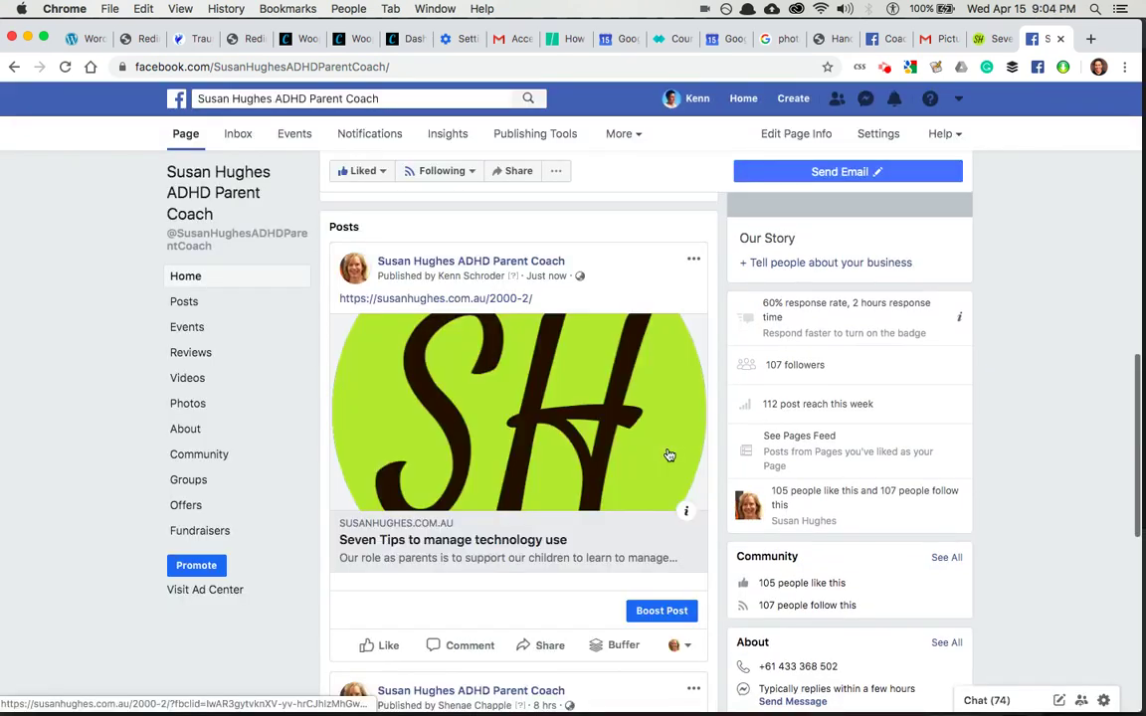
# Examine the published post's preview image in the page feed and compare it with the picture in the blog article.
pyautogui.scroll(10, 669, 455)
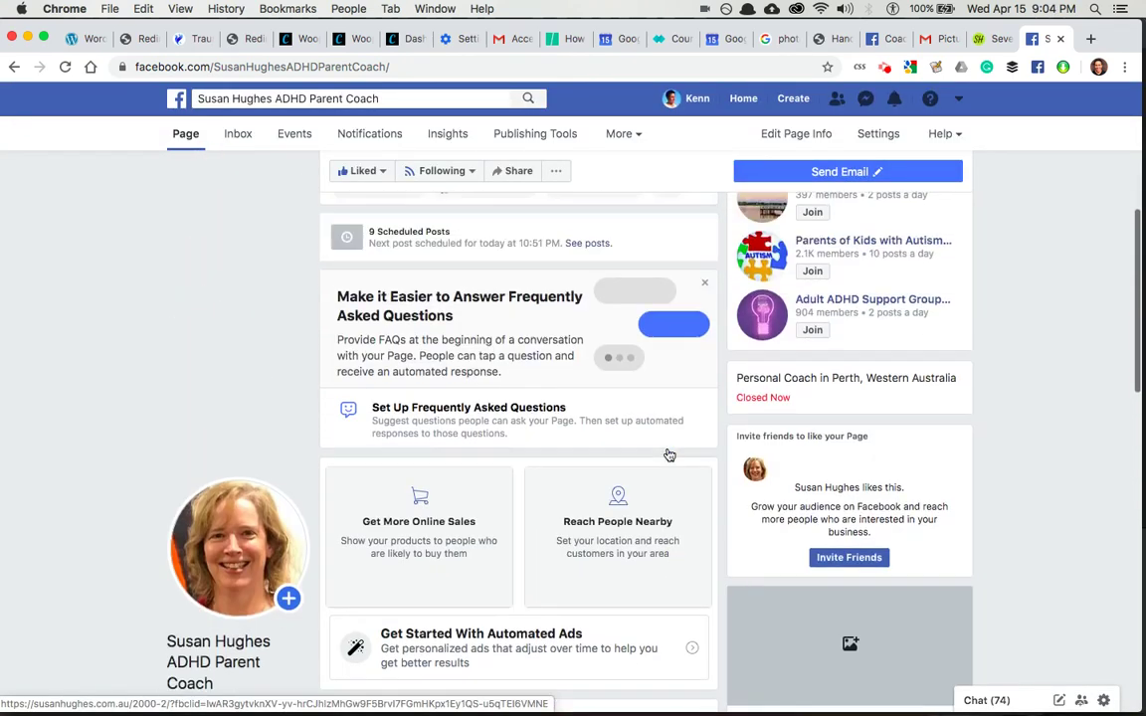
pyautogui.scroll(9, 670, 455)
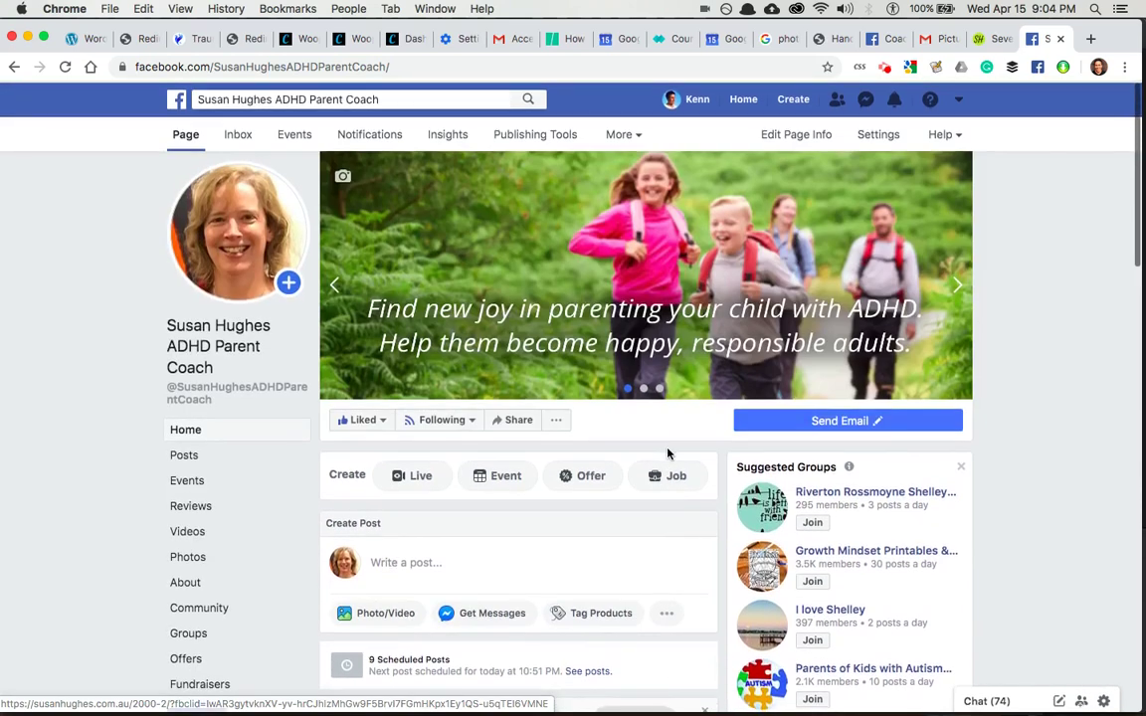
pyautogui.scroll(-5, 667, 454)
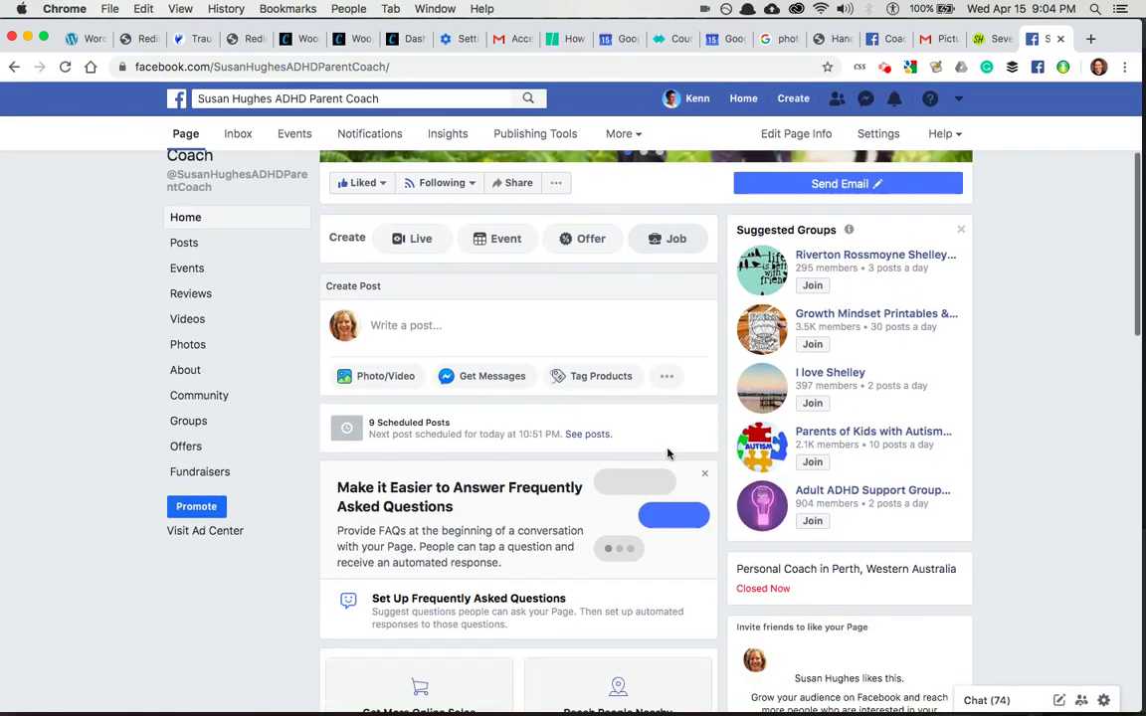
pyautogui.scroll(-10, 668, 453)
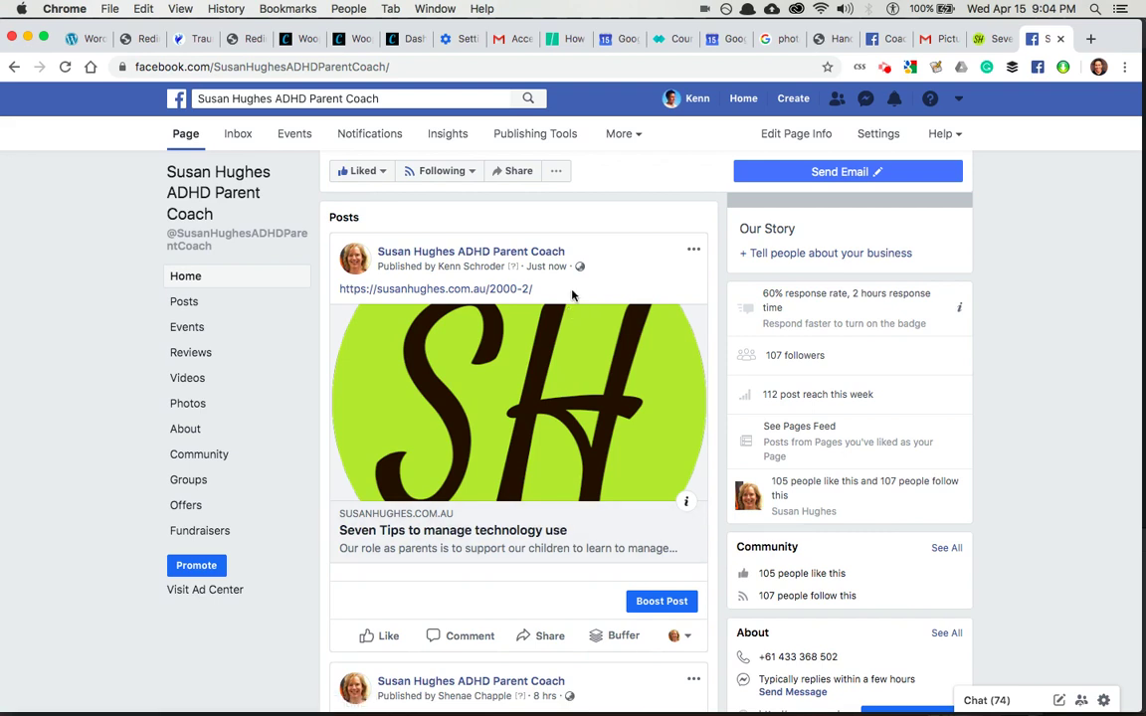
pyautogui.scroll(-1, 572, 295)
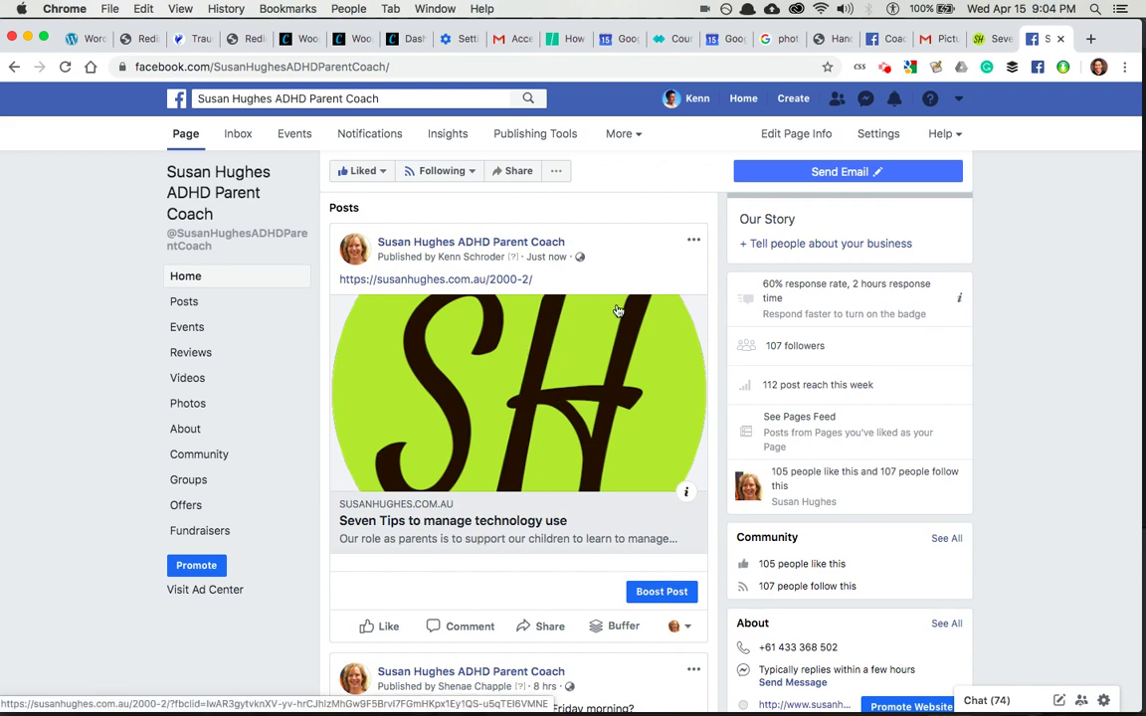
pyautogui.click(987, 40)
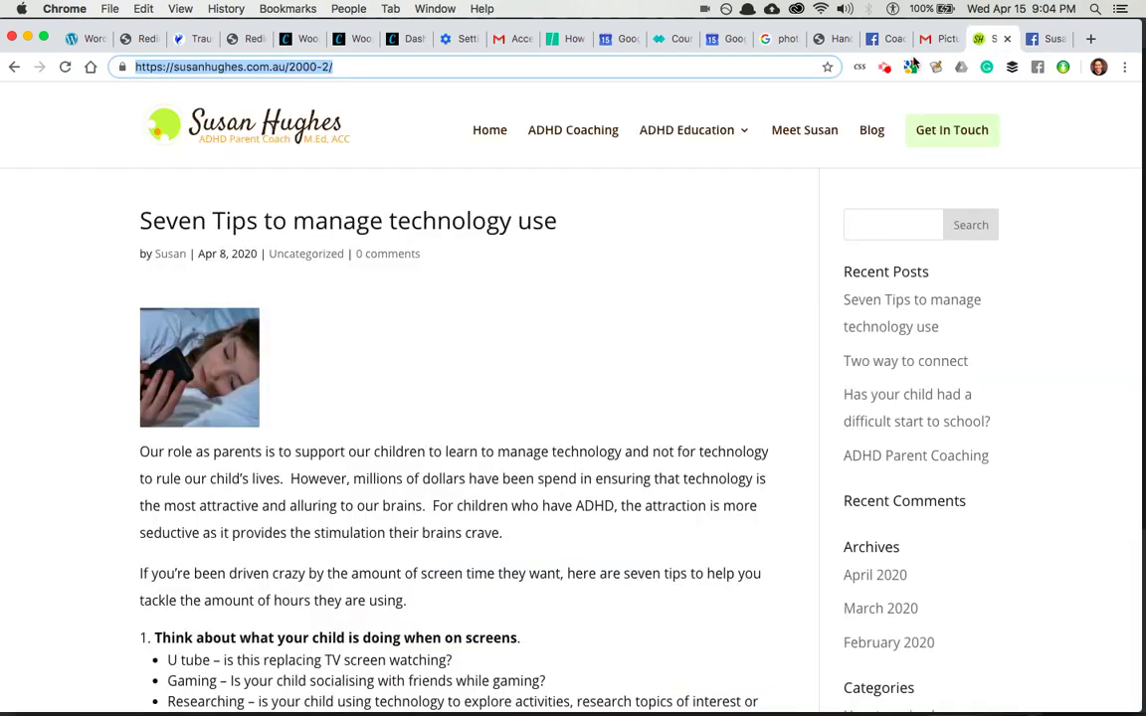
pyautogui.click(1035, 40)
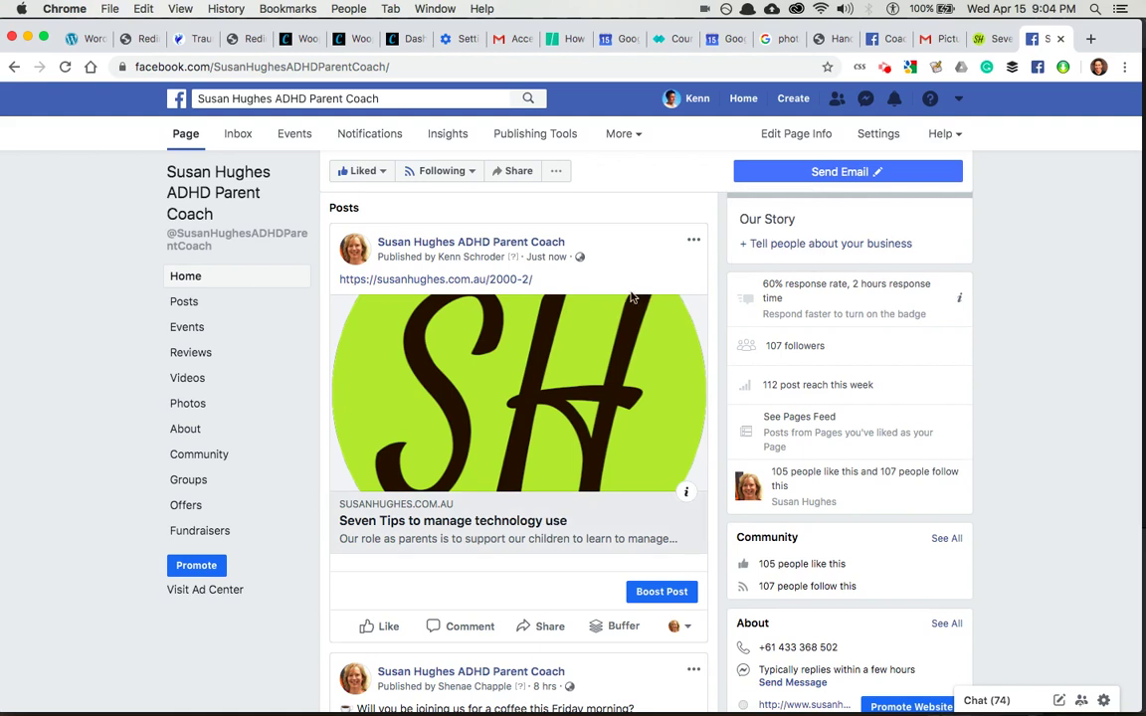
# Delete the newly published blog link post from the Facebook page.
pyautogui.click(694, 240)
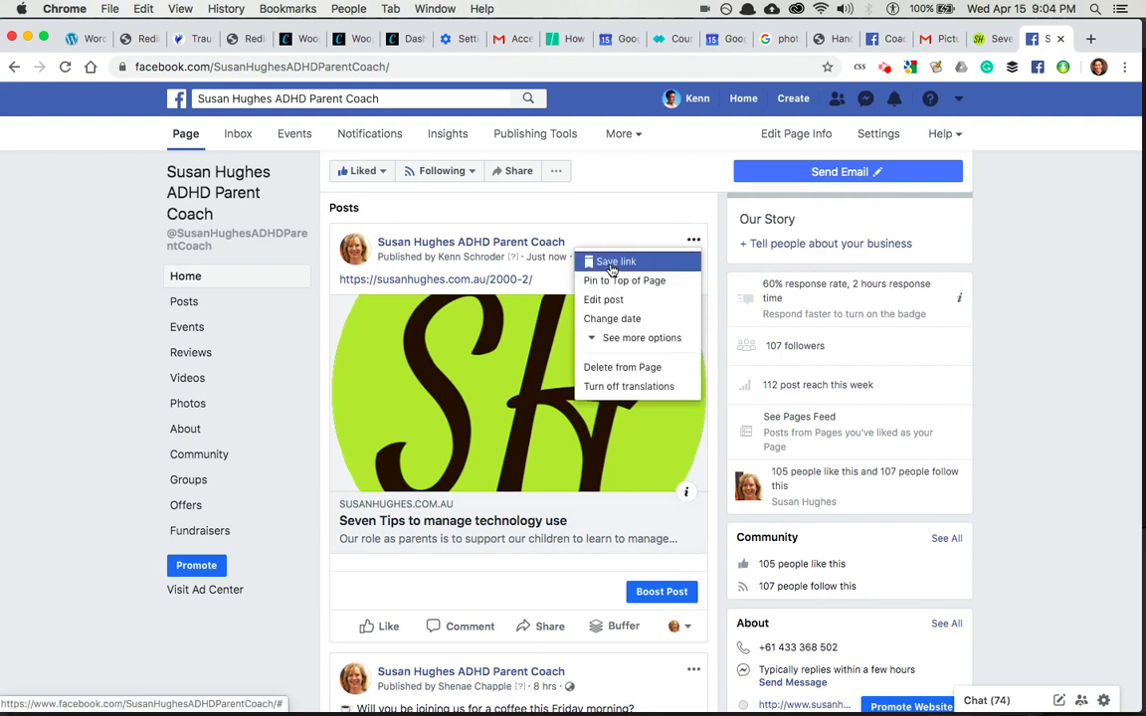
pyautogui.click(615, 368)
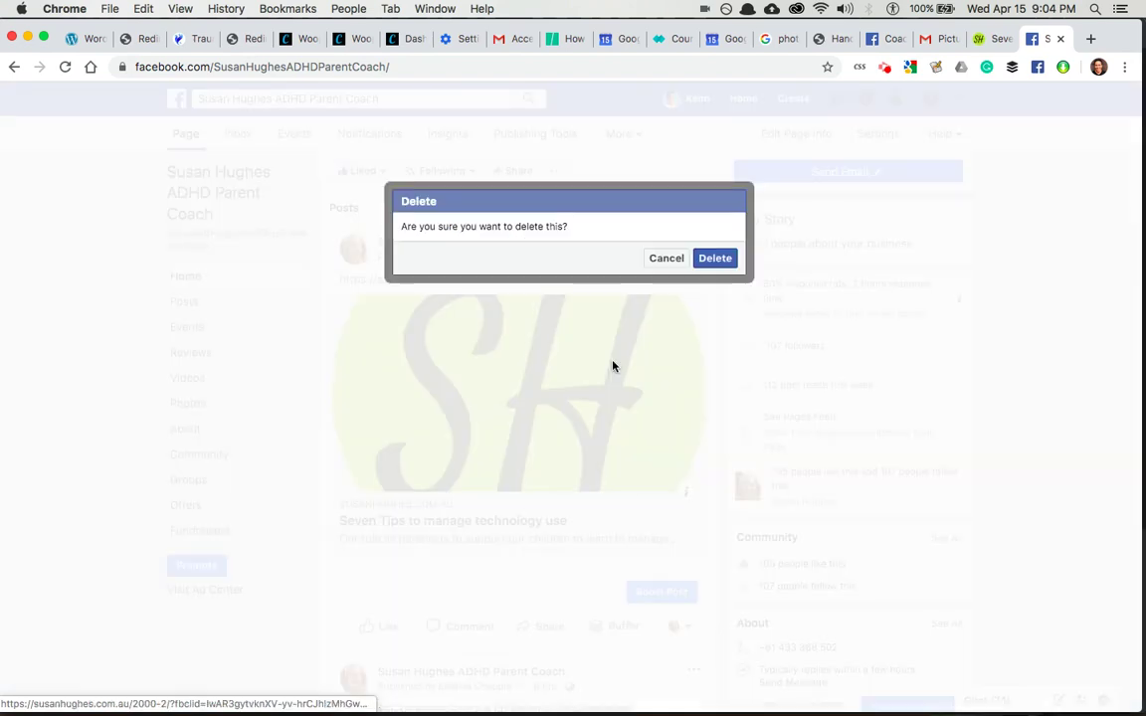
pyautogui.click(712, 262)
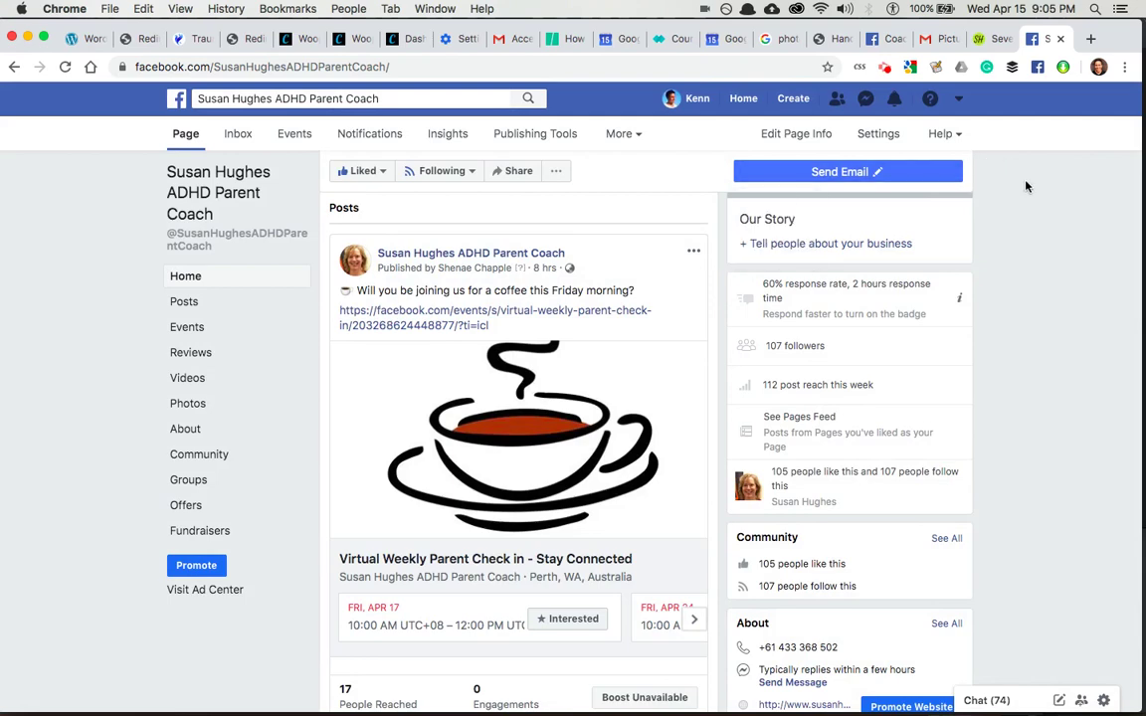
# Return to the "Seven Tips to manage technology use" article and look through its image and full list of tips.
pyautogui.click(987, 39)
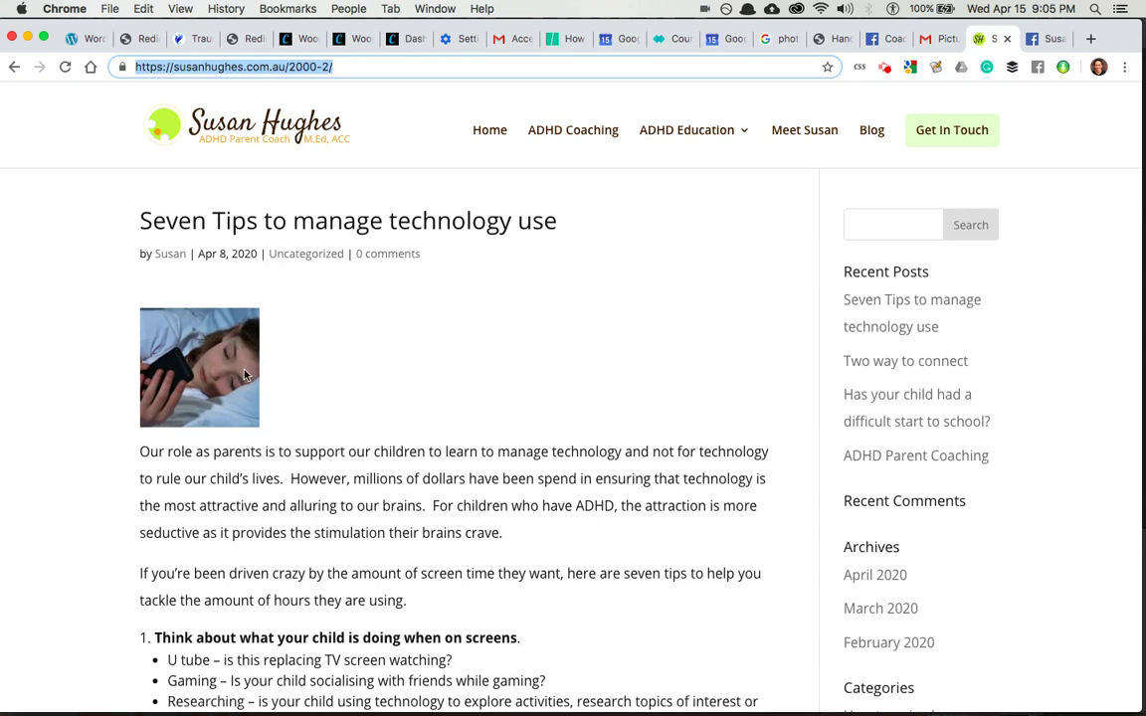
pyautogui.scroll(-3, 245, 375)
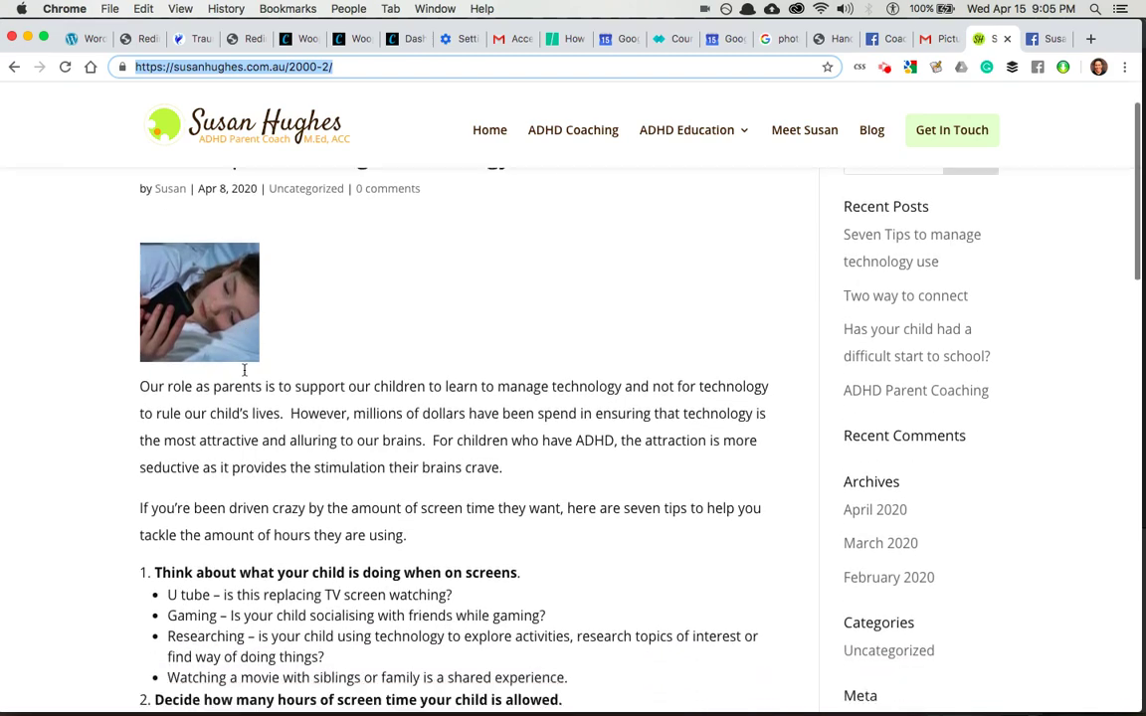
pyautogui.scroll(-10, 244, 369)
pyautogui.scroll(14, 245, 376)
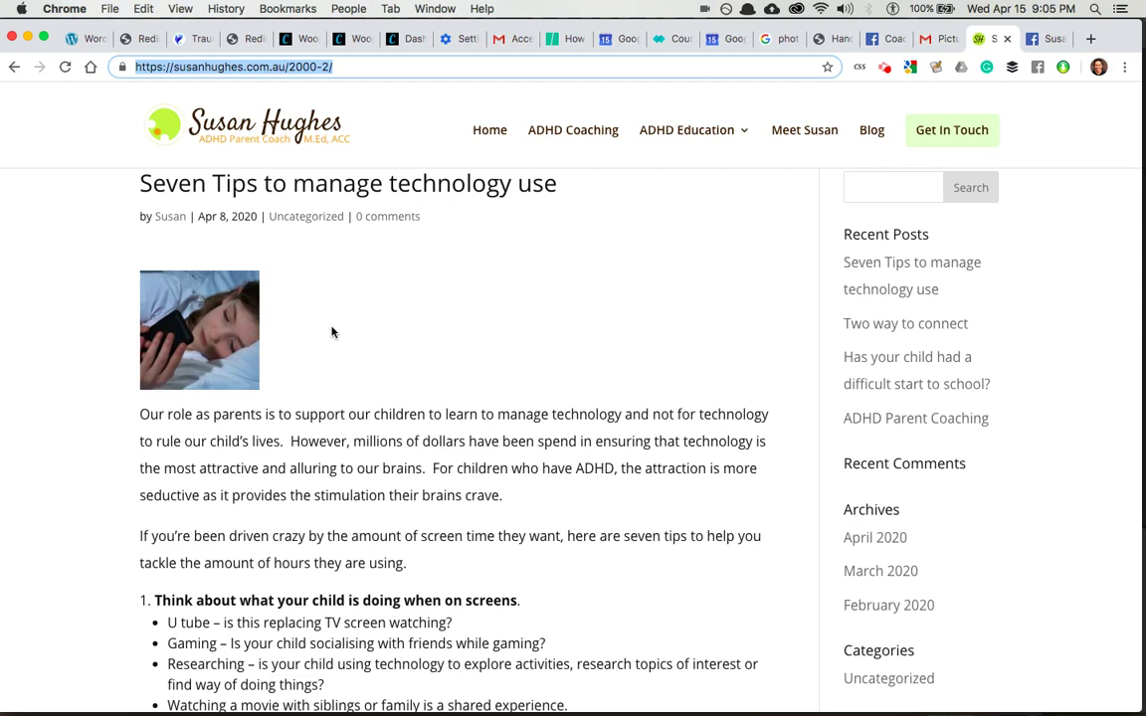
# Open the site's wp-admin login page from the article's address and choose to log in with username and password.
pyautogui.click(315, 63)
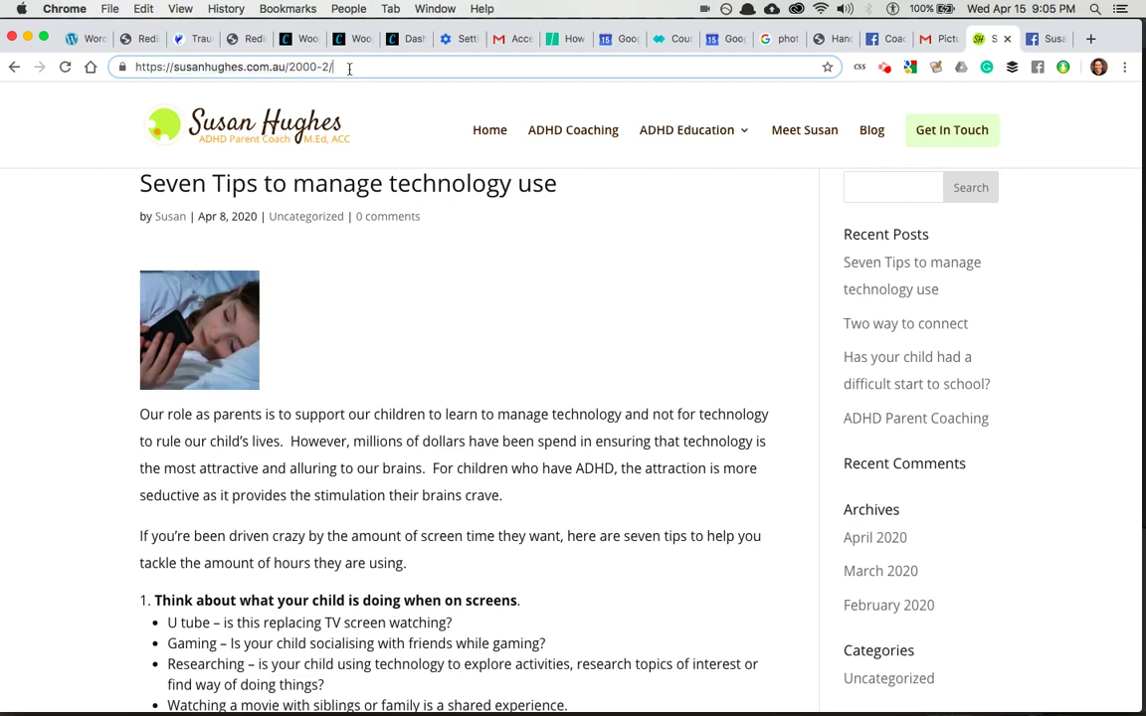
pyautogui.moveTo(367, 66); pyautogui.dragTo(296, 66)
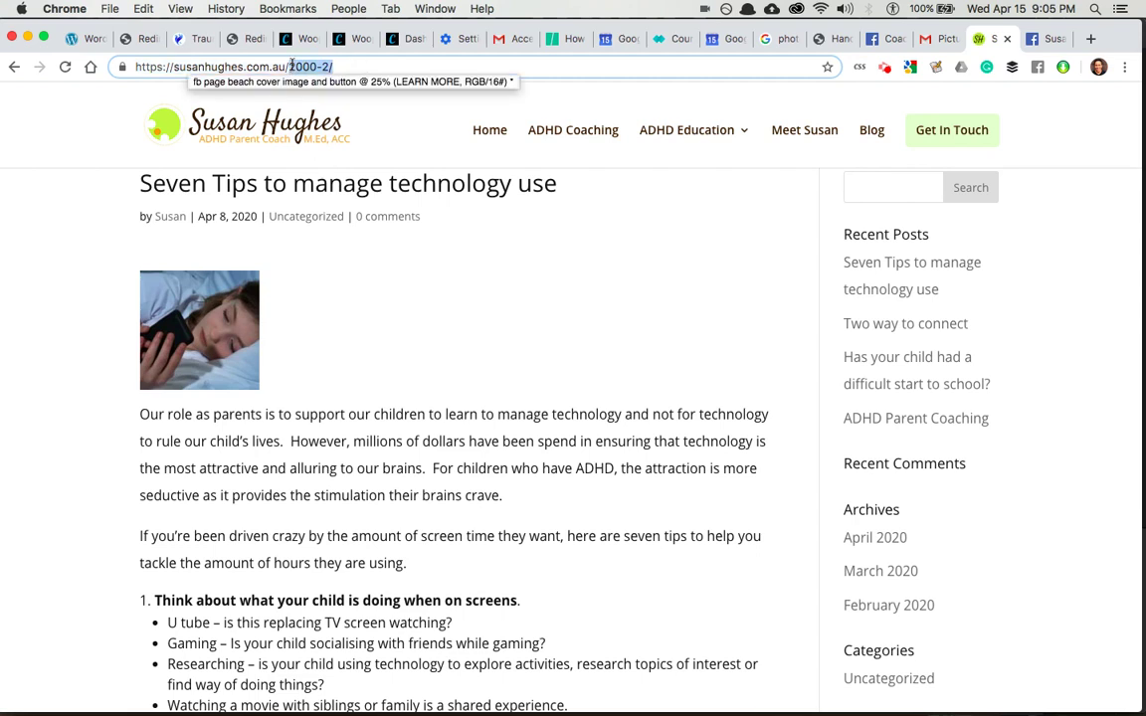
pyautogui.write('wp')
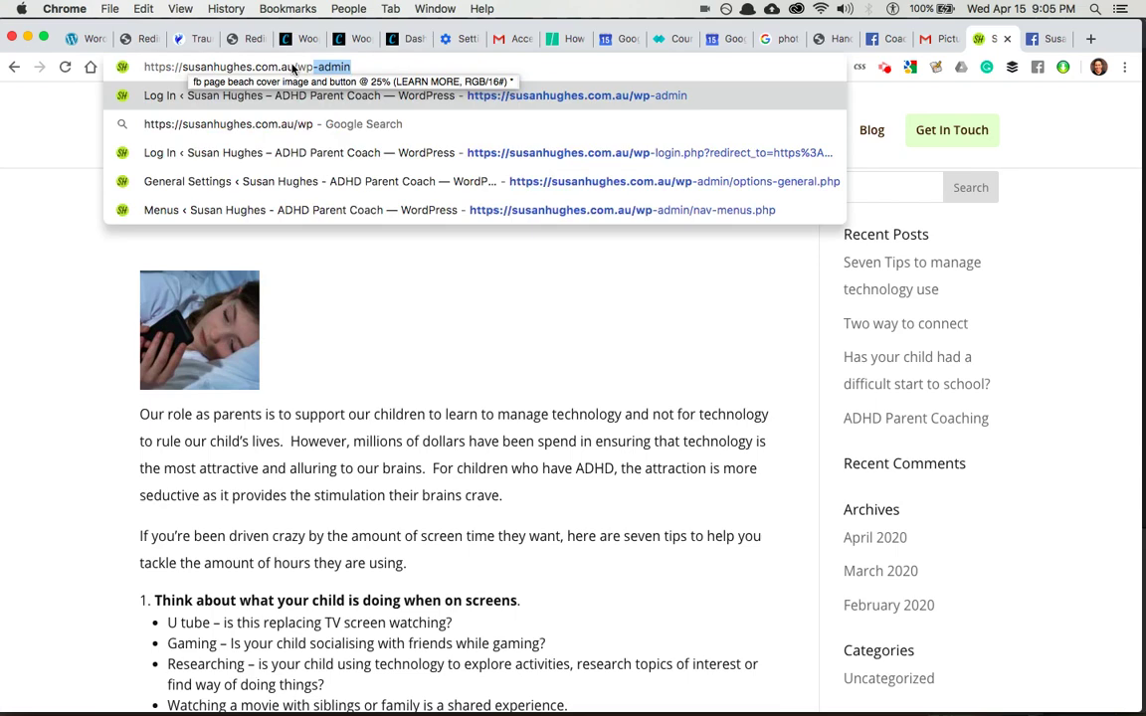
pyautogui.press('Return')
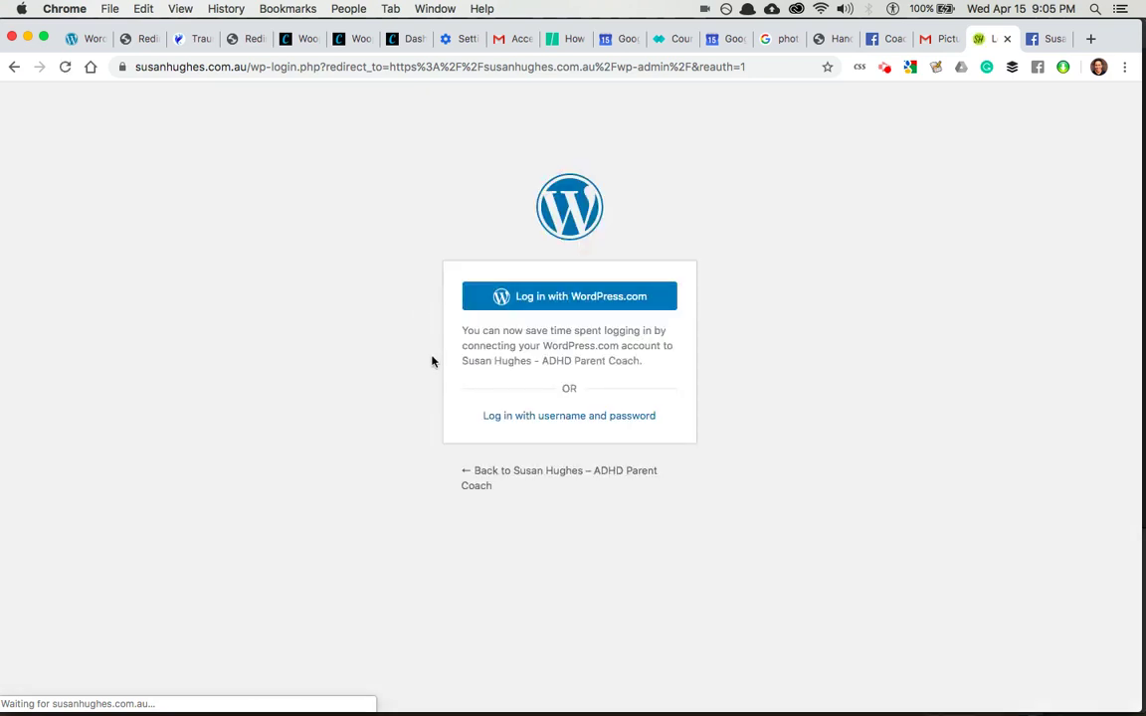
pyautogui.click(533, 416)
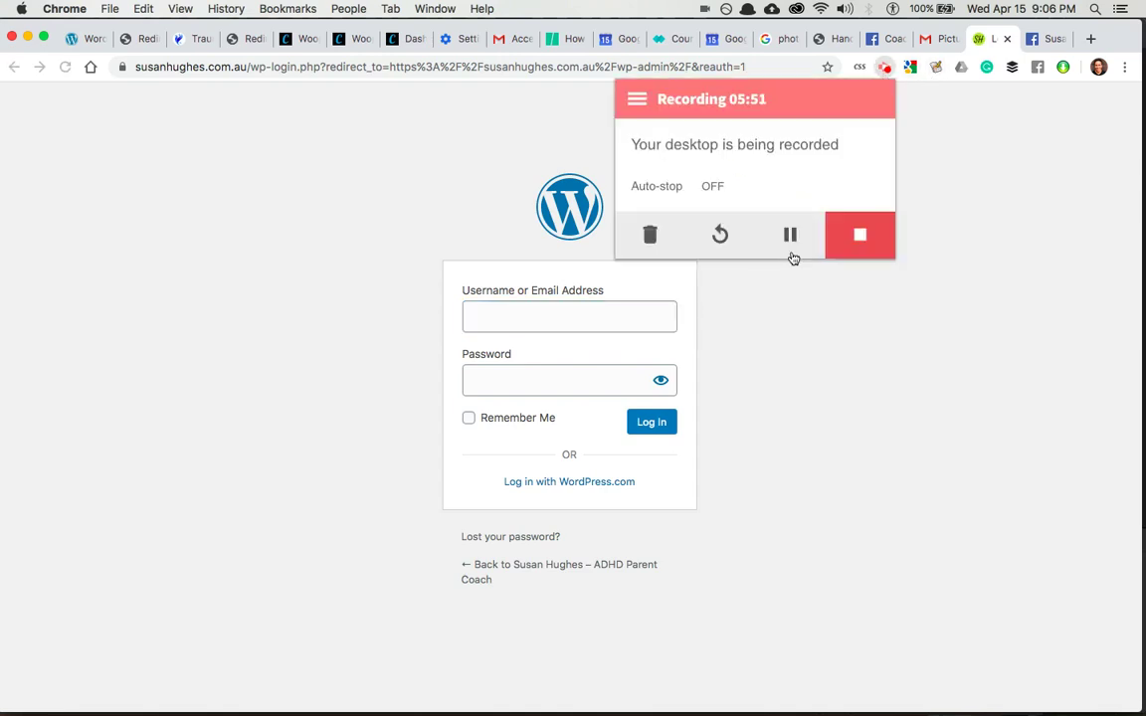
# Save the WordPress login credentials in the browser.
pyautogui.click(791, 234)
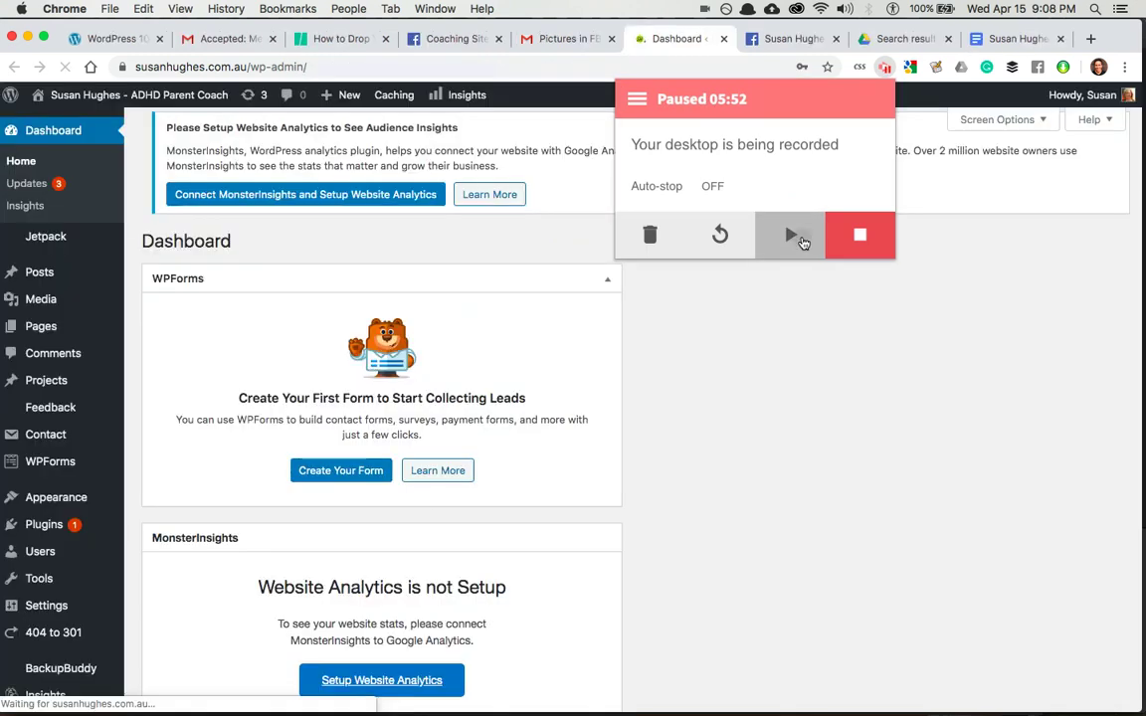
pyautogui.click(798, 236)
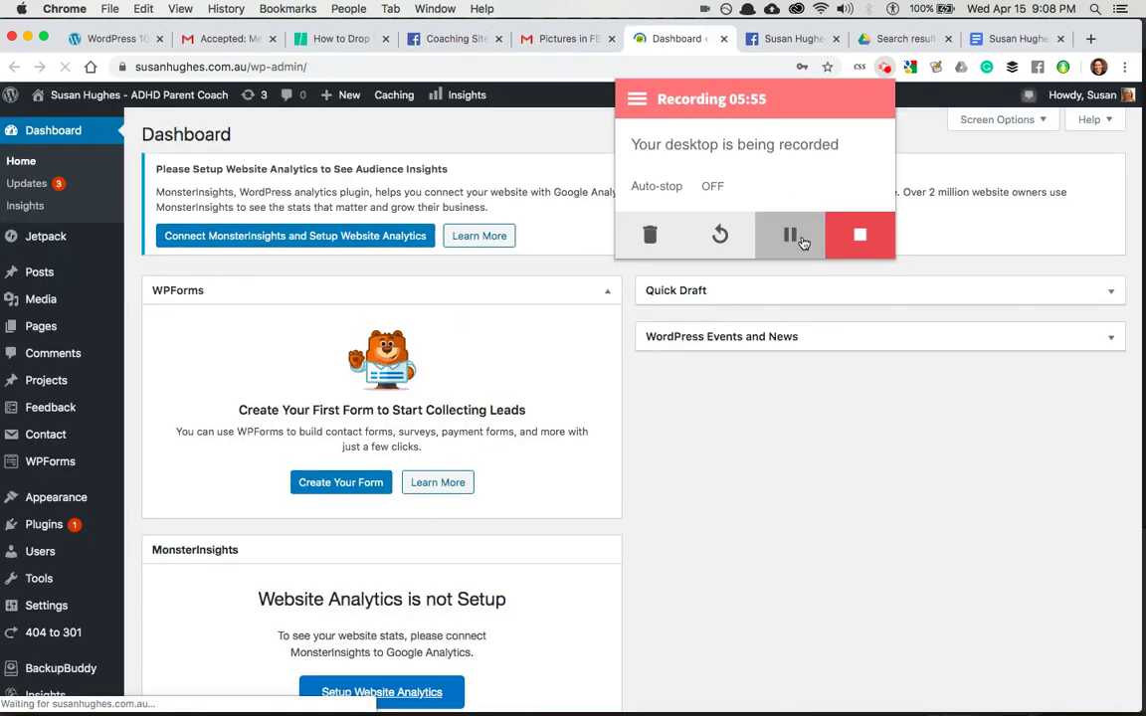
pyautogui.click(864, 388)
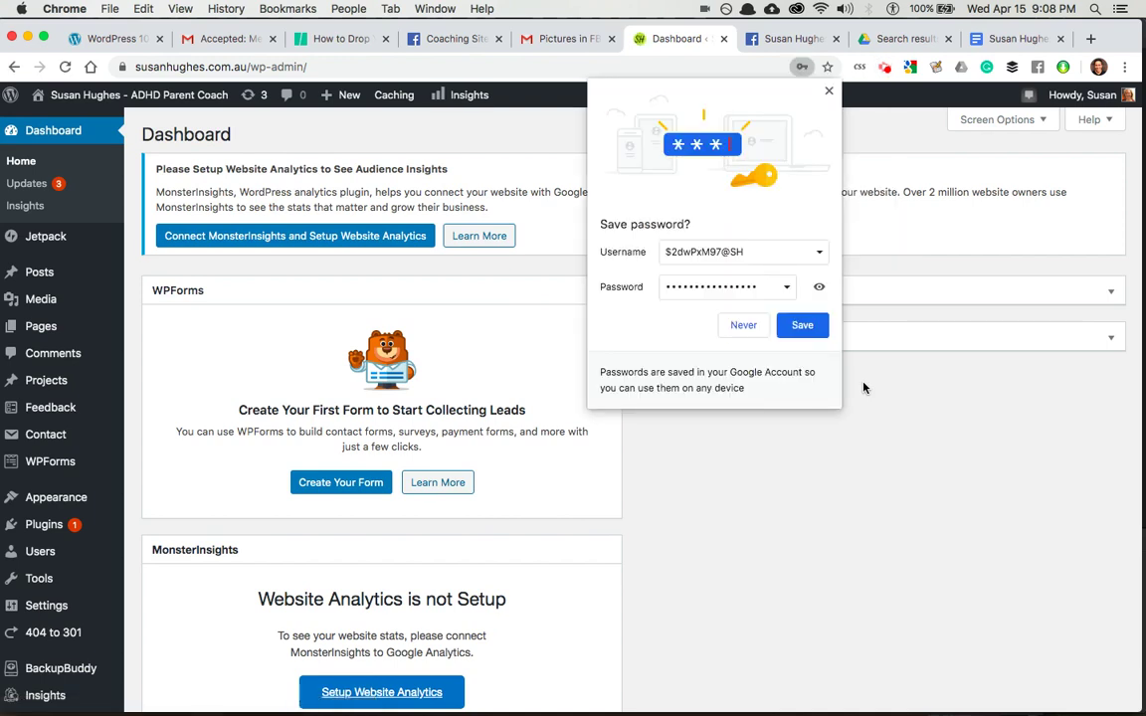
pyautogui.click(802, 325)
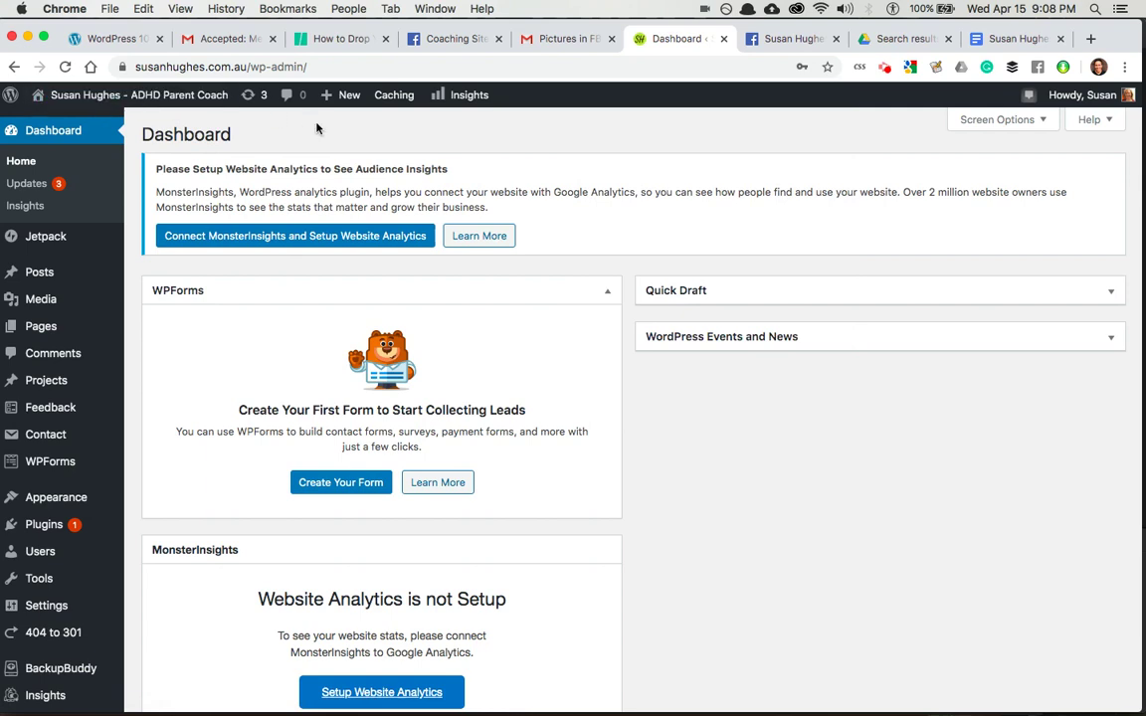
# Open the blog's "Seven Tips to manage technology use" post for editing, closing the Drive search and Facebook coaching tabs on the way.
pyautogui.moveTo(130, 99)
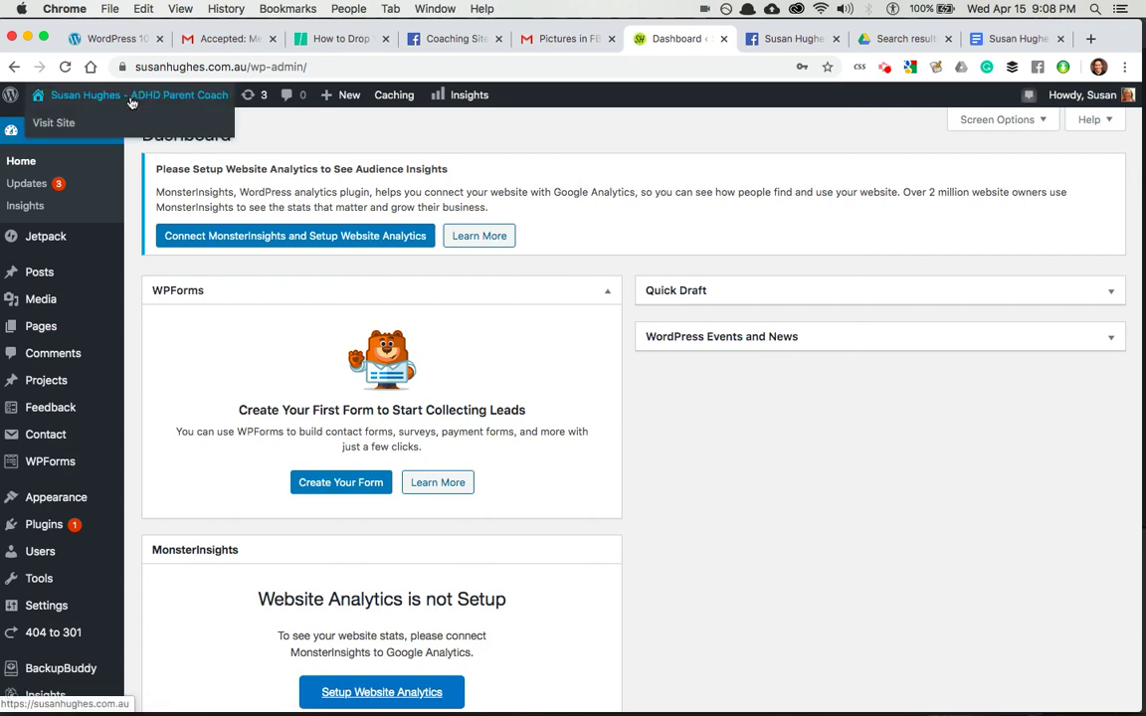
pyautogui.click(130, 102)
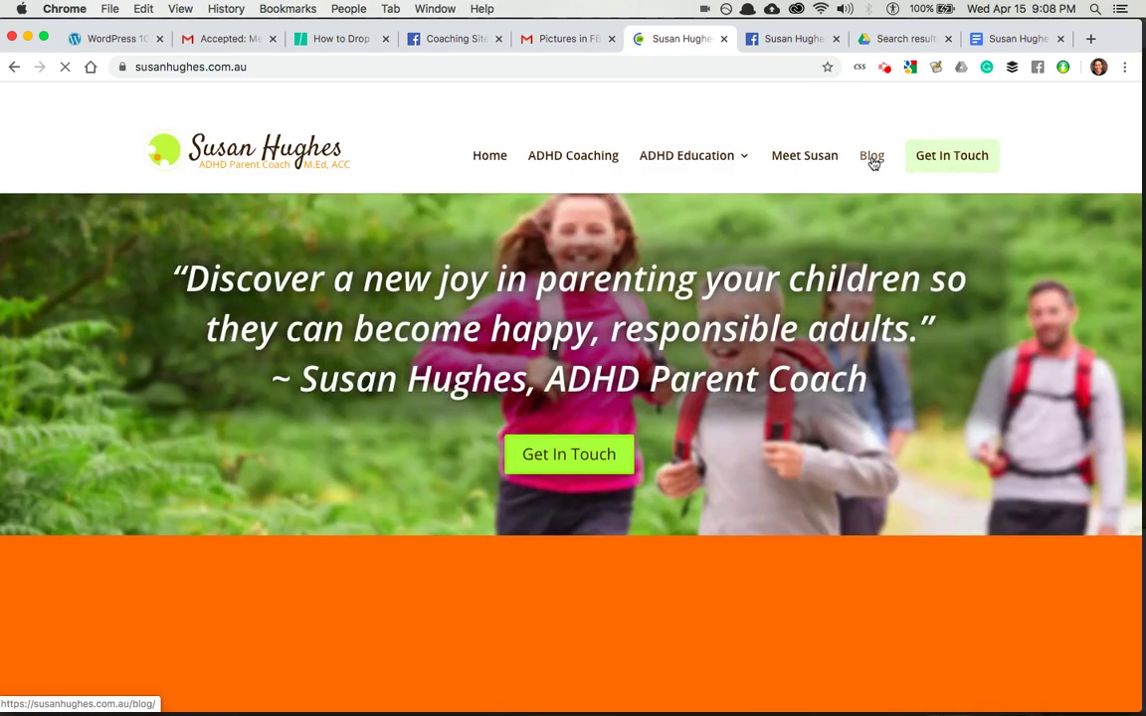
pyautogui.click(872, 162)
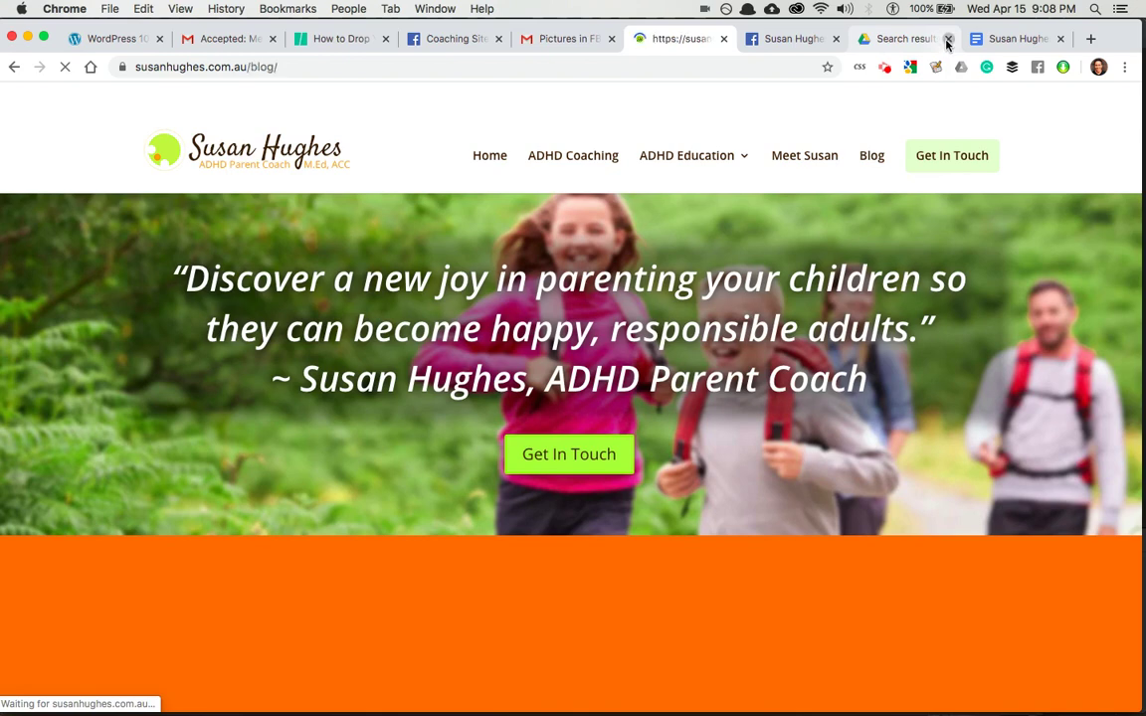
pyautogui.click(948, 40)
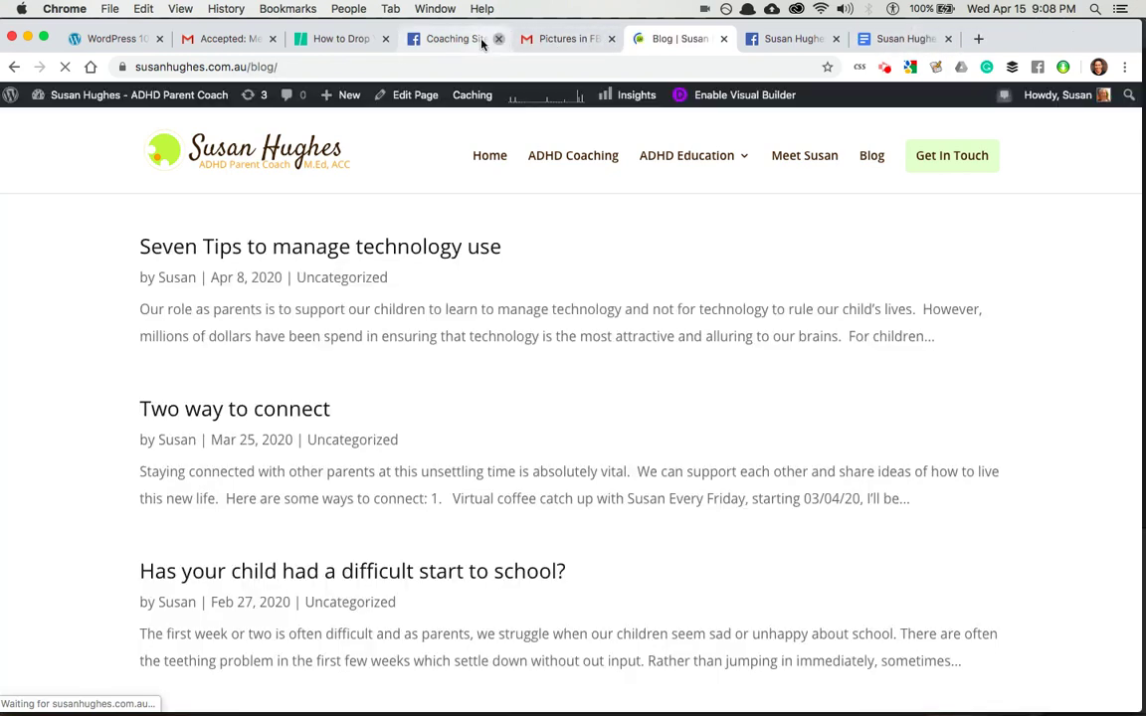
pyautogui.click(499, 39)
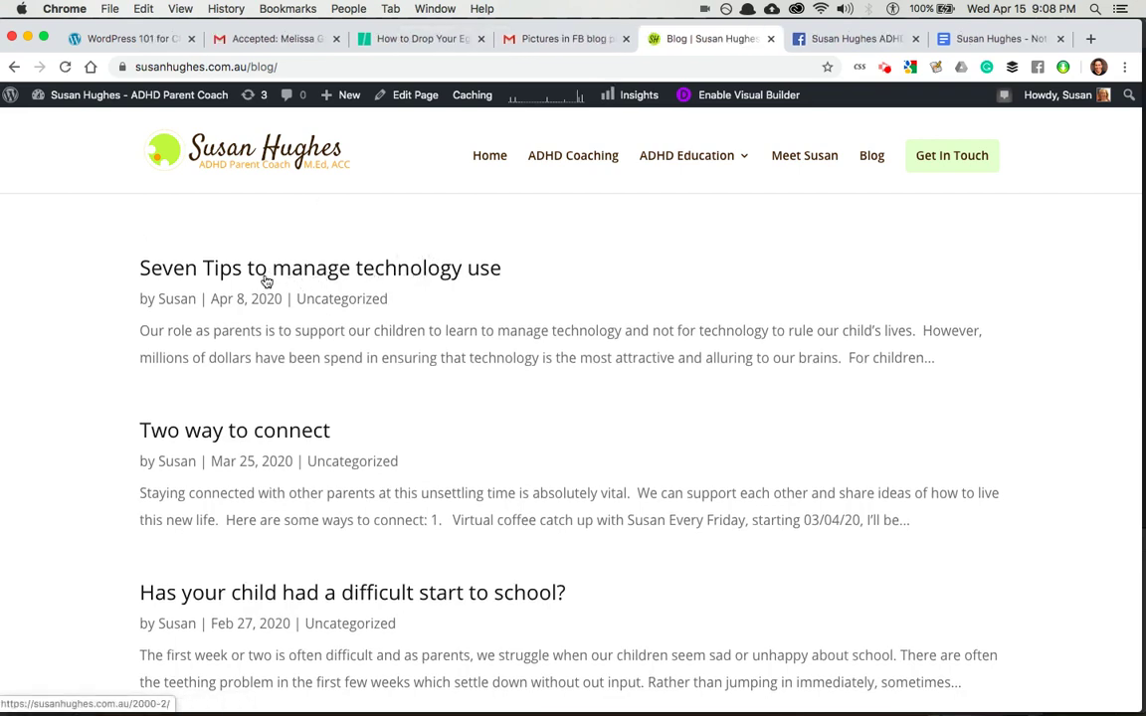
pyautogui.click(265, 279)
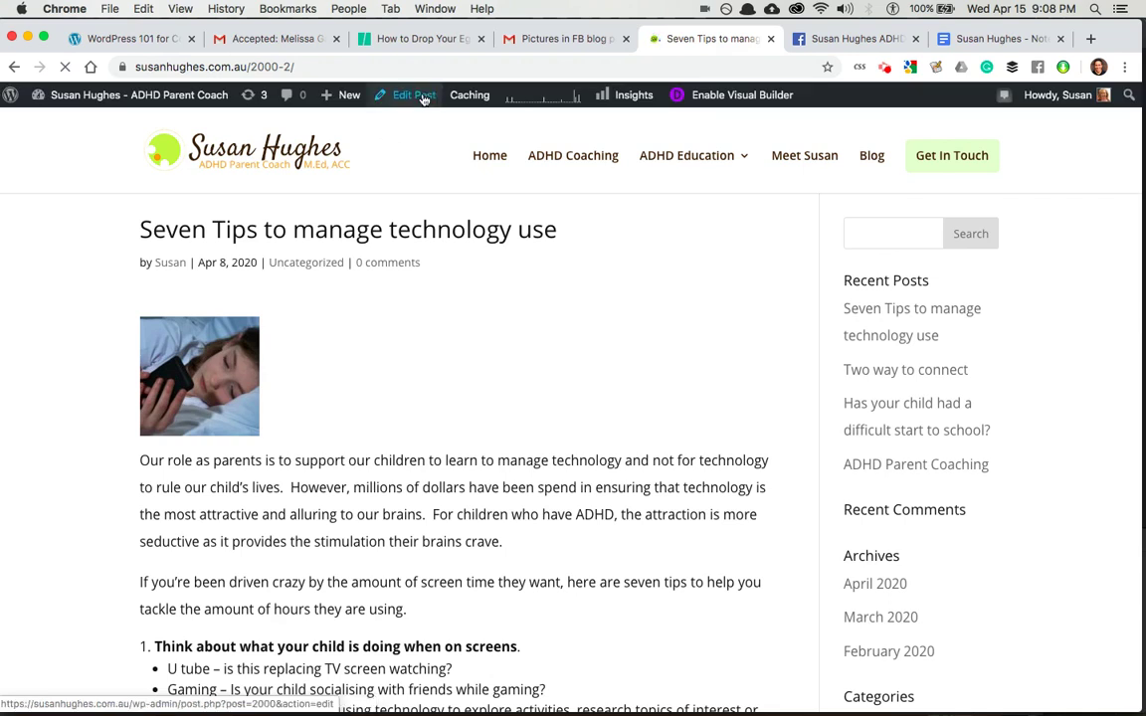
pyautogui.click(423, 97)
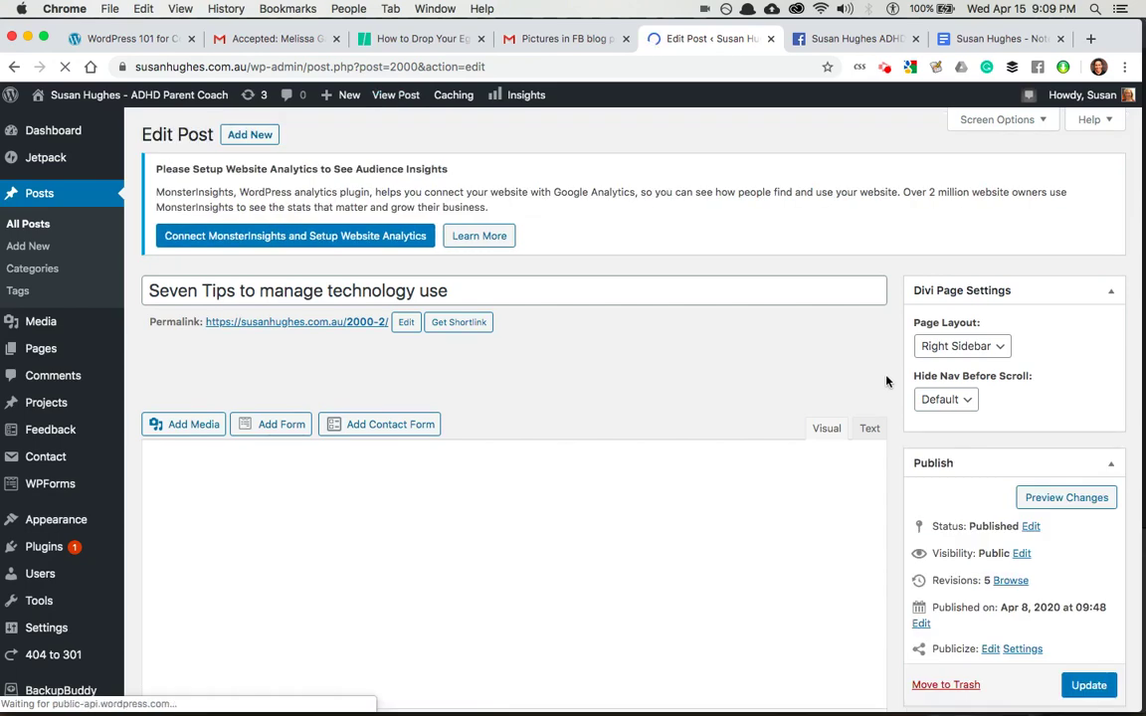
# Capitalise the post title so it reads "Seven Tips to Manage Technology Use".
pyautogui.click(273, 292)
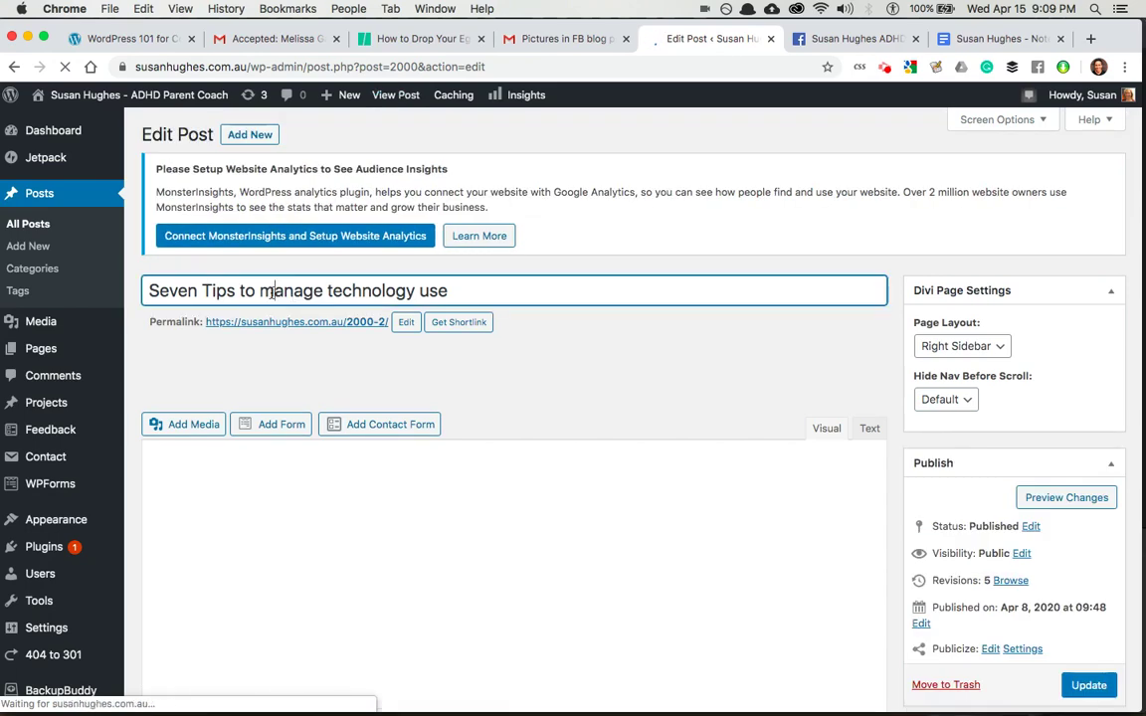
pyautogui.press('BackSpace')
pyautogui.write('M')
pyautogui.click(328, 290)
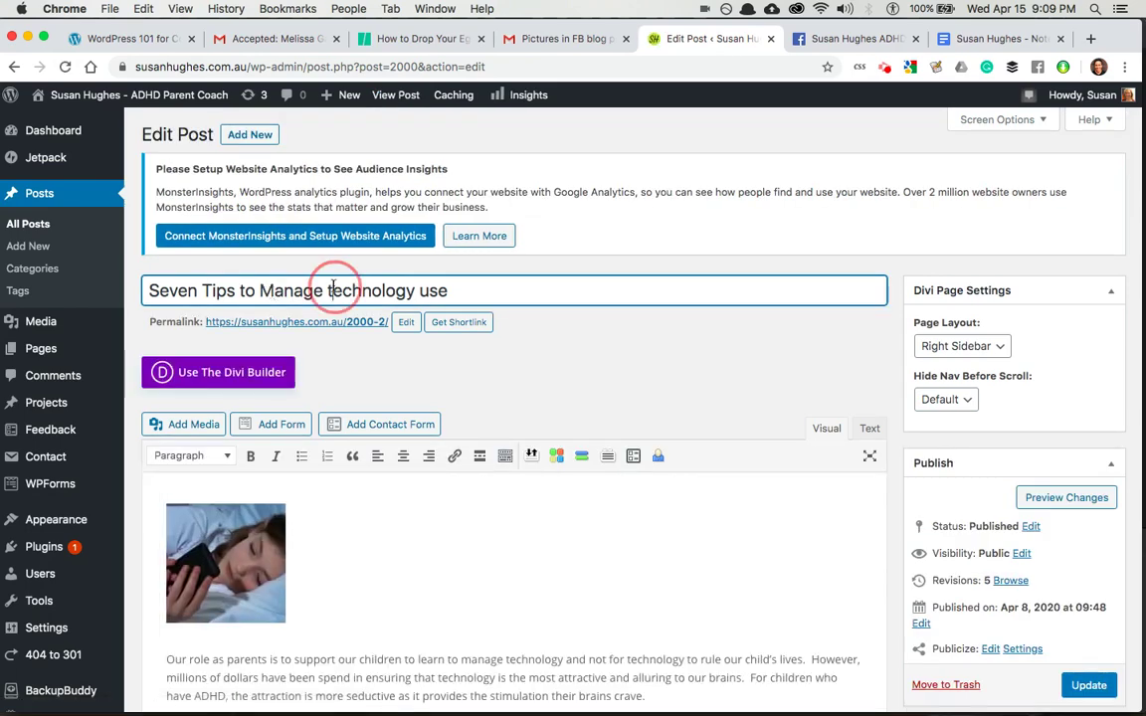
pyautogui.press('Delete')
pyautogui.write('T')
pyautogui.click(425, 291)
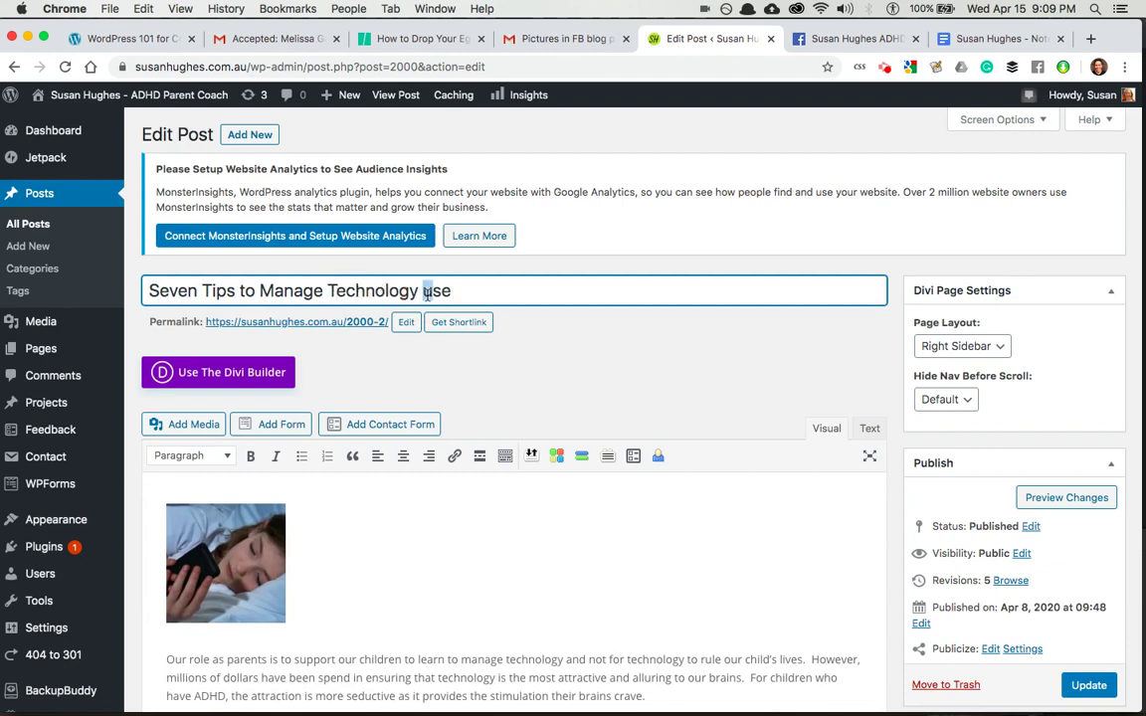
pyautogui.press('Delete')
pyautogui.write('U')
pyautogui.click(559, 364)
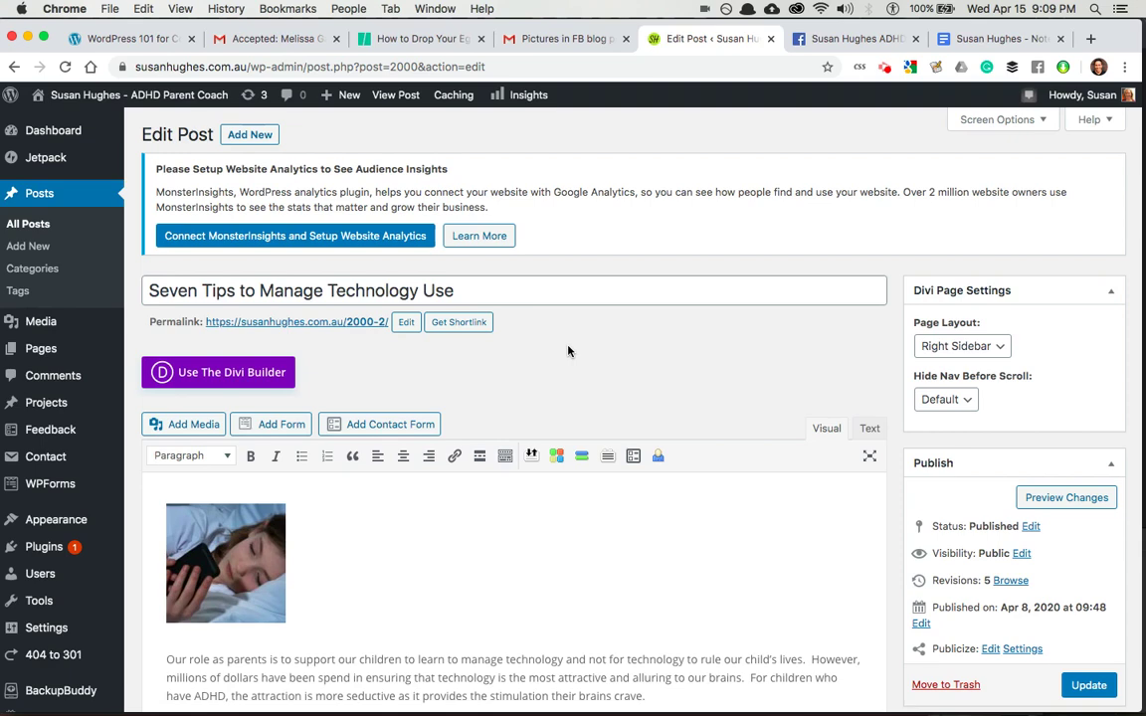
# Look through the post's content and its publishing, format, category, tag and featured image settings.
pyautogui.scroll(-3, 568, 350)
pyautogui.scroll(-1, 271, 464)
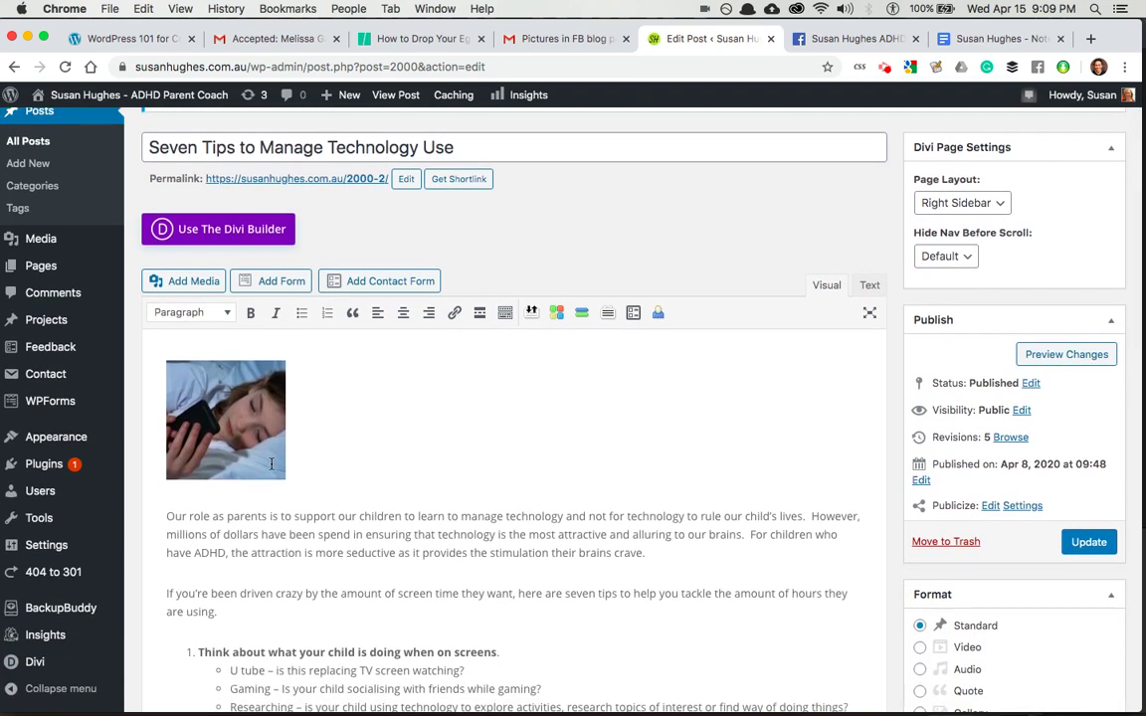
pyautogui.scroll(-8, 272, 464)
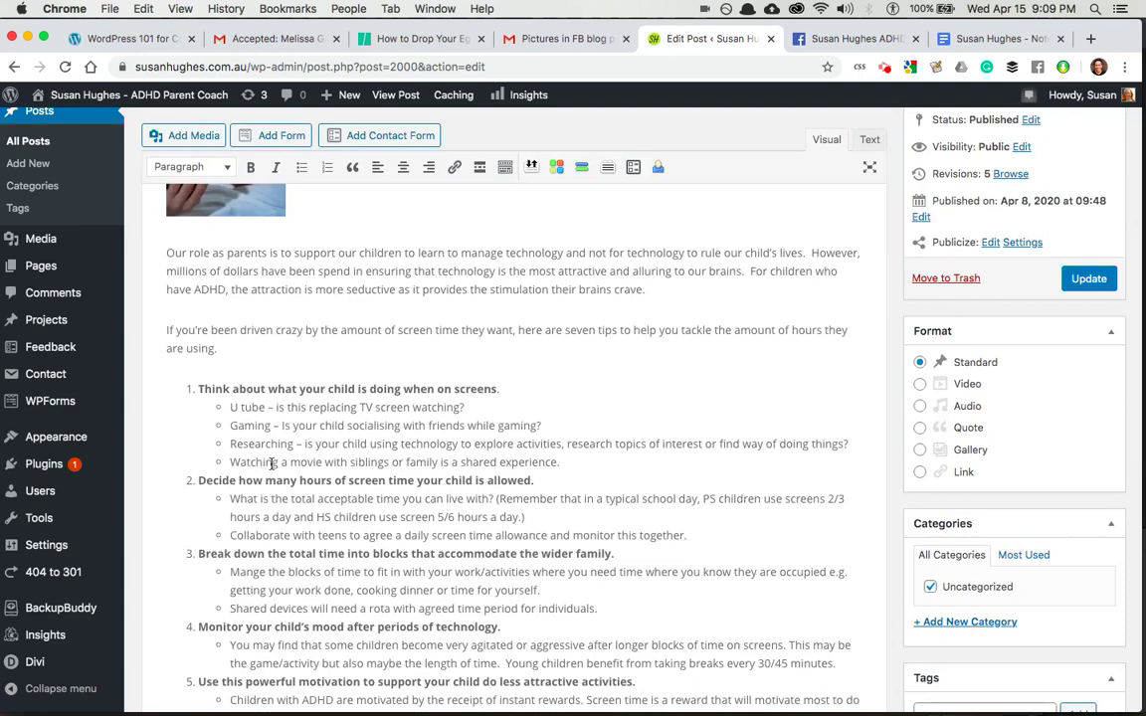
pyautogui.scroll(1, 978, 406)
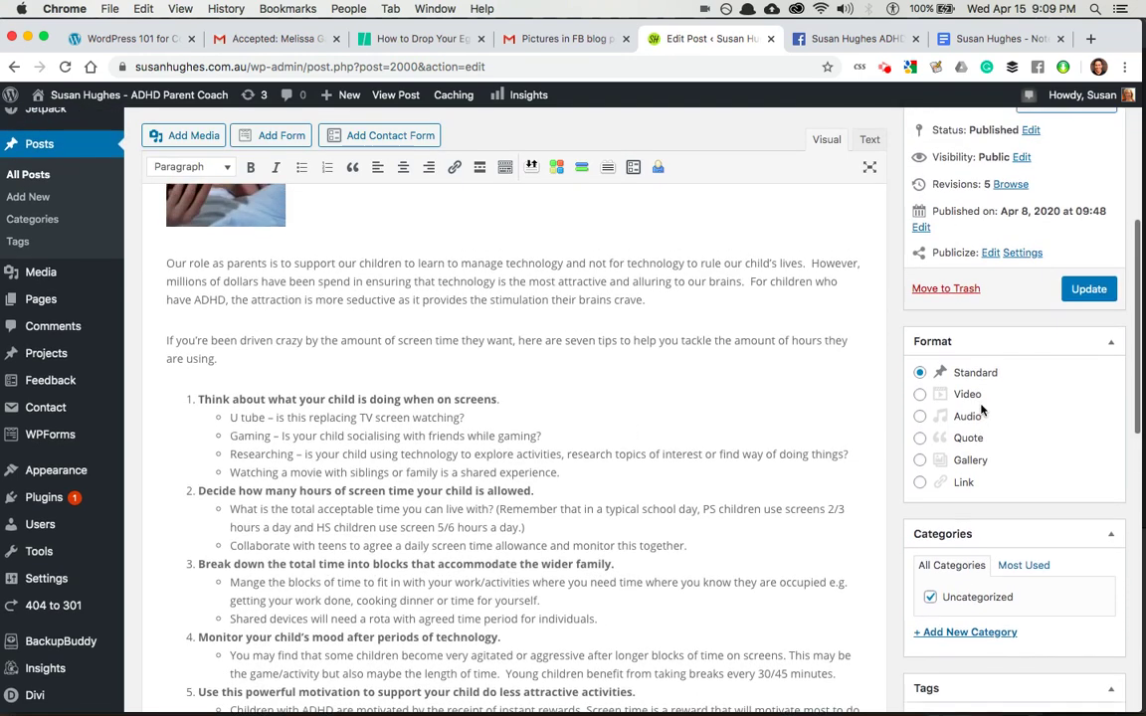
pyautogui.scroll(8, 981, 408)
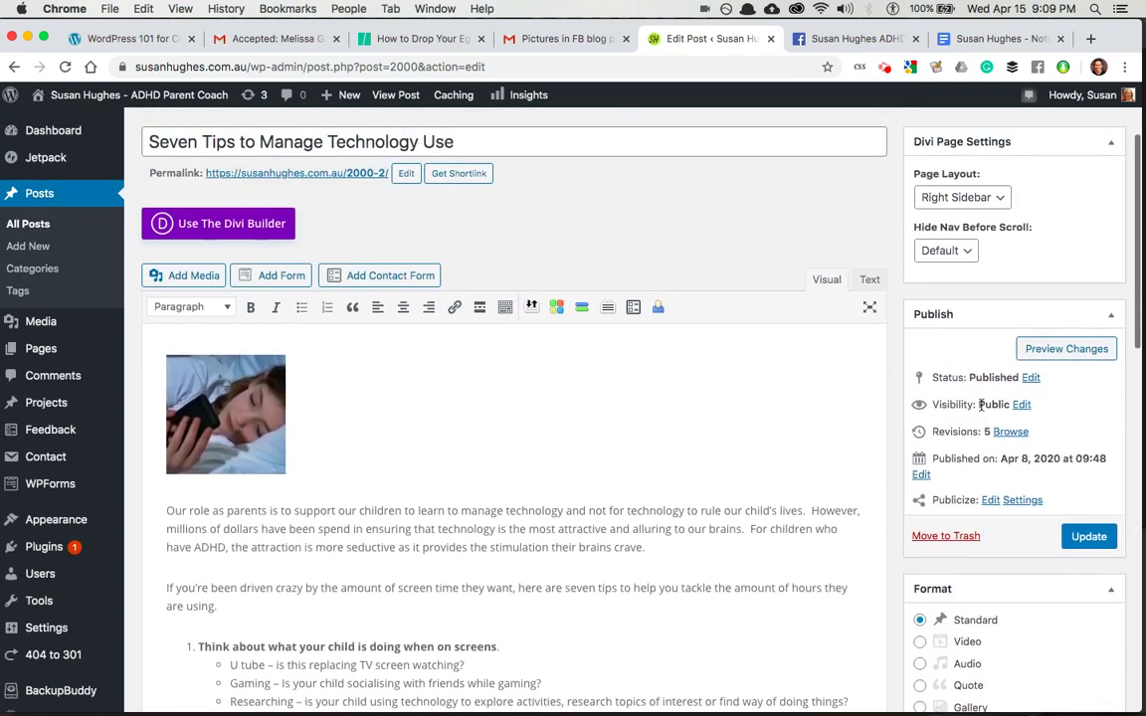
pyautogui.scroll(-15, 981, 408)
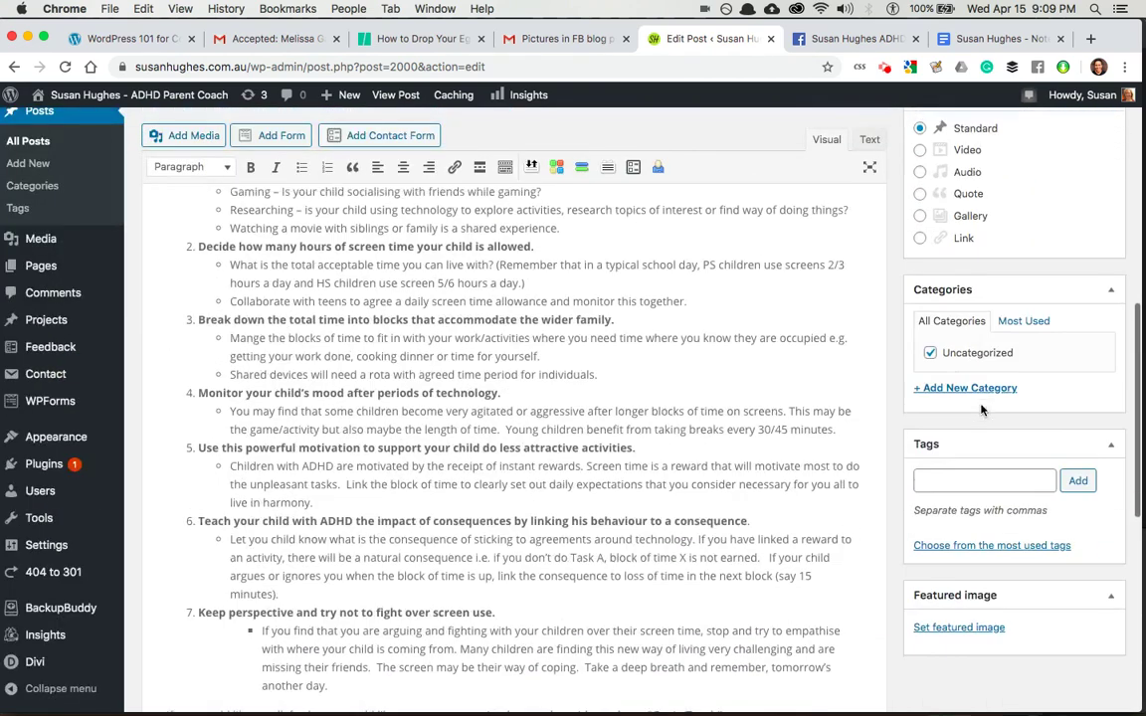
pyautogui.scroll(-3, 981, 409)
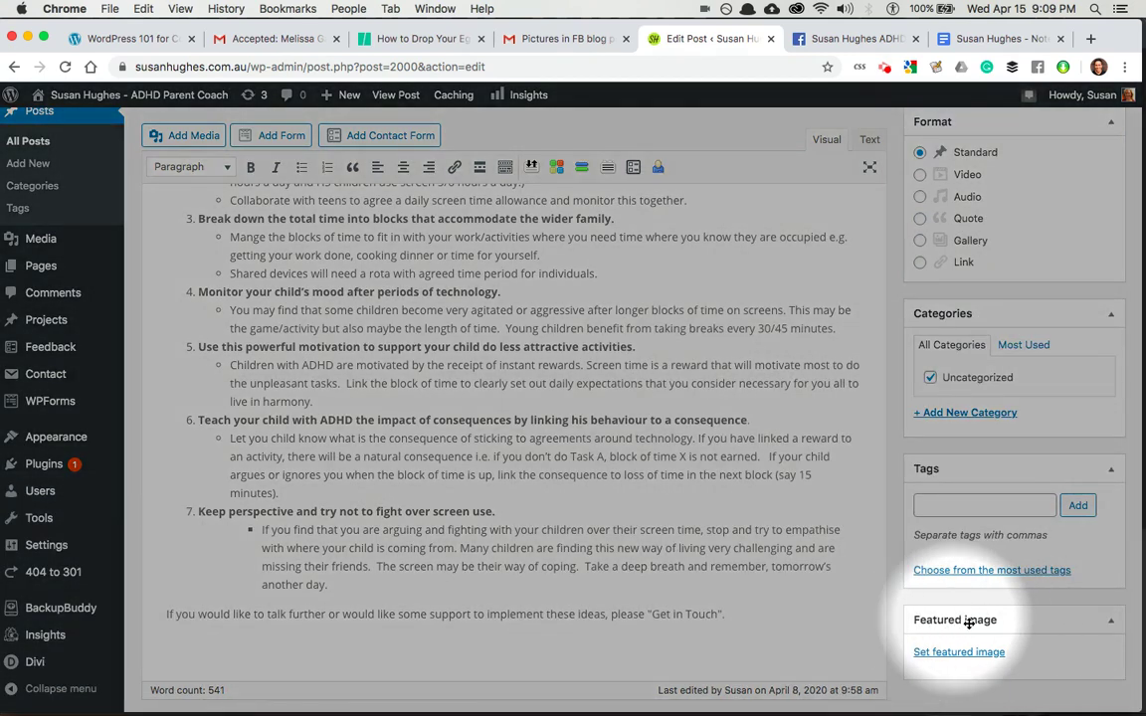
pyautogui.scroll(-1, 978, 639)
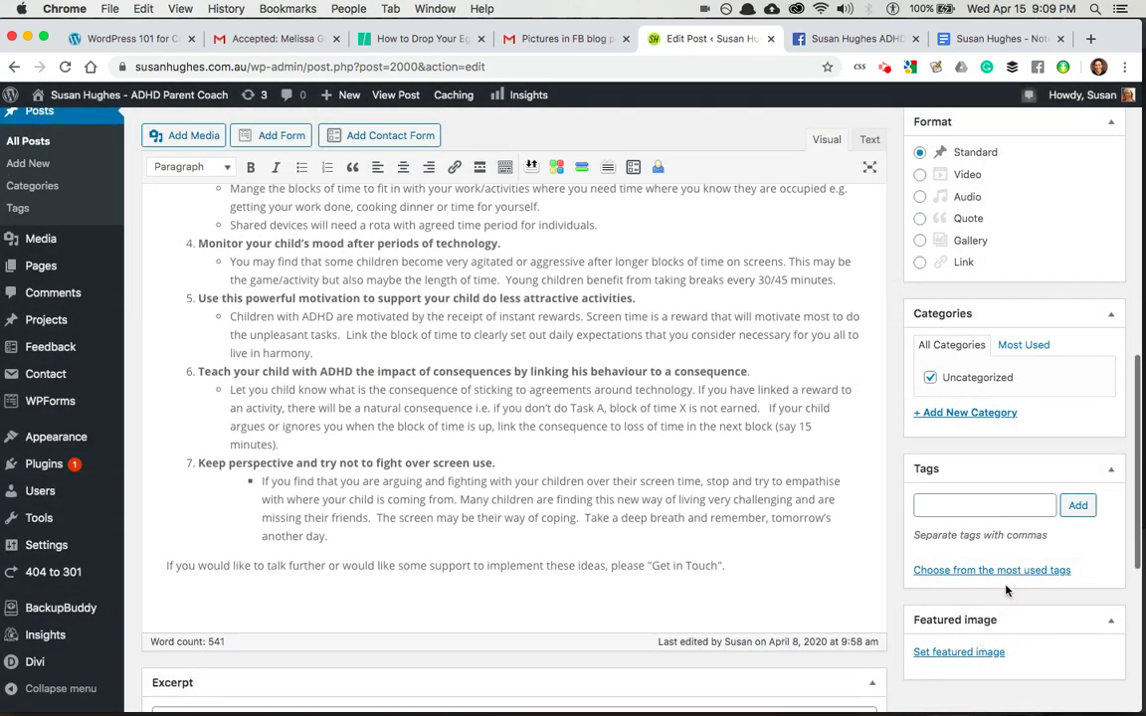
pyautogui.scroll(-1, 958, 422)
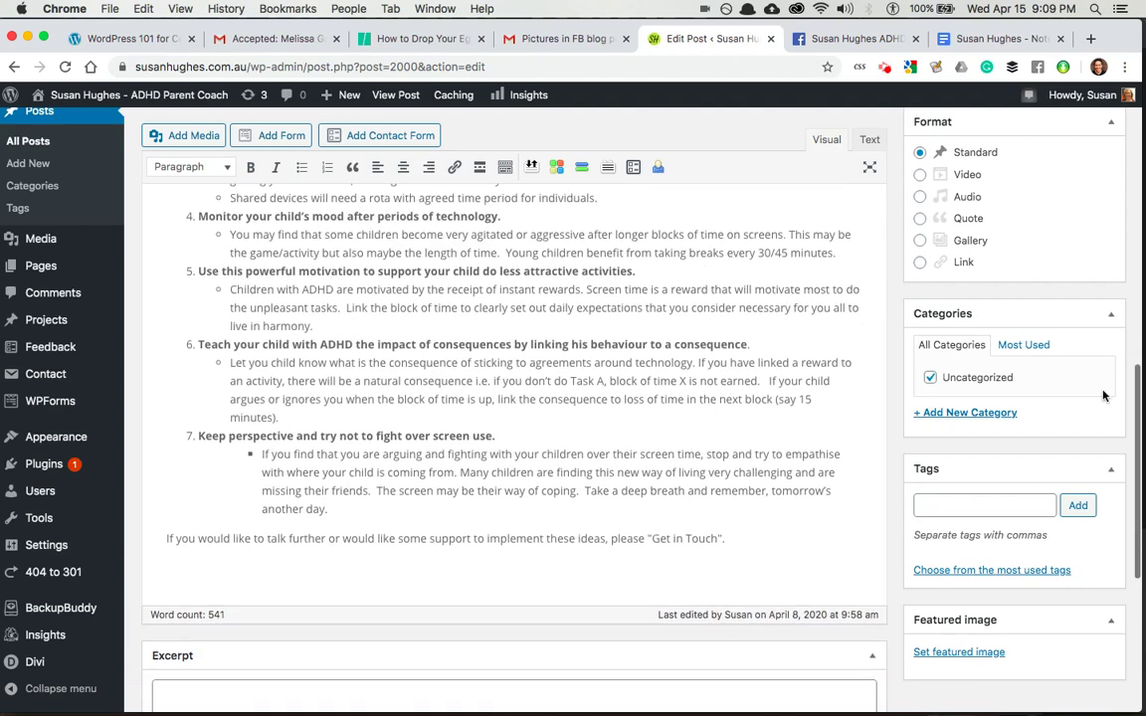
# Collapse the Categories, Tags and Format settings boxes.
pyautogui.click(1112, 315)
pyautogui.click(1112, 391)
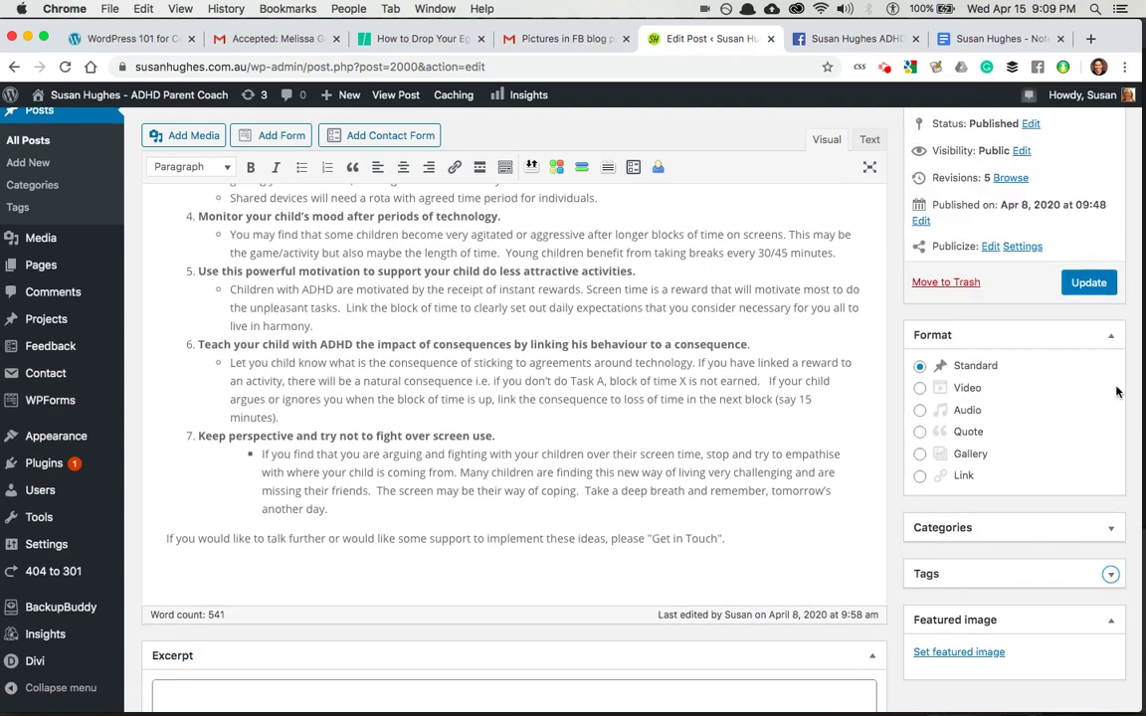
pyautogui.click(1107, 338)
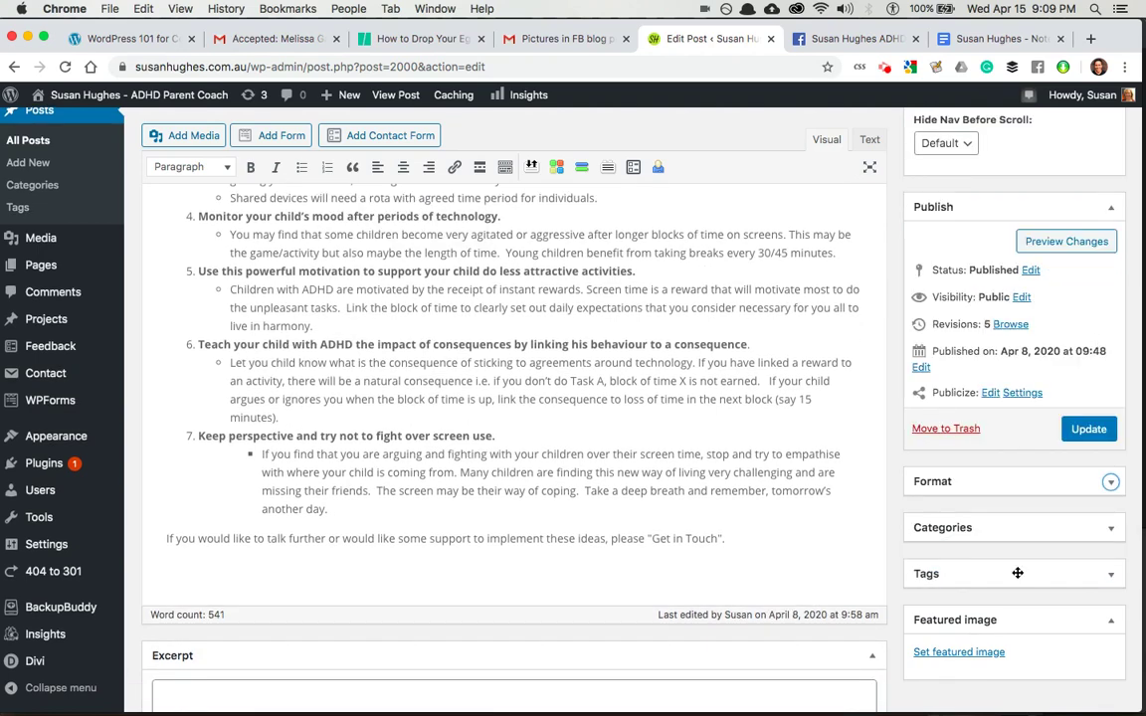
# Set Kid-on-phone.jpg from the media library as the post's featured image and check its thumbnail.
pyautogui.click(969, 661)
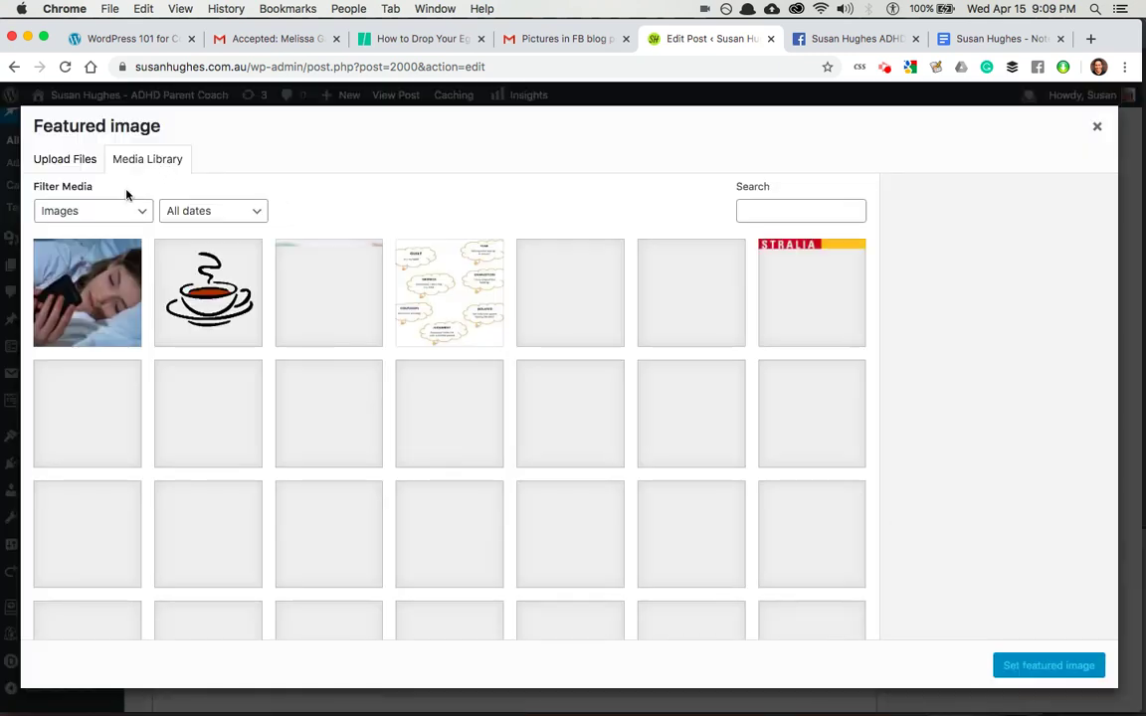
pyautogui.click(107, 279)
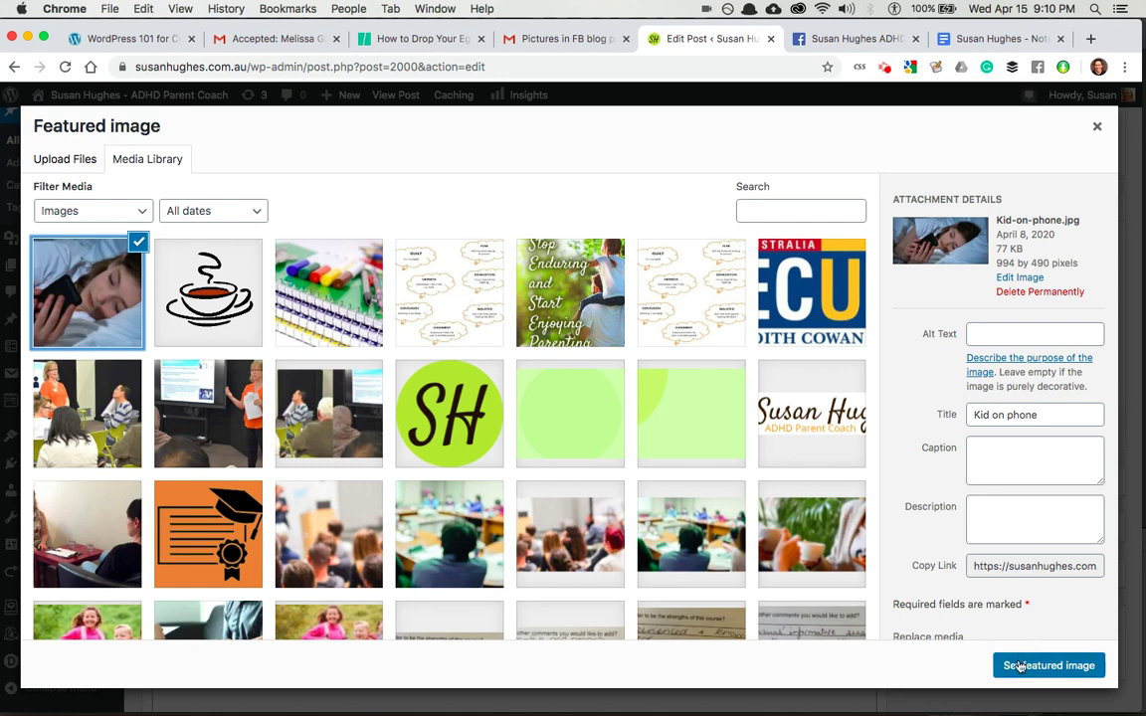
pyautogui.click(1018, 667)
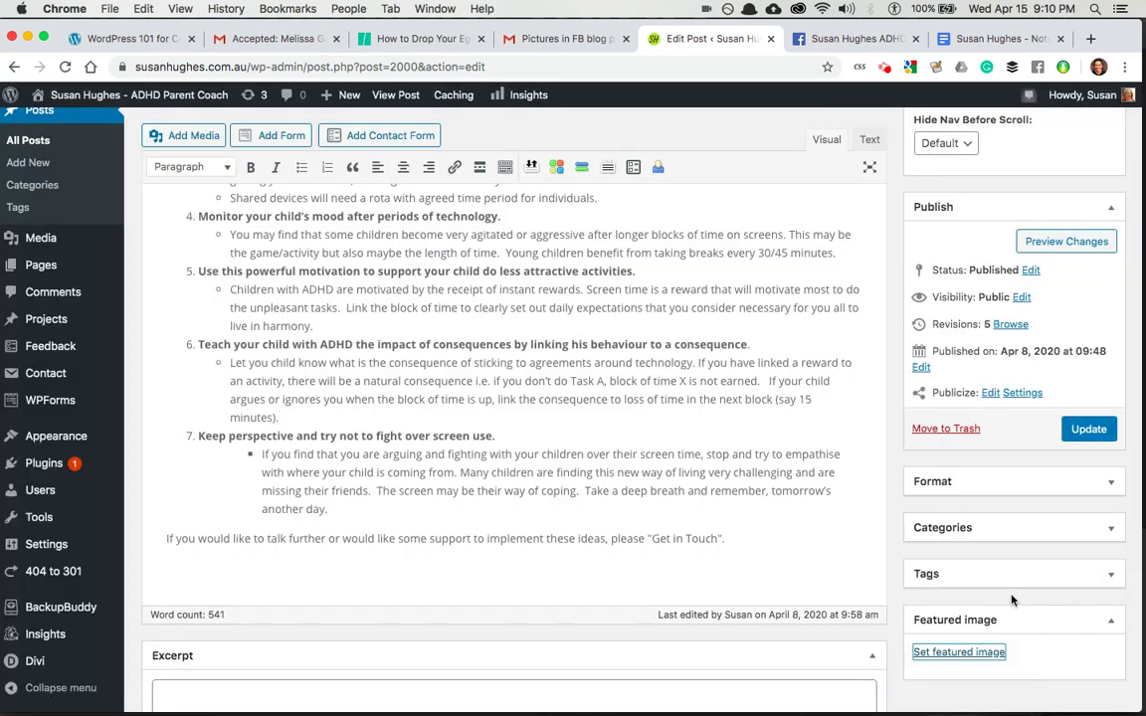
pyautogui.scroll(-2, 1009, 661)
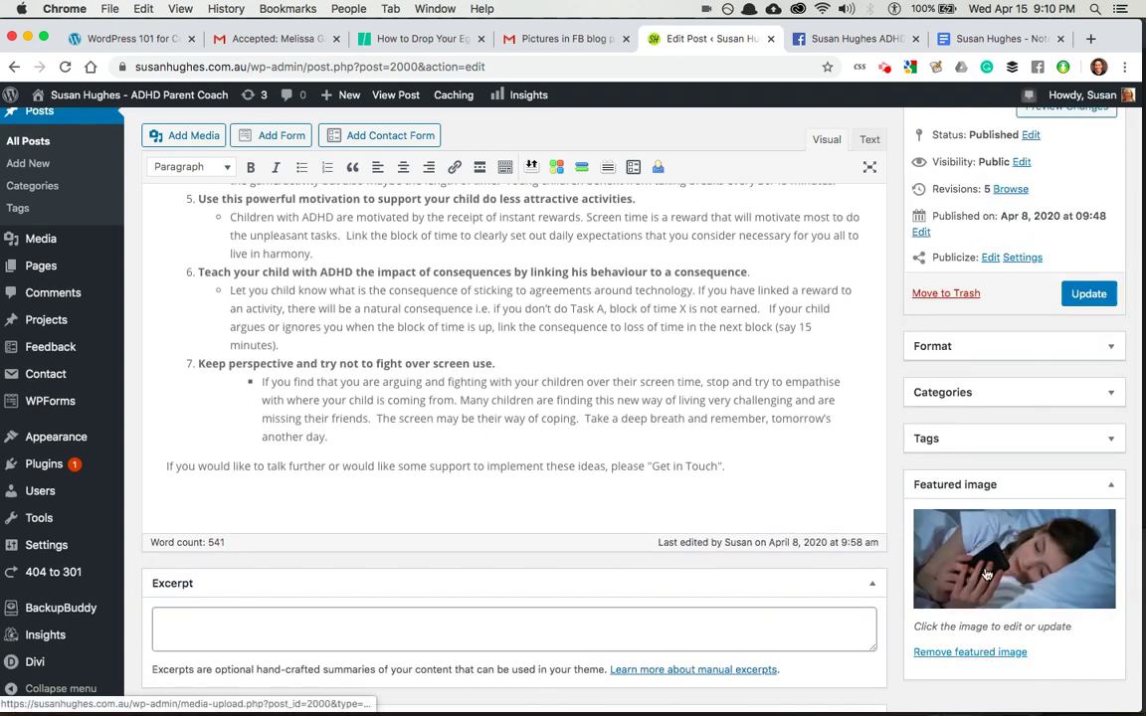
pyautogui.scroll(15, 902, 381)
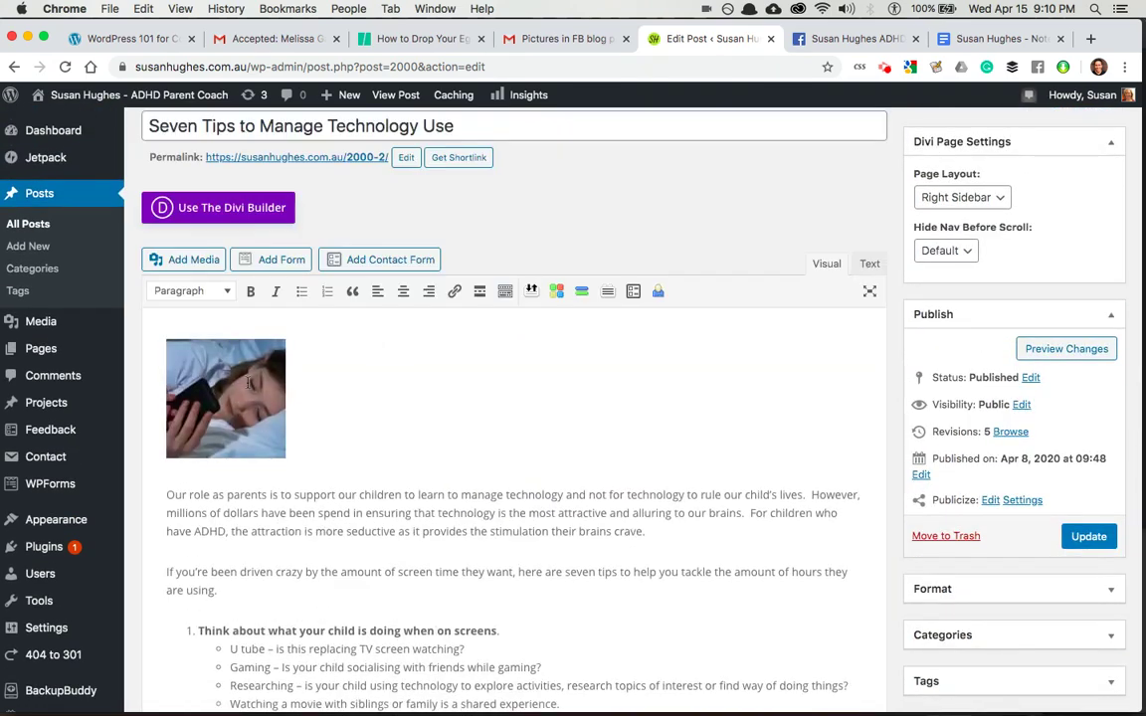
# Set the display size of the image in the post body to Full Size – 994 × 490.
pyautogui.click(248, 382)
pyautogui.click(265, 480)
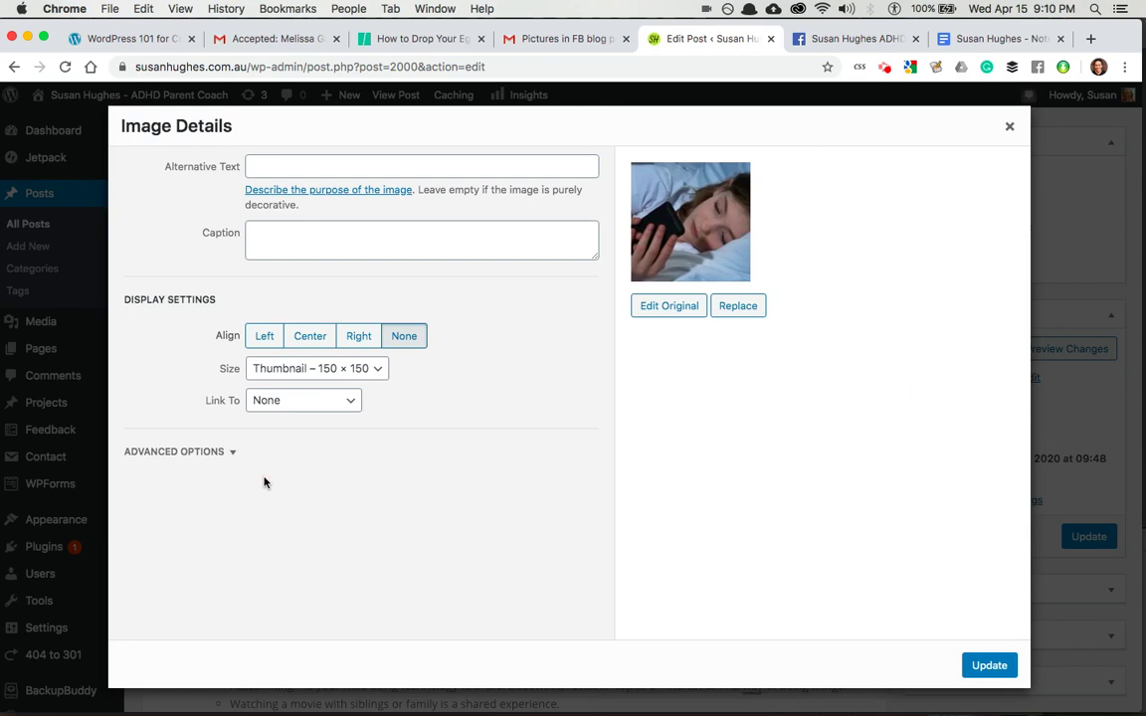
pyautogui.click(289, 368)
pyautogui.click(279, 384)
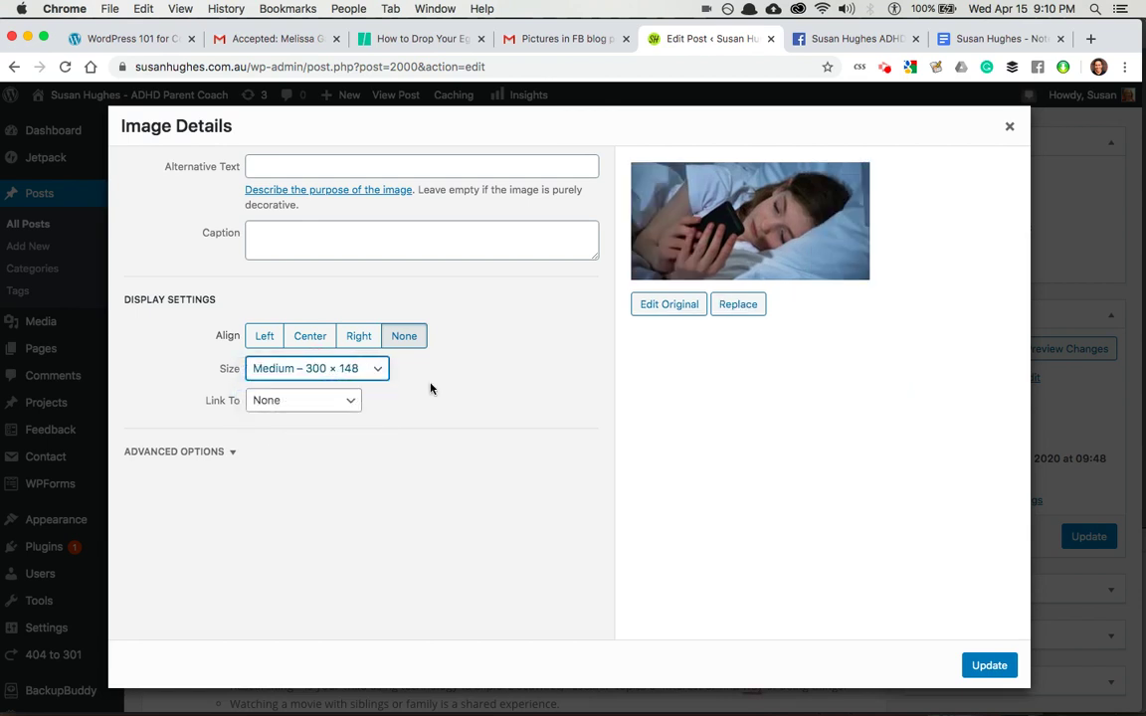
pyautogui.click(343, 363)
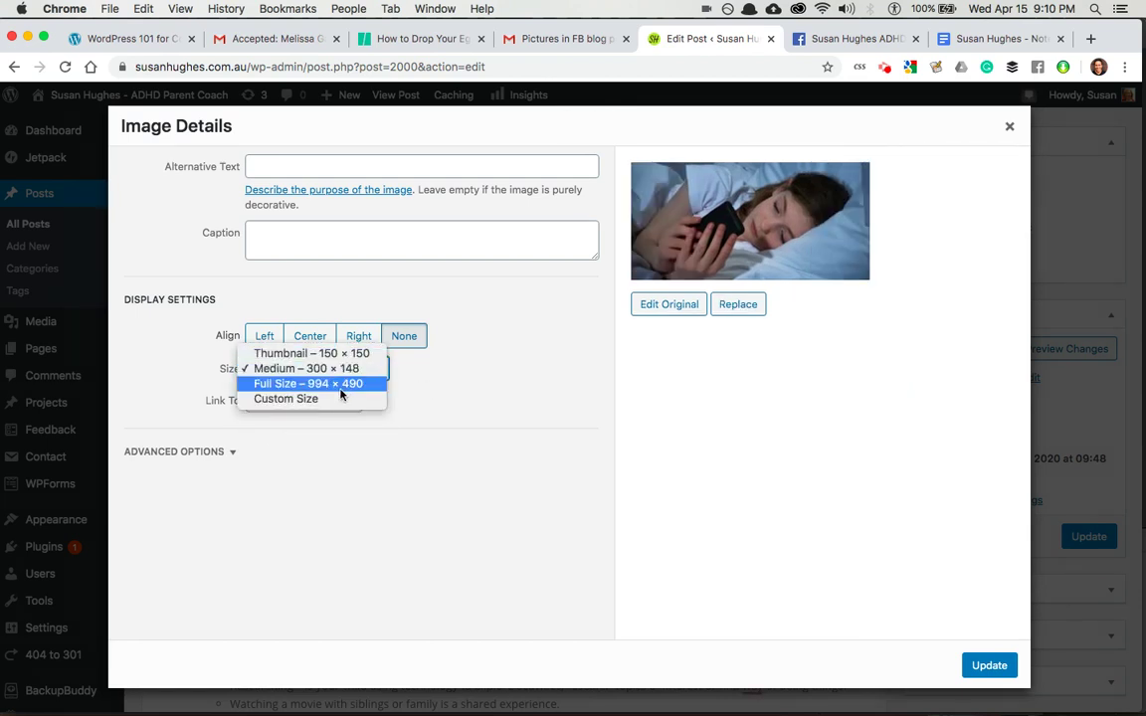
pyautogui.click(338, 382)
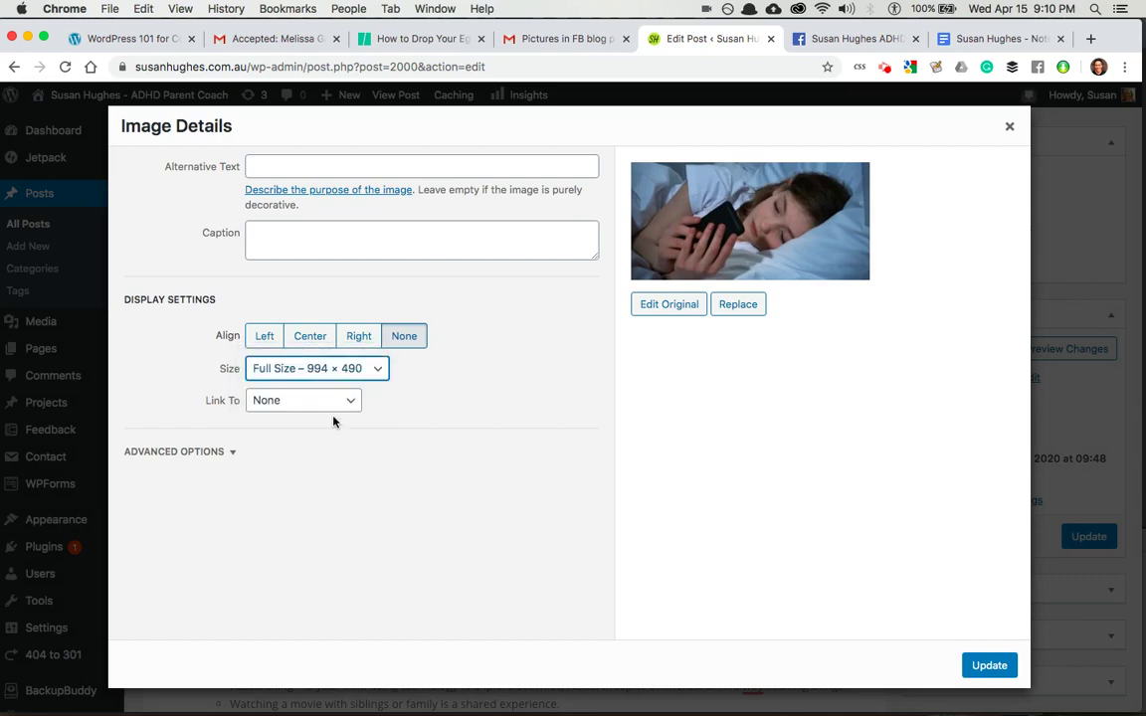
pyautogui.click(983, 665)
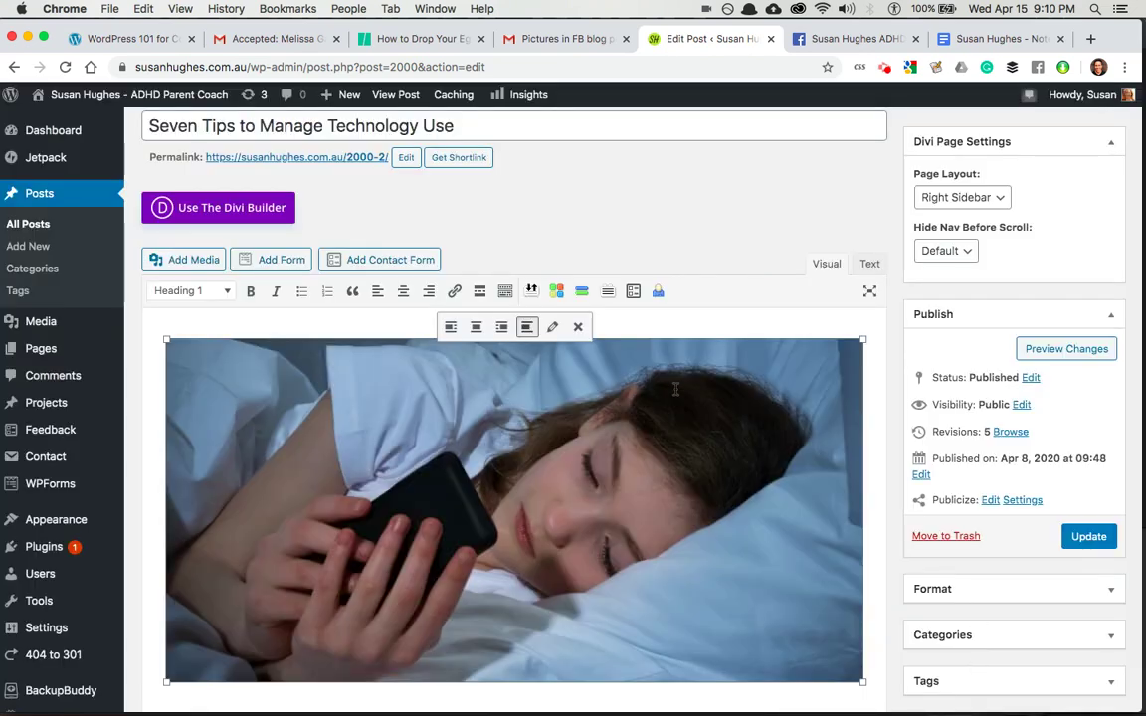
# Update the post and review its images and text on the published page.
pyautogui.scroll(-5, 676, 393)
pyautogui.scroll(4, 687, 403)
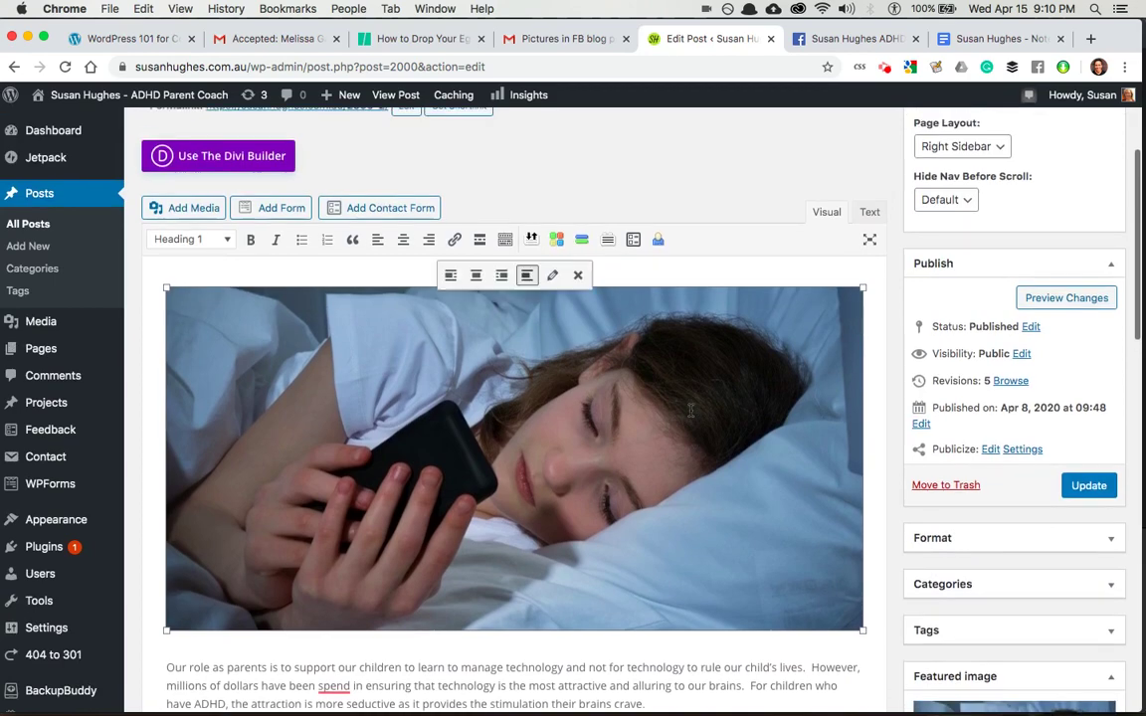
pyautogui.scroll(-12, 691, 411)
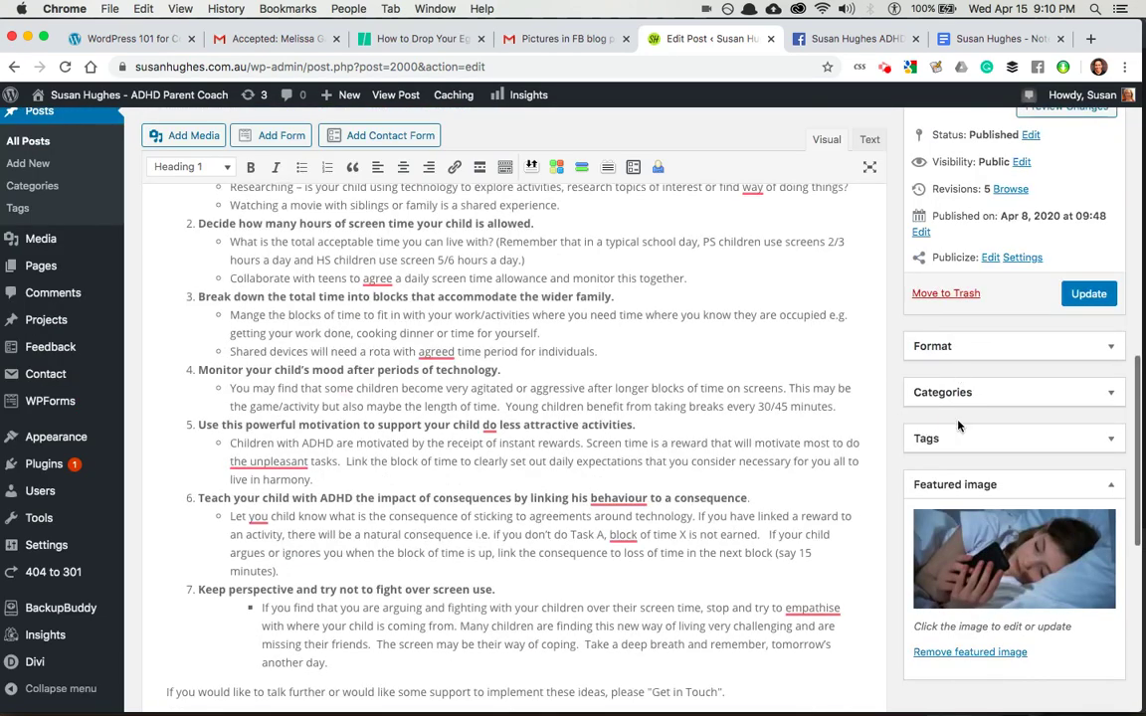
pyautogui.click(1083, 295)
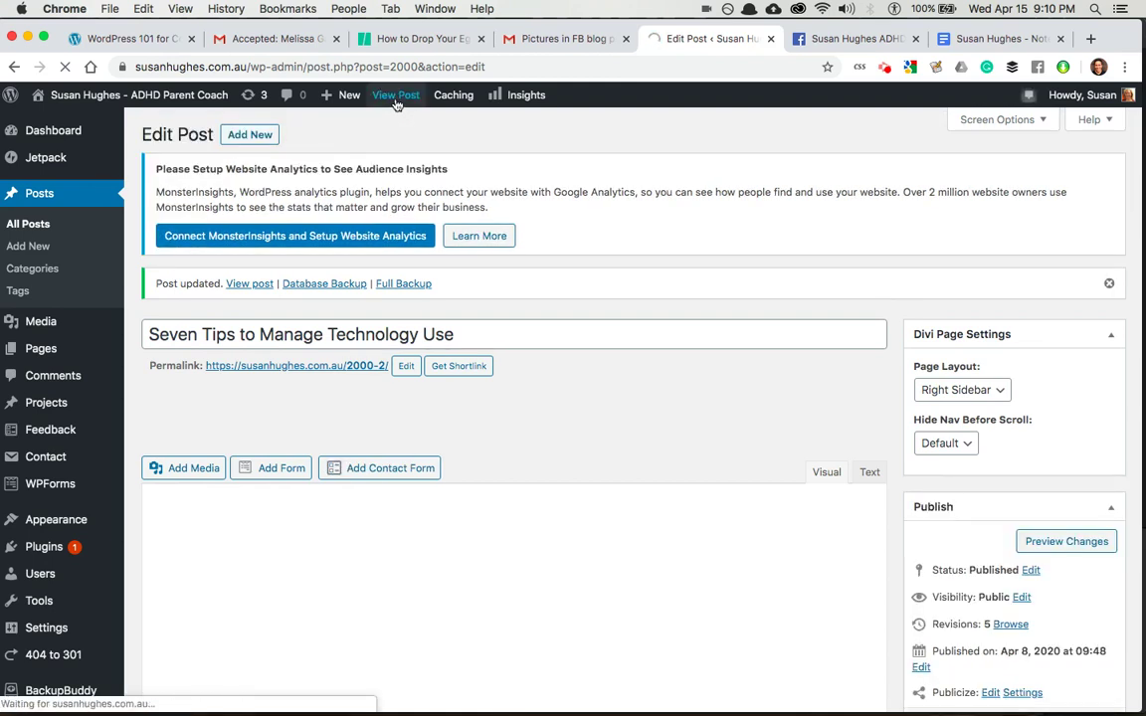
pyautogui.click(396, 99)
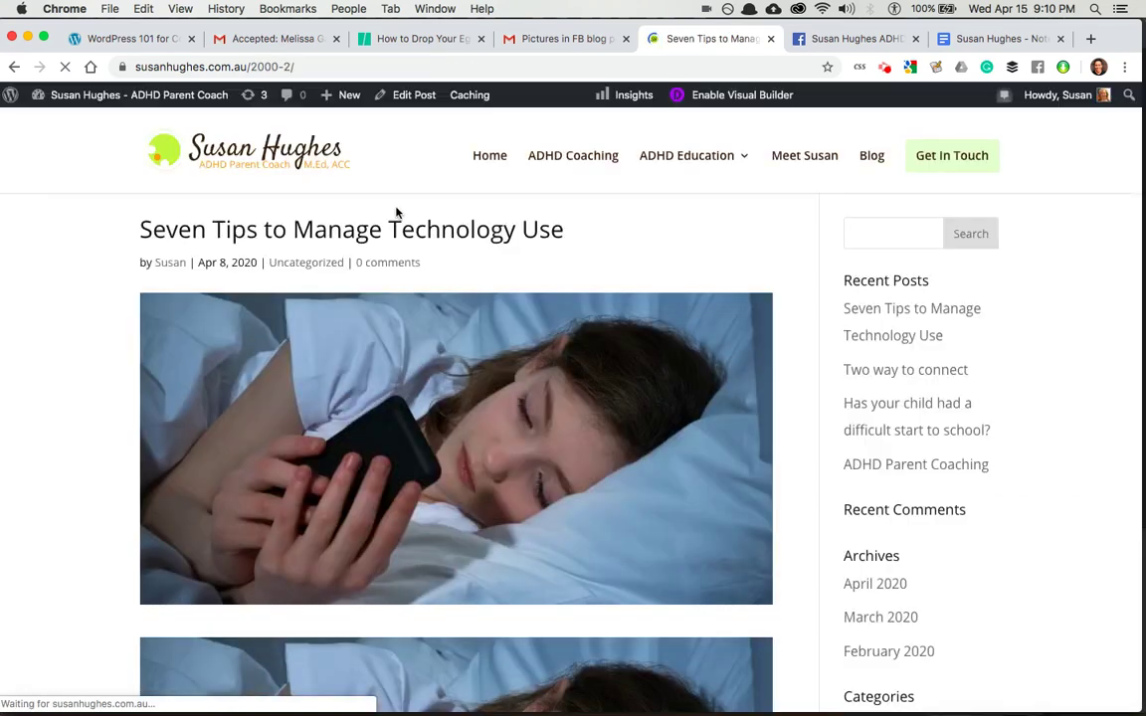
pyautogui.scroll(-8, 396, 211)
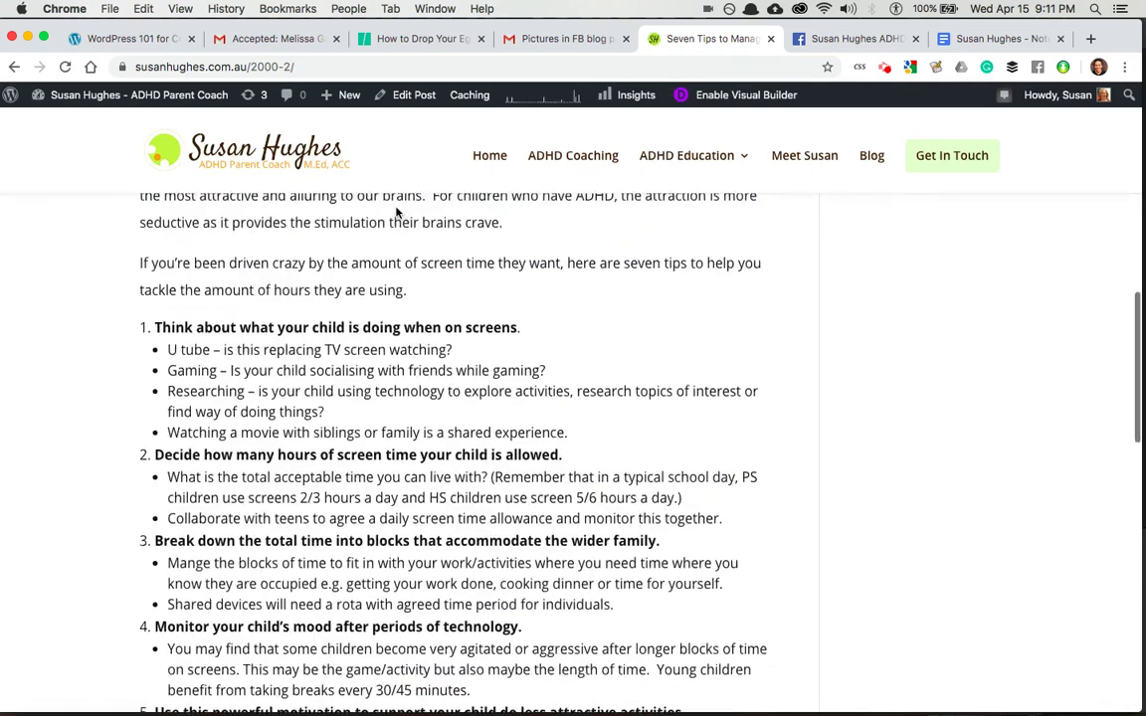
pyautogui.scroll(5, 396, 211)
pyautogui.scroll(4, 396, 212)
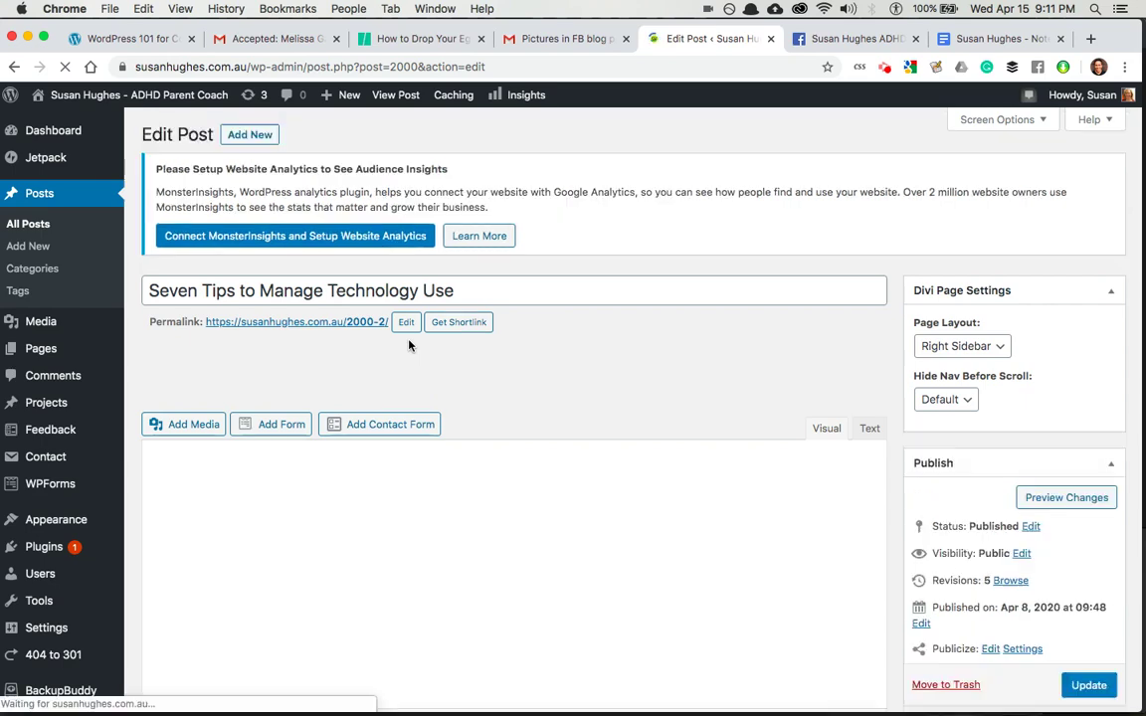
# Reopen the post for editing, delete the image and its empty line from the body, and update the post.
pyautogui.scroll(-5, 407, 346)
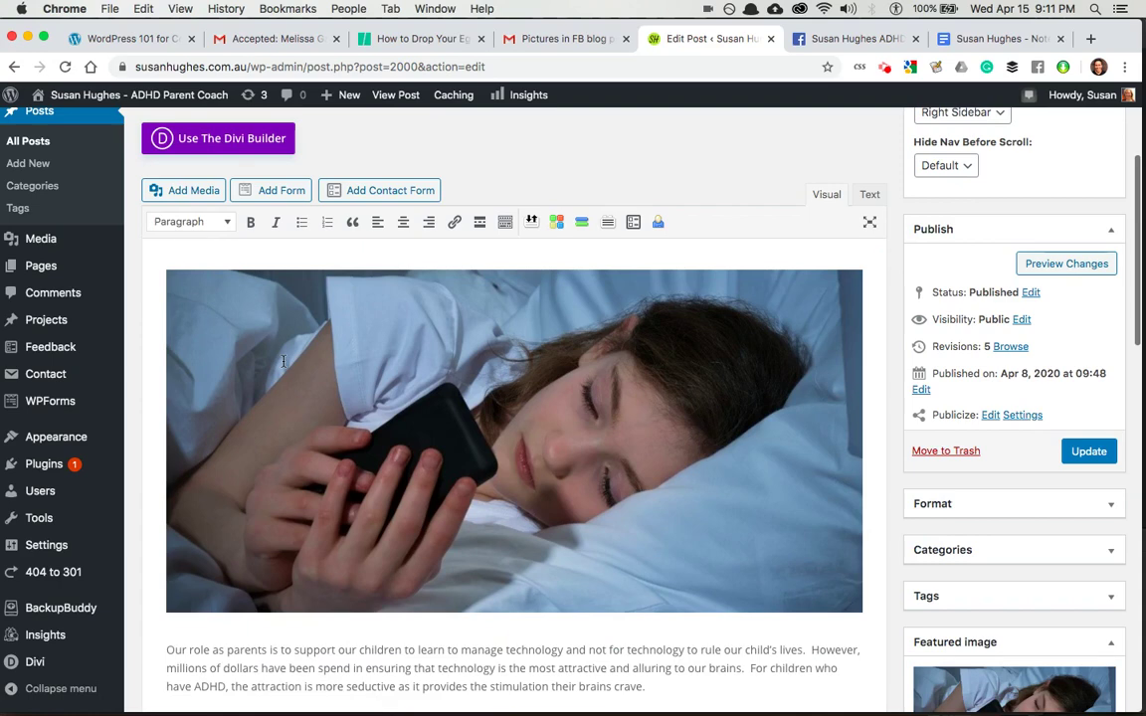
pyautogui.click(284, 363)
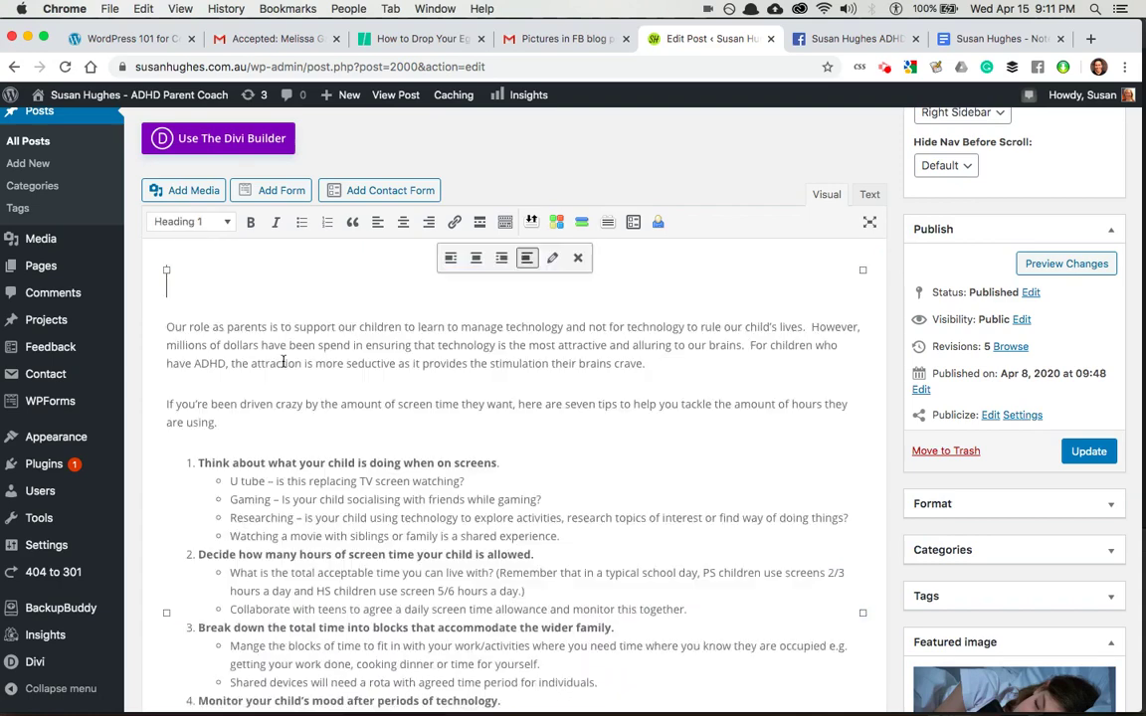
pyautogui.press('Delete')
pyautogui.press('Delete')
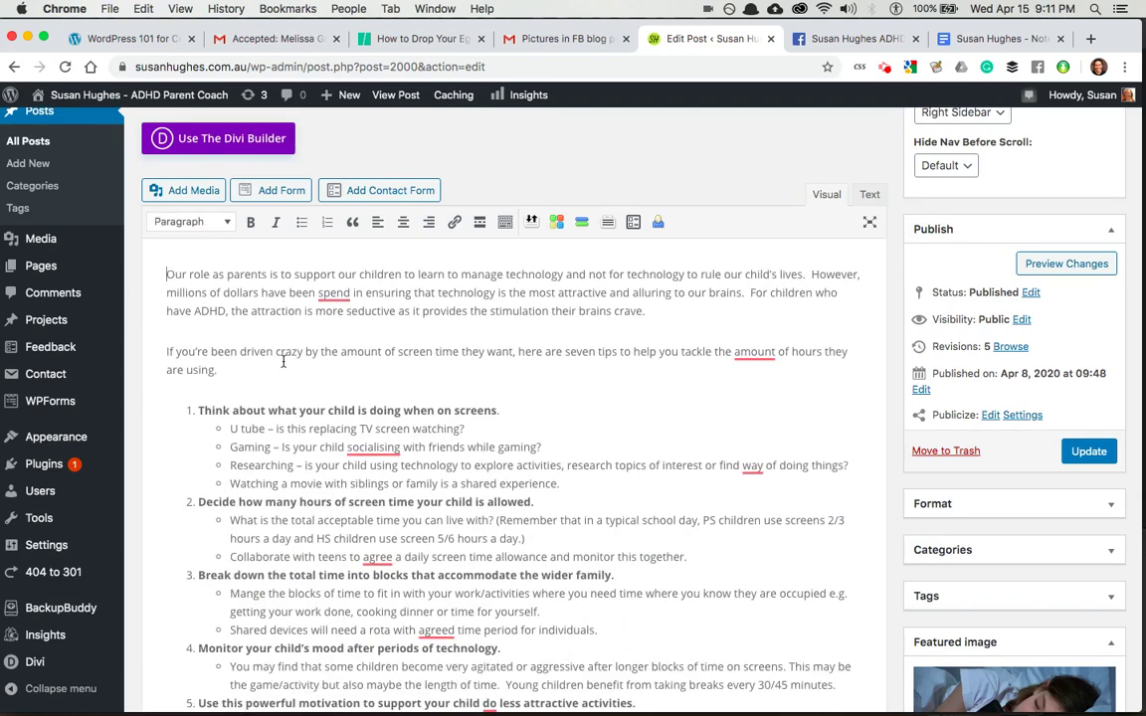
pyautogui.click(1087, 452)
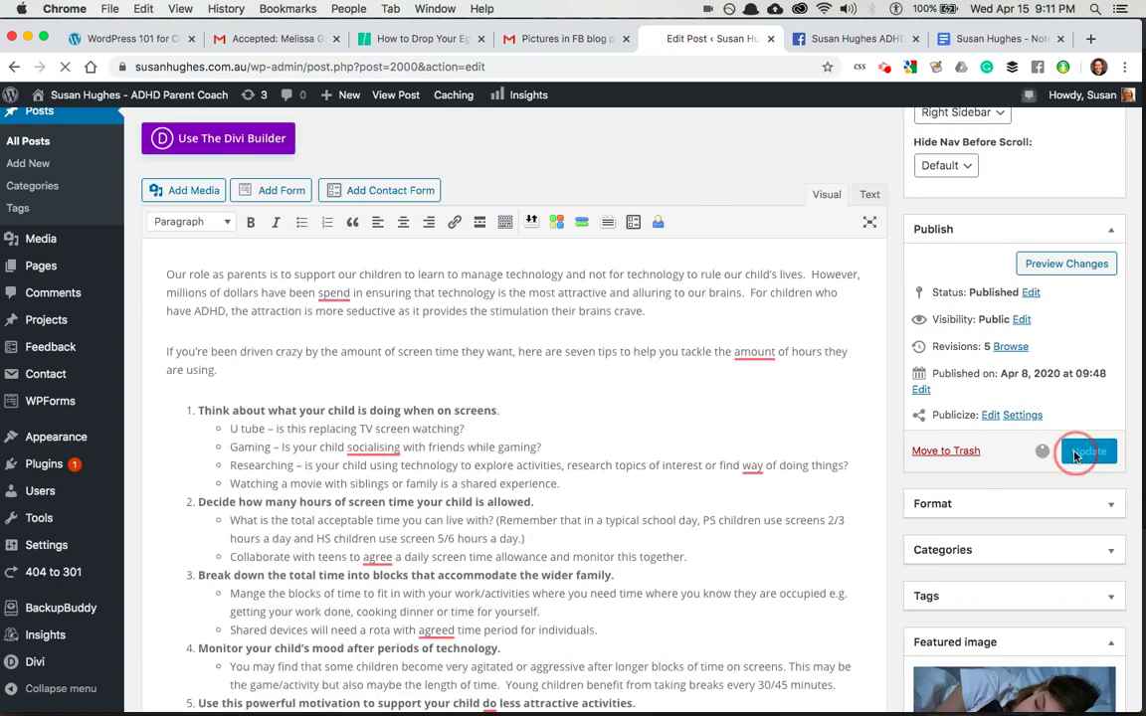
pyautogui.scroll(-2, 894, 514)
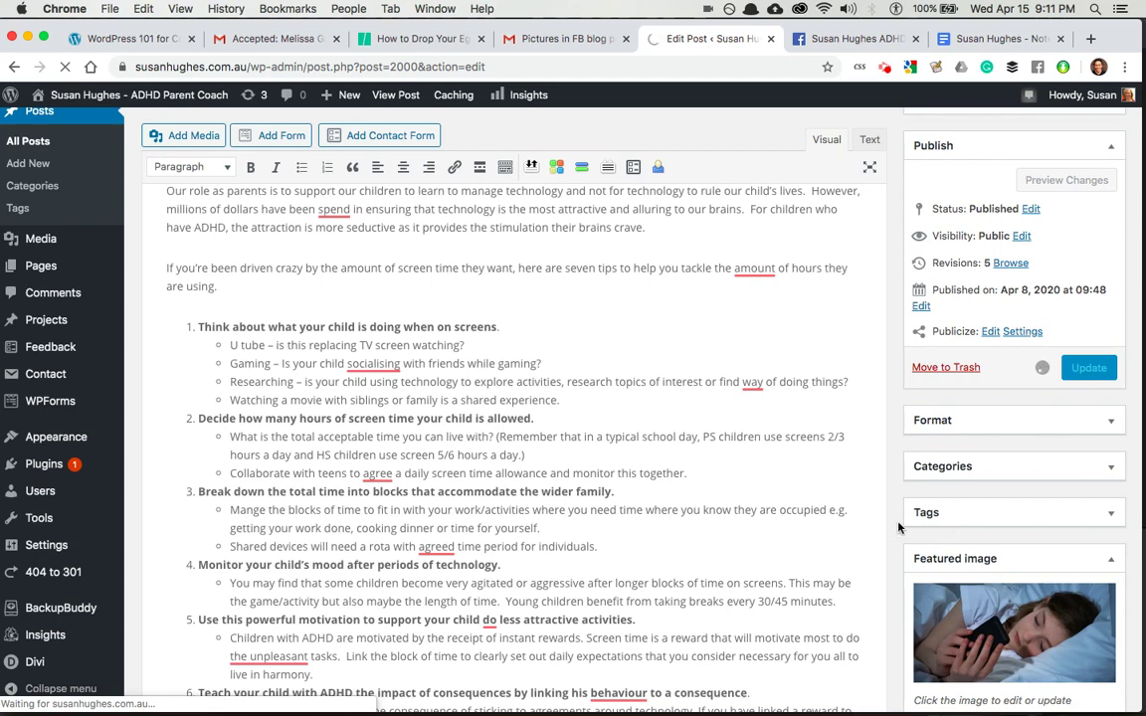
pyautogui.scroll(8, 897, 527)
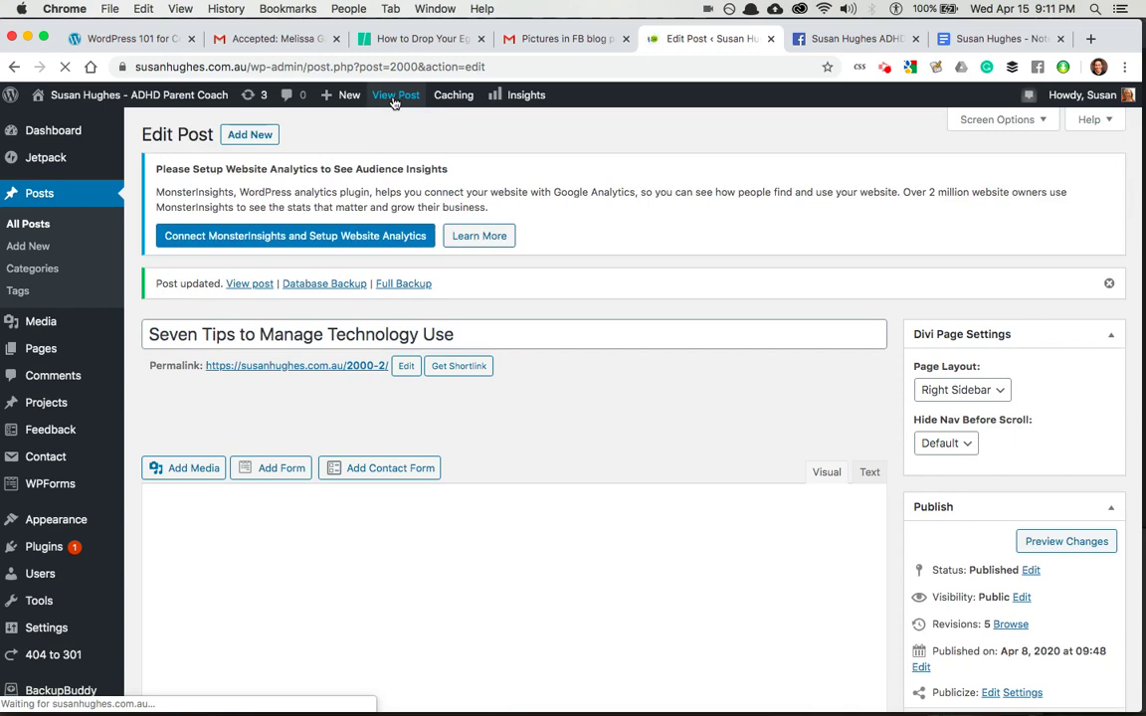
# View the published post and check its featured image and body text from top to end.
pyautogui.click(395, 100)
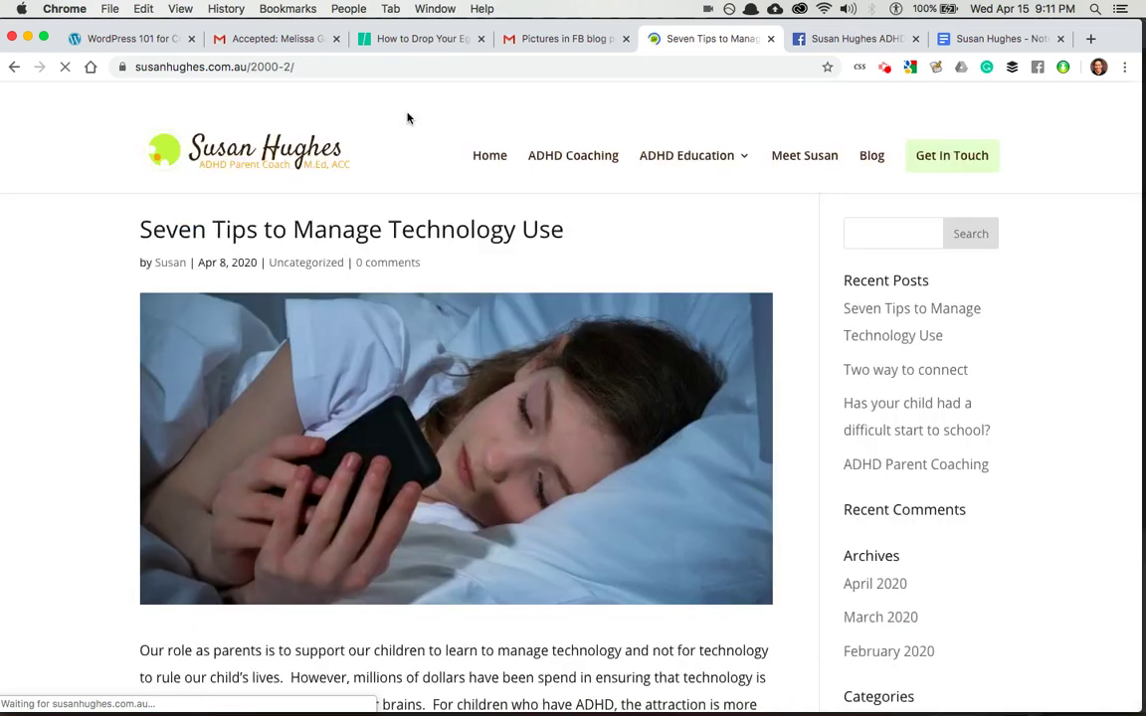
pyautogui.scroll(-1, 338, 365)
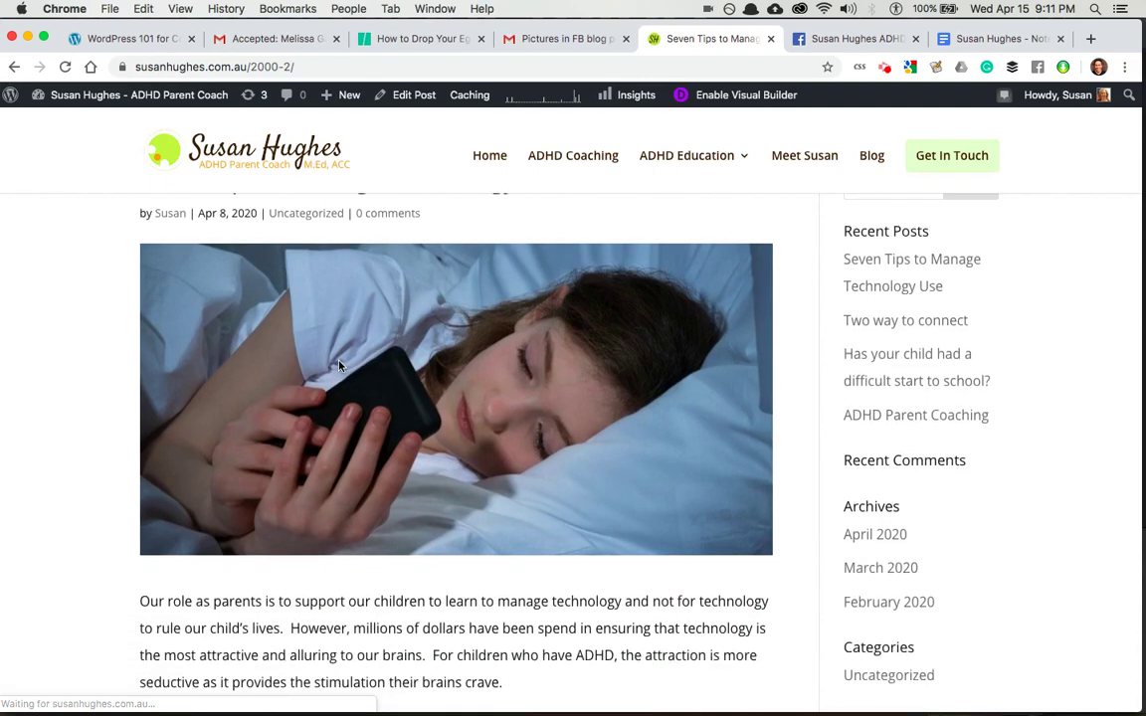
pyautogui.scroll(-10, 338, 365)
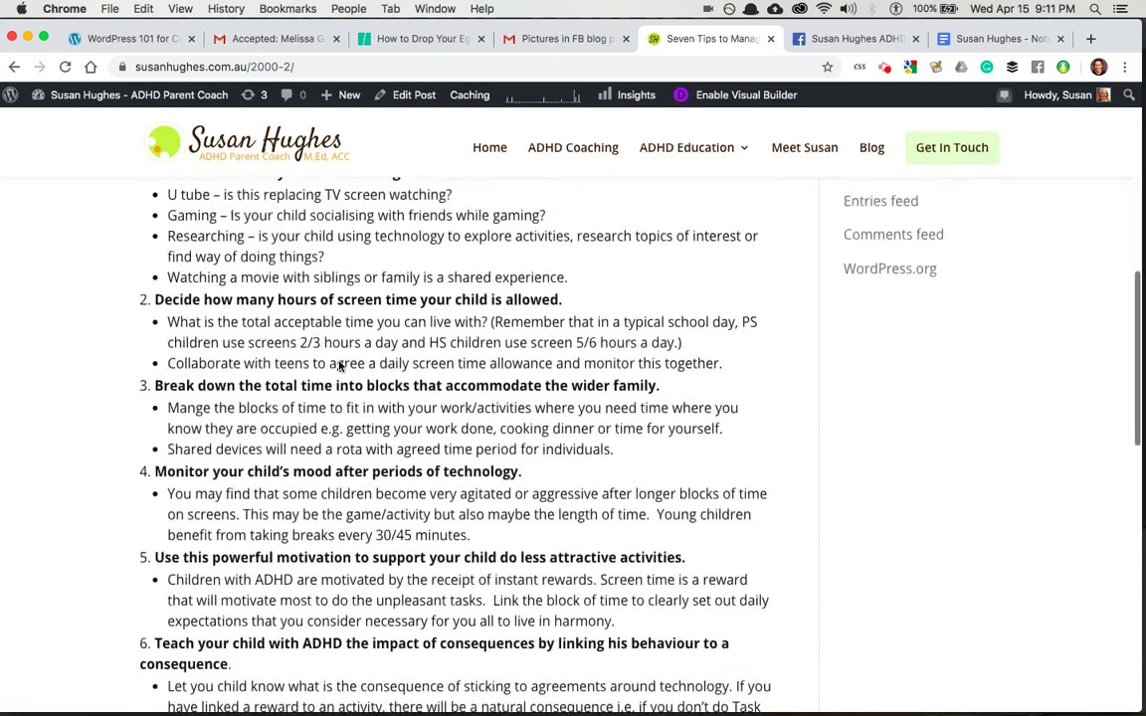
pyautogui.scroll(10, 339, 365)
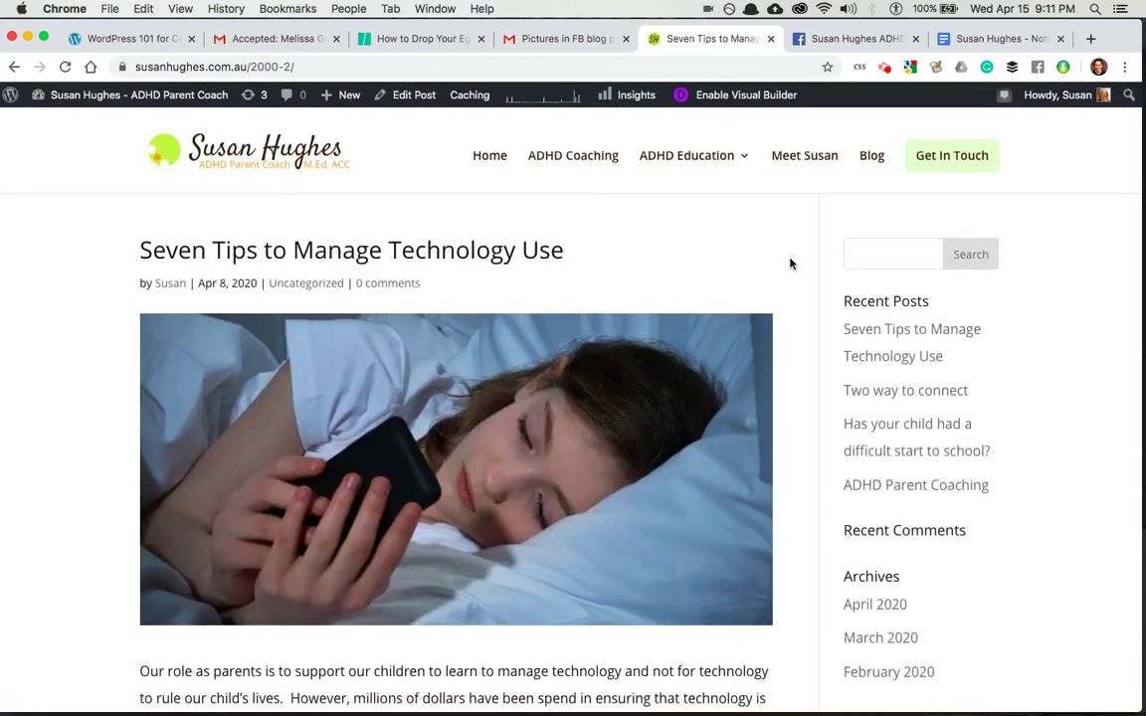
# Copy the published post's web address and paste it into a new post on the coach's Facebook page.
pyautogui.click(295, 67)
pyautogui.press('super+c')
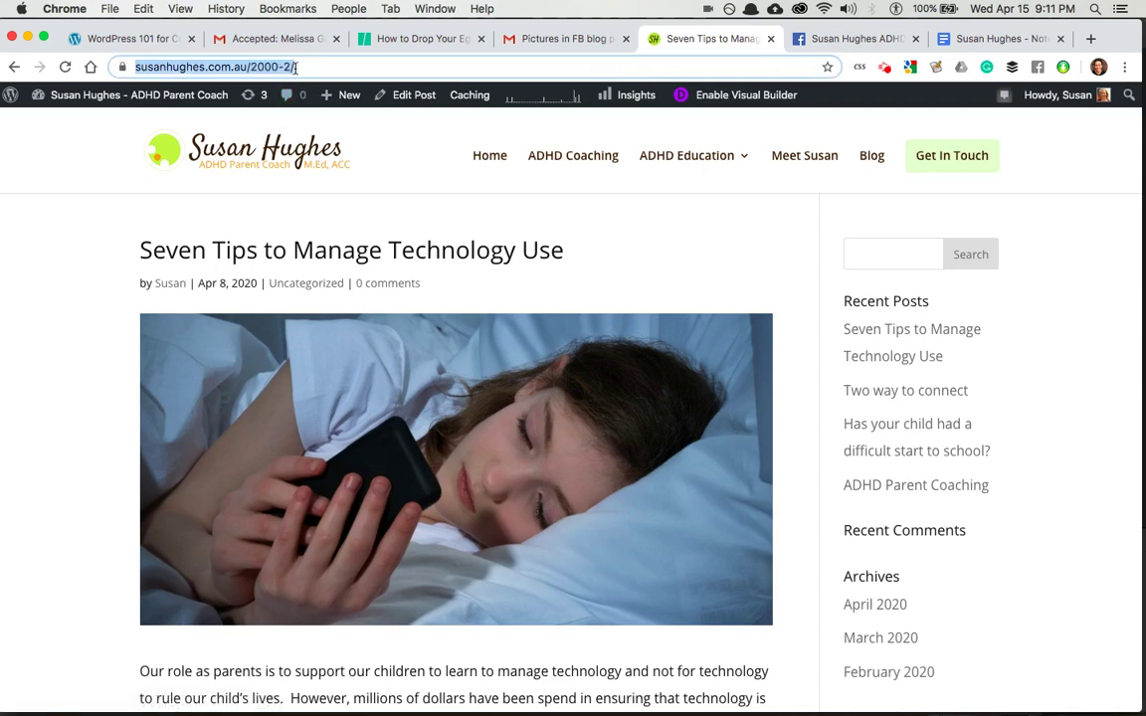
pyautogui.click(850, 40)
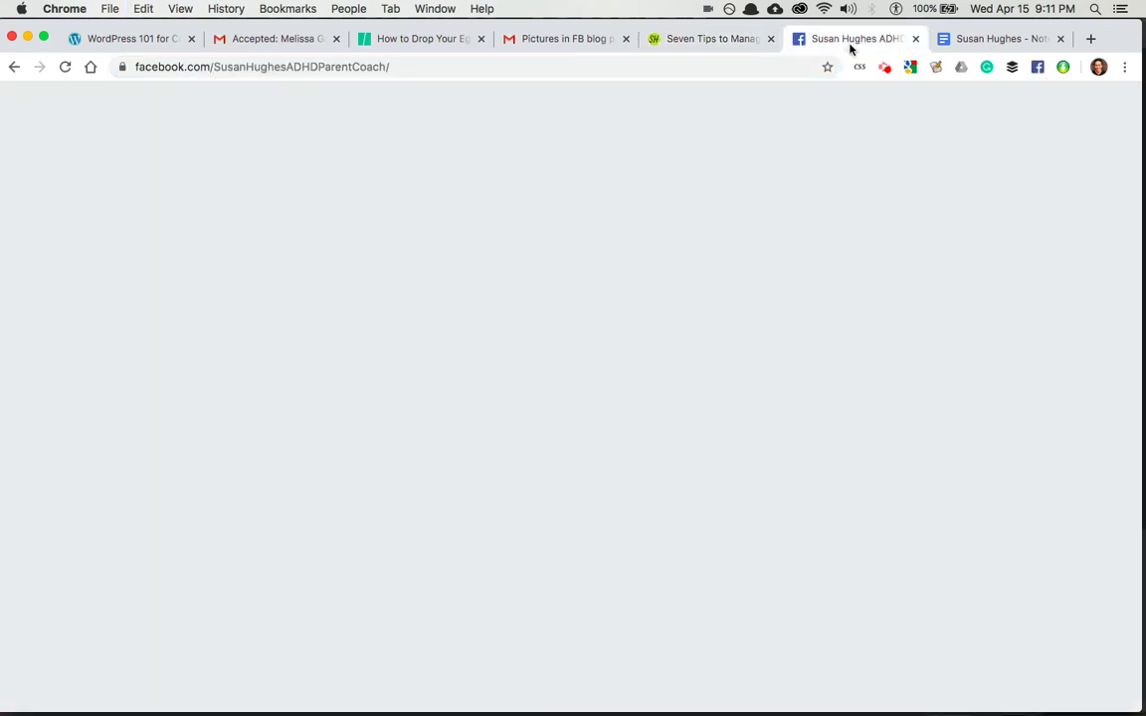
pyautogui.scroll(5, 619, 254)
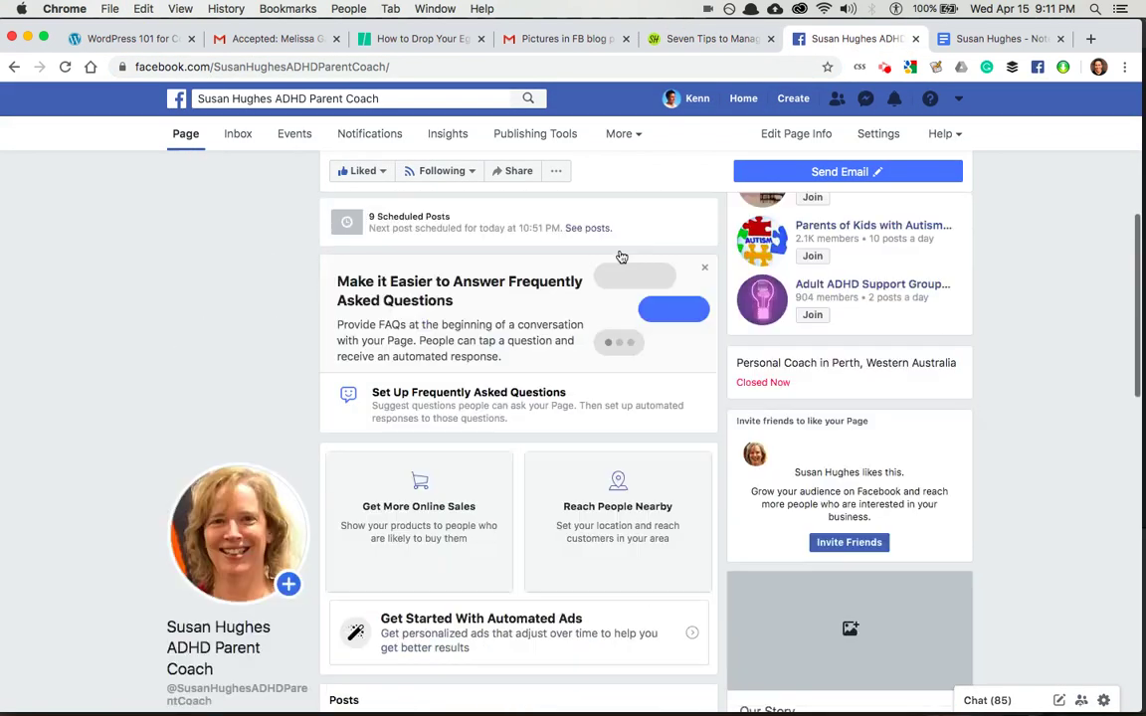
pyautogui.scroll(2, 618, 254)
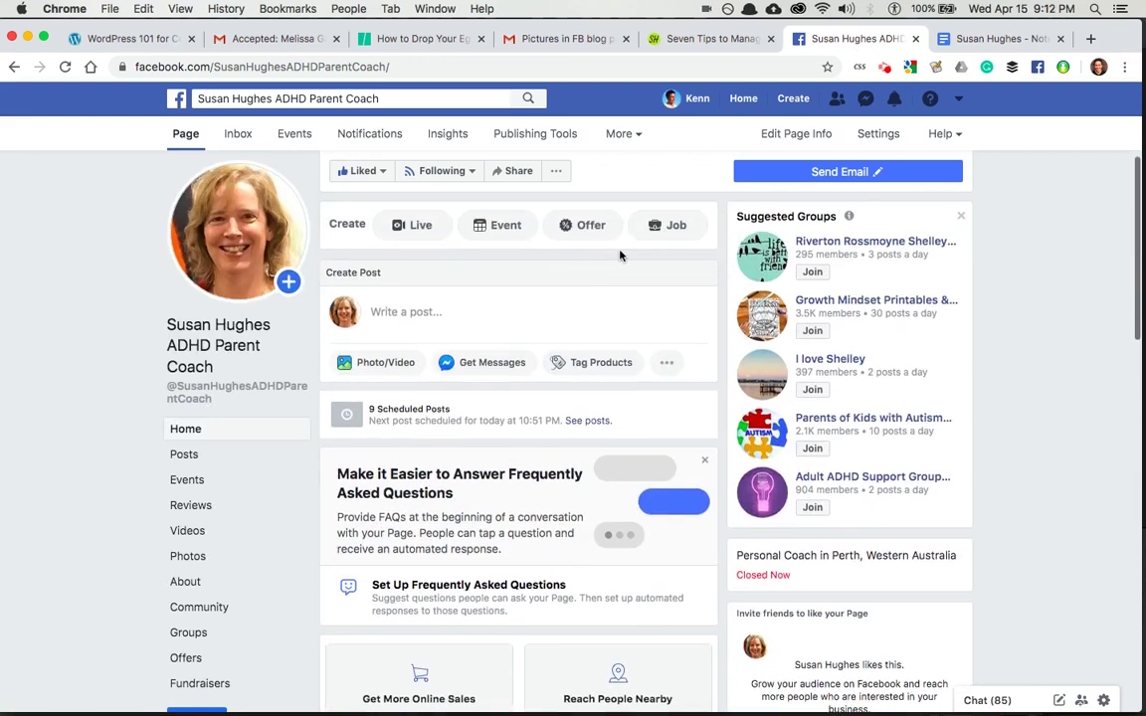
pyautogui.click(437, 315)
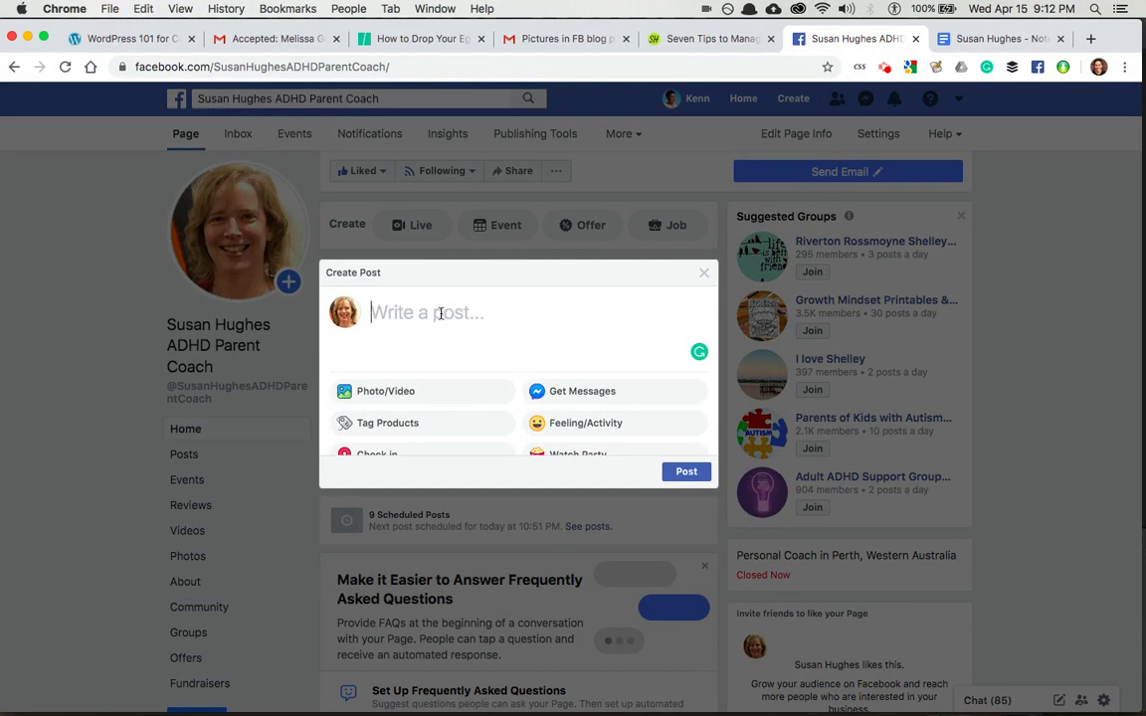
pyautogui.write('https://susanhughes.com.au/2000-2/https://susanhughes.com.au/2000-2/')
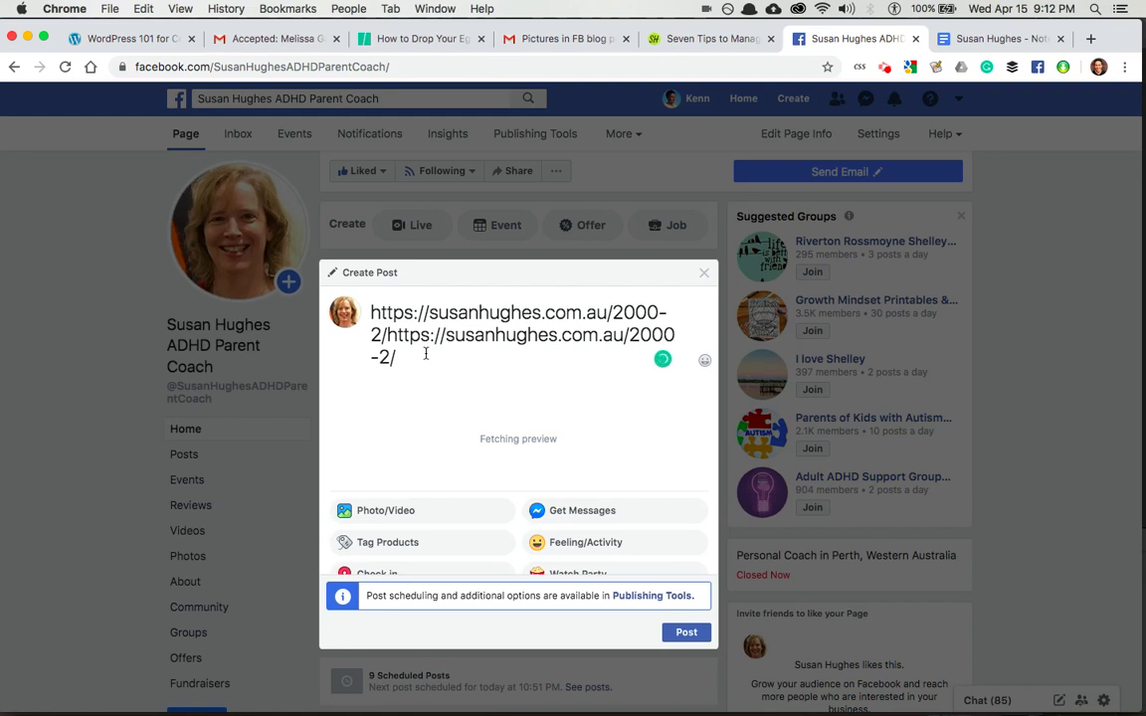
# Remove the duplicated web address from the draft Facebook post and check the link preview's image and title.
pyautogui.press('BackSpace')
pyautogui.press('BackSpace')
pyautogui.press('BackSpace')
pyautogui.press('BackSpace')
pyautogui.press('BackSpace')
pyautogui.press('BackSpace')
pyautogui.press('BackSpace')
pyautogui.press('BackSpace')
pyautogui.press('BackSpace')
pyautogui.press('BackSpace')
pyautogui.press('BackSpace')
pyautogui.press('BackSpace')
pyautogui.press('BackSpace')
pyautogui.press('BackSpace')
pyautogui.press('BackSpace')
pyautogui.press('BackSpace')
pyautogui.press('BackSpace')
pyautogui.press('BackSpace')
pyautogui.press('BackSpace')
pyautogui.press('BackSpace')
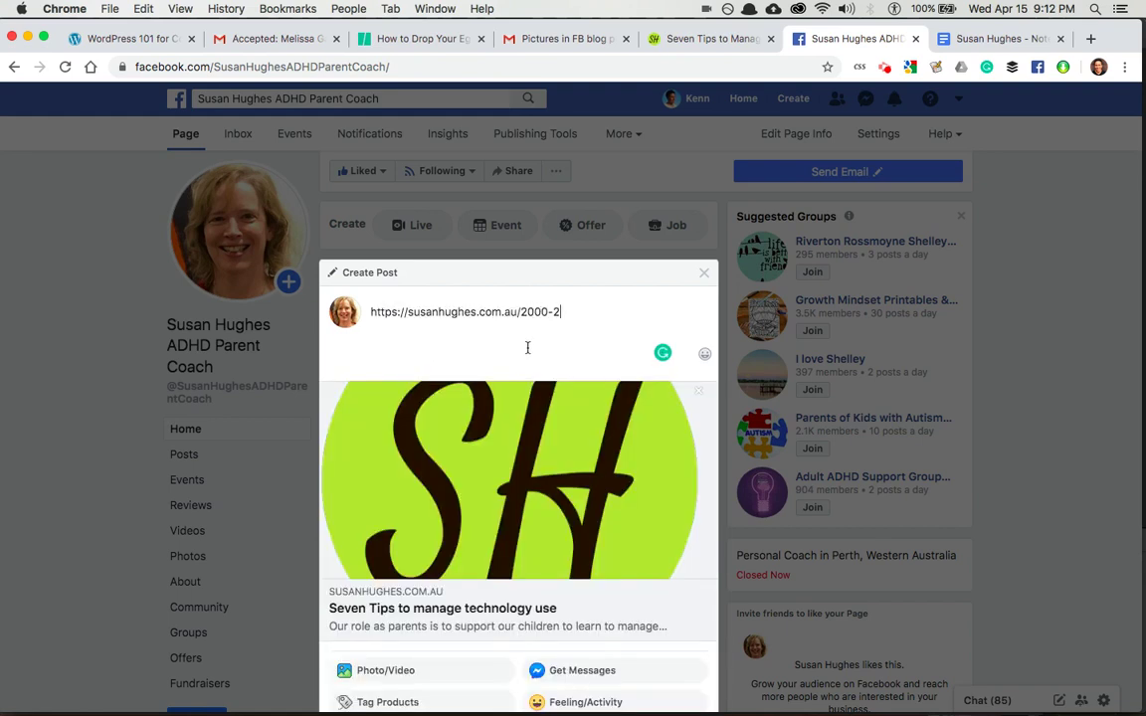
pyautogui.scroll(-3, 527, 350)
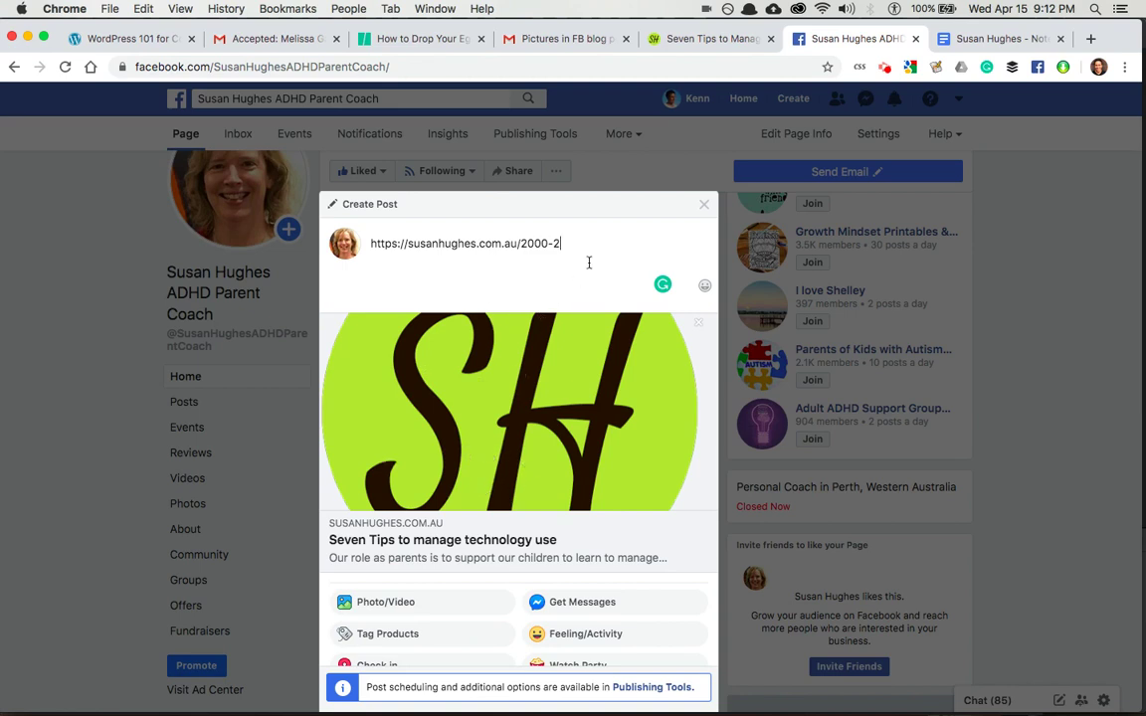
# Search Google for "facebook debugger" in a new browser tab.
pyautogui.hotkey('alt', 'space')
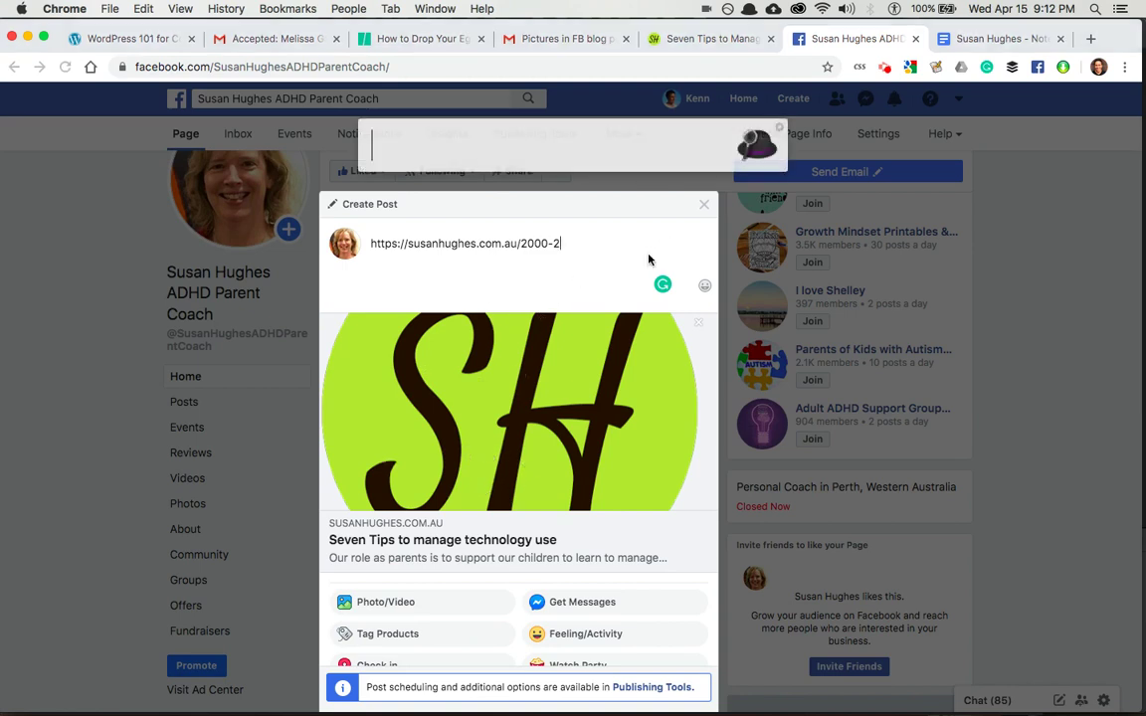
pyautogui.press('Escape')
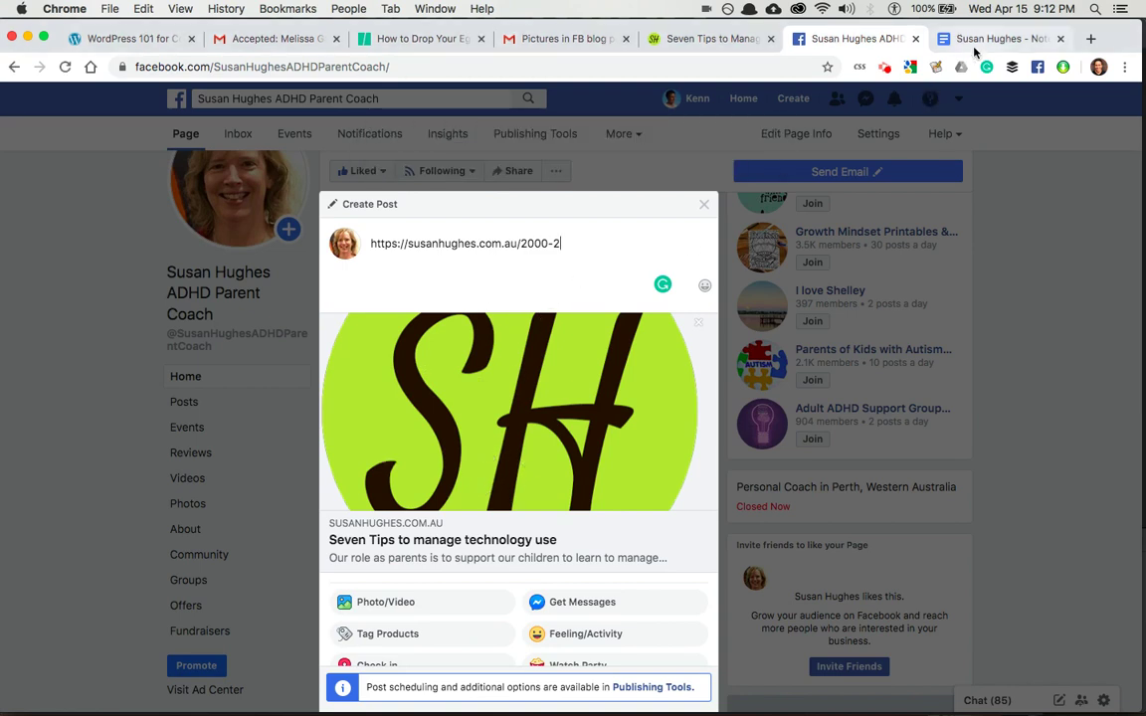
pyautogui.press('super+t')
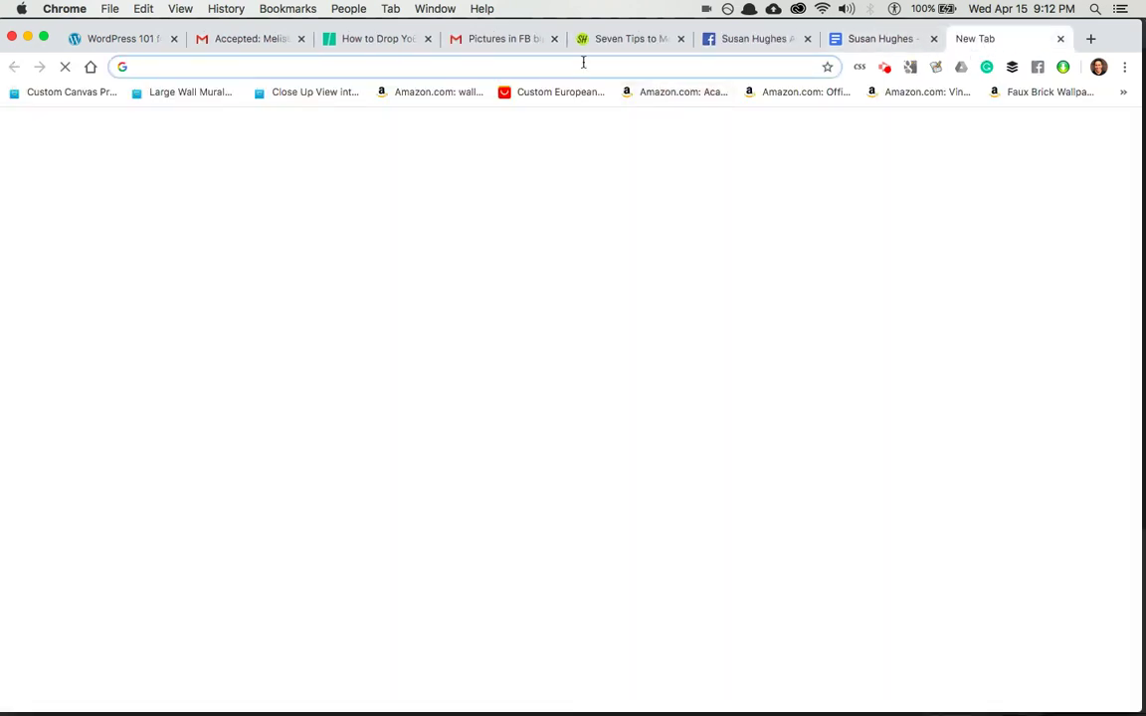
pyautogui.click(502, 360)
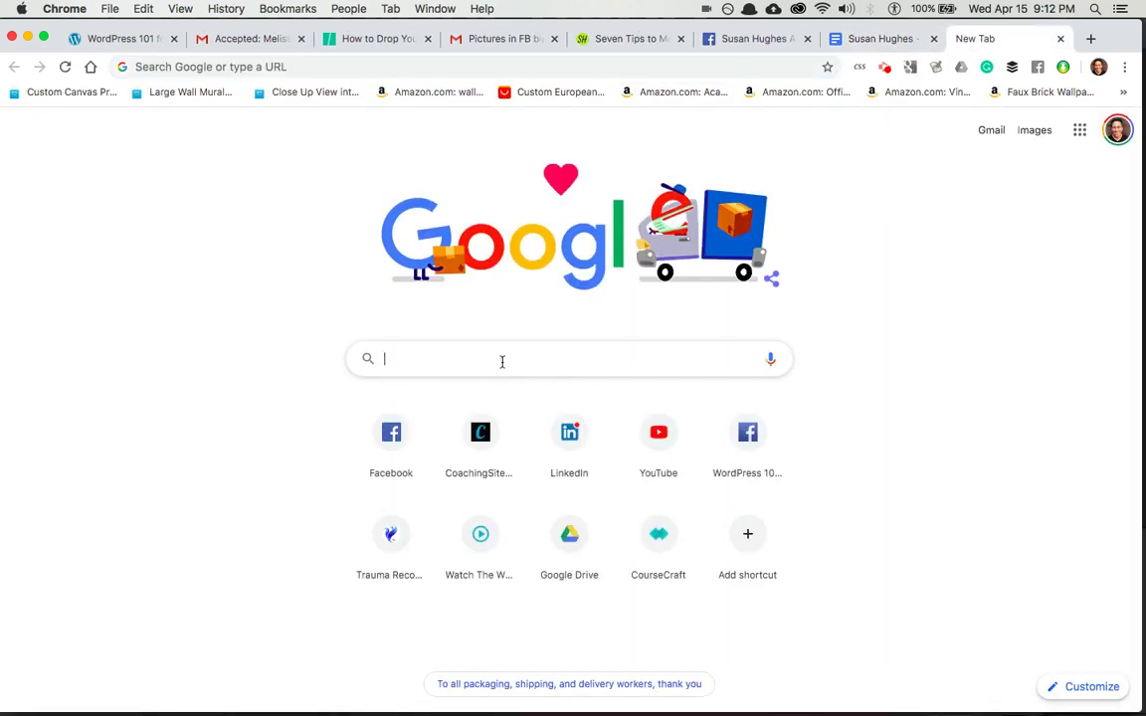
pyautogui.write('facebook debugger')
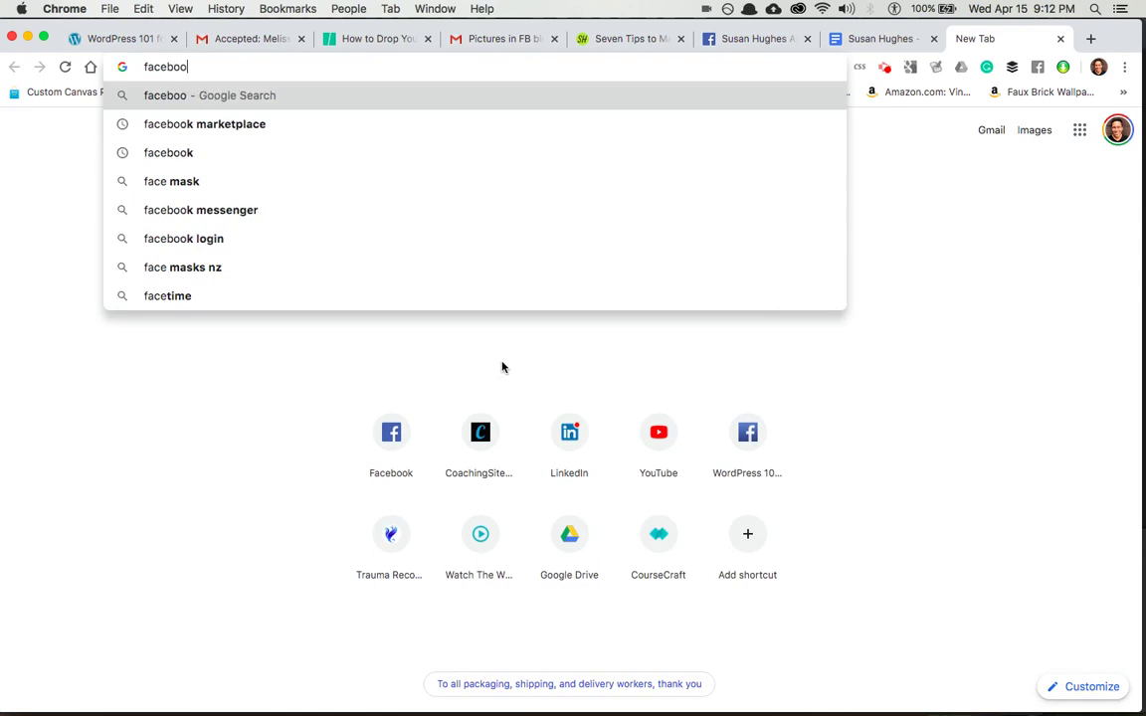
pyautogui.press('Return')
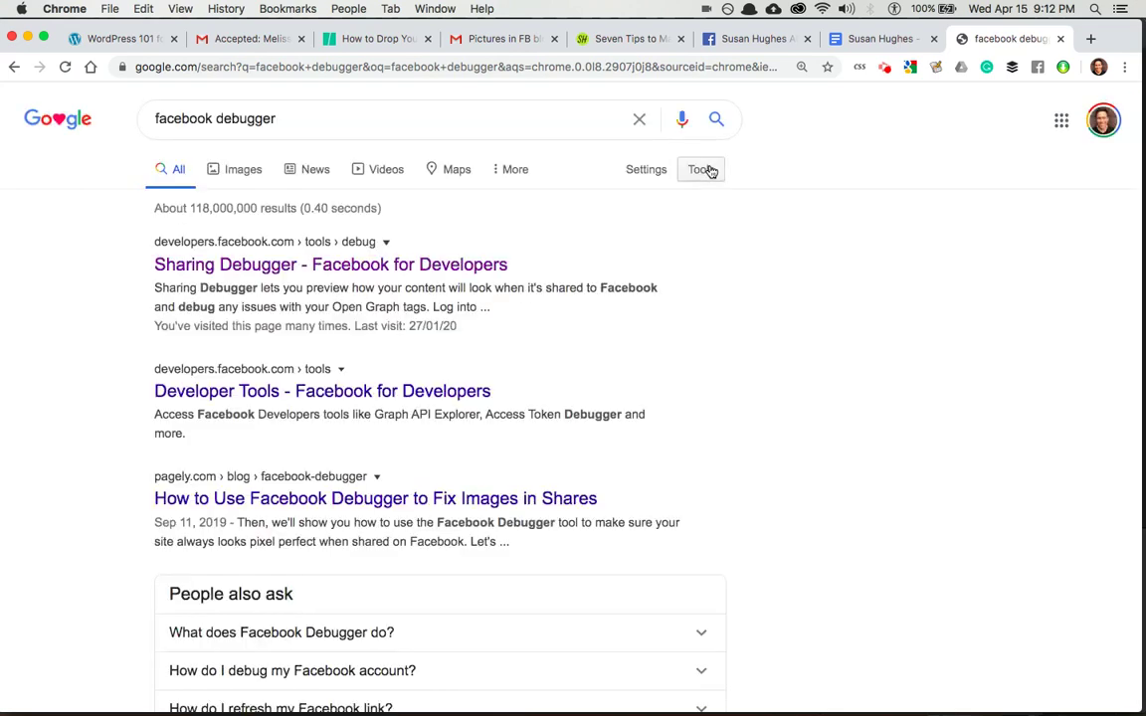
# Open Facebook's Sharing Debugger from the search results and debug the published post's copied web address.
pyautogui.click(260, 266)
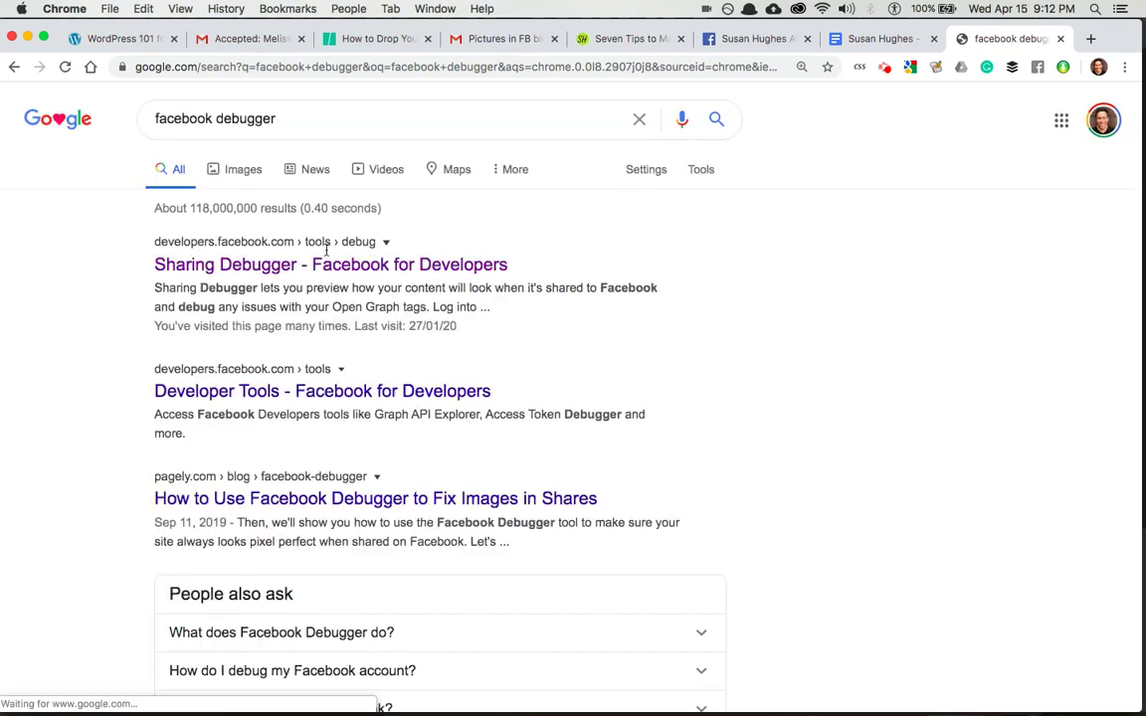
pyautogui.click(289, 267)
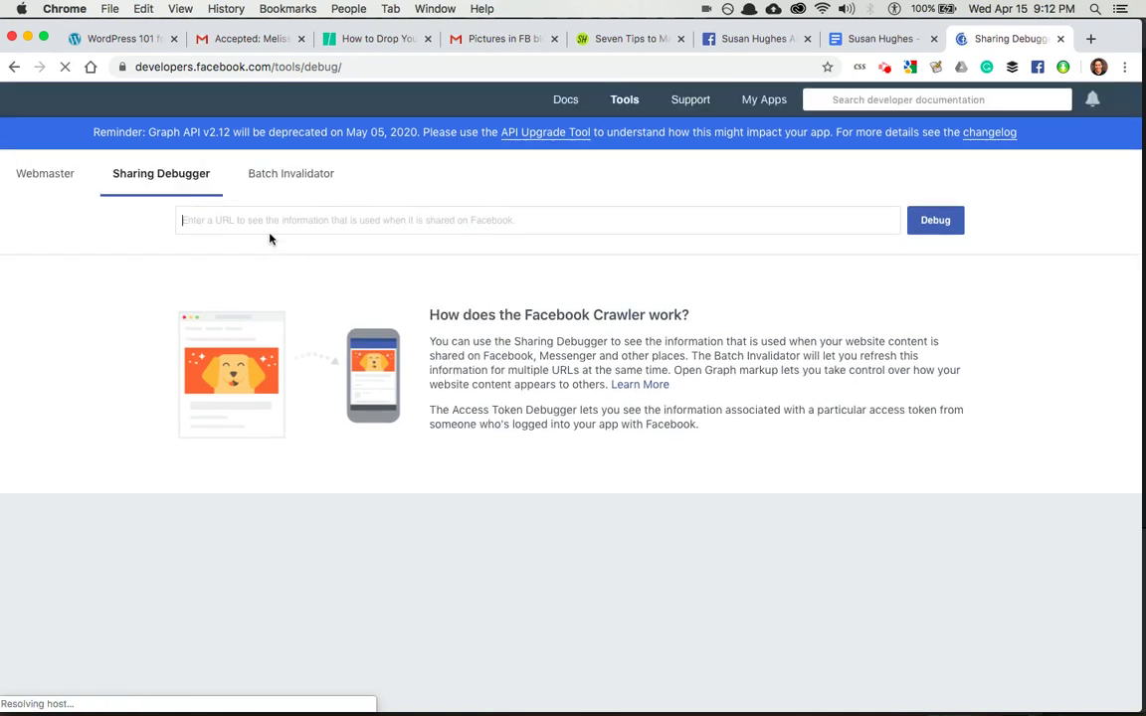
pyautogui.click(258, 222)
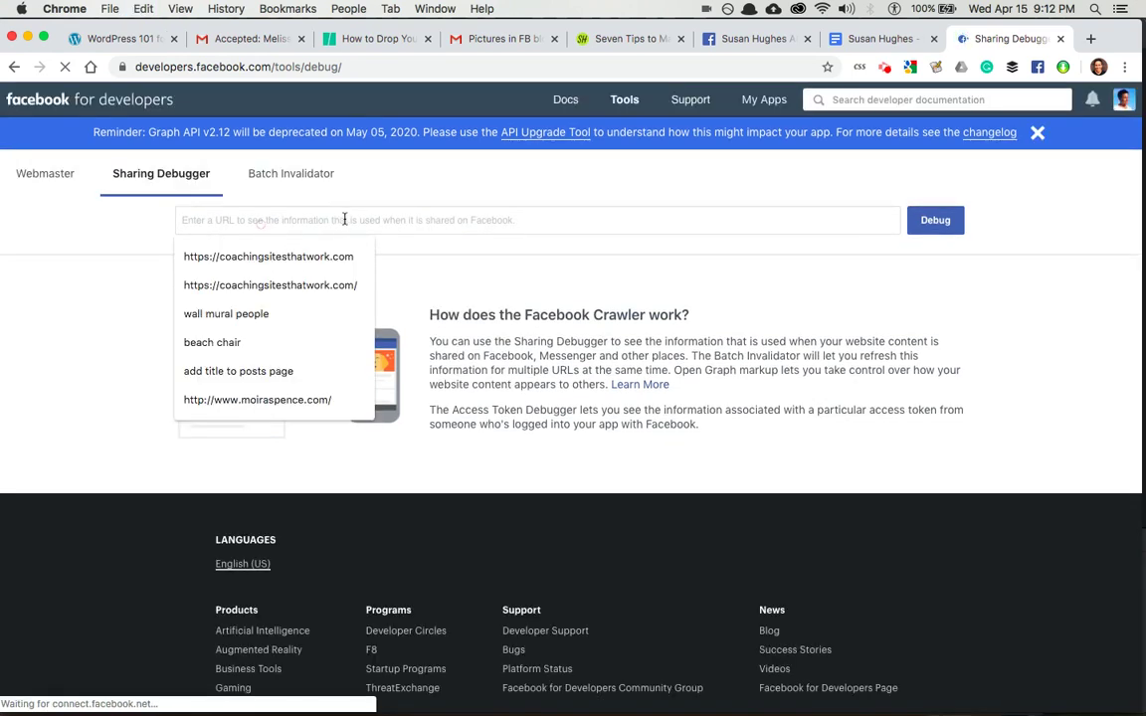
pyautogui.press('super+v')
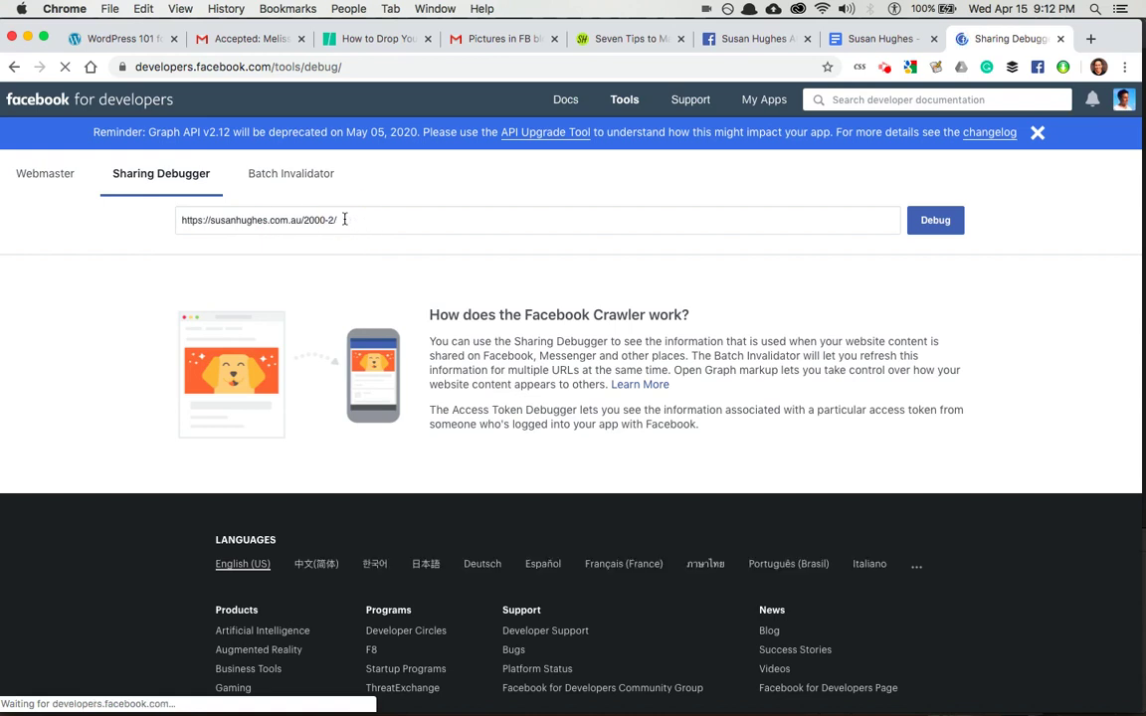
pyautogui.moveTo(339, 220); pyautogui.dragTo(180, 220)
pyautogui.click(356, 222)
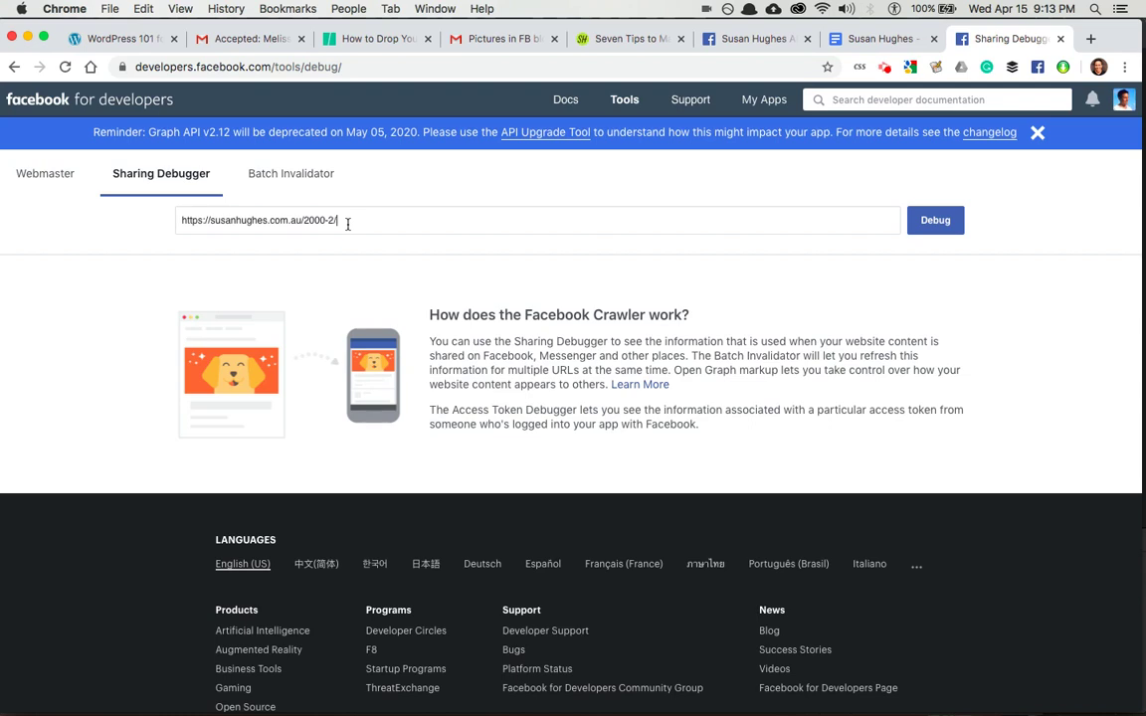
pyautogui.click(916, 220)
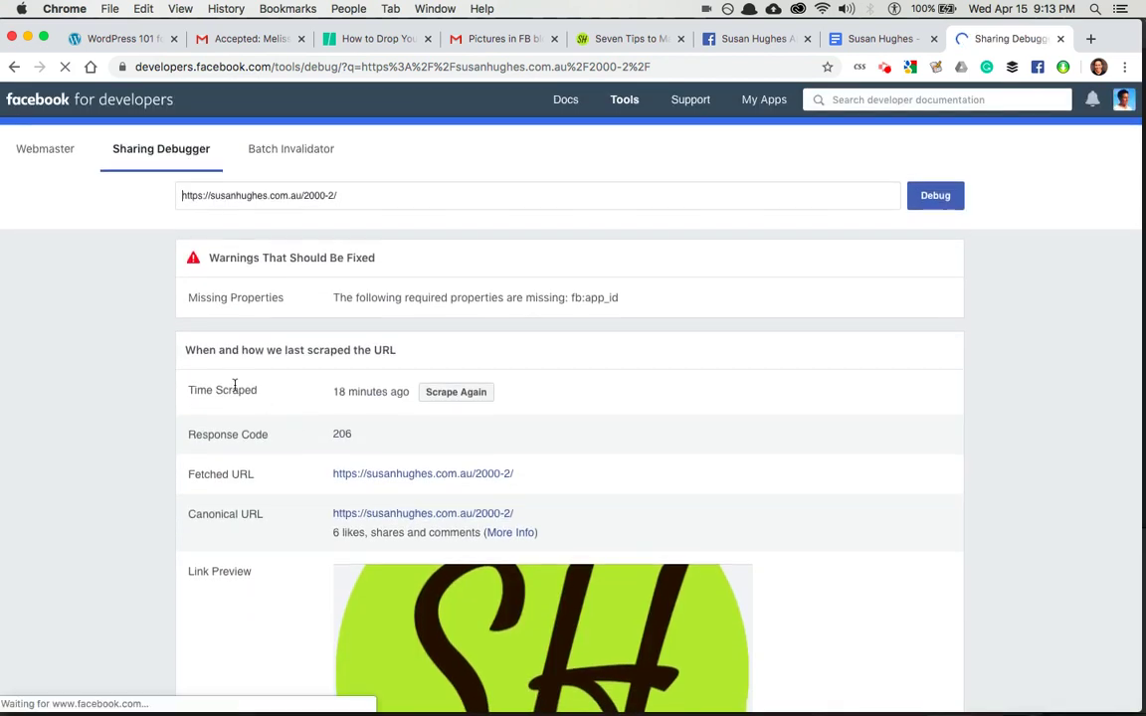
# Review the debugger's scrape time, fetched URL and link preview for the post.
pyautogui.moveTo(184, 350); pyautogui.dragTo(403, 355)
pyautogui.click(402, 355)
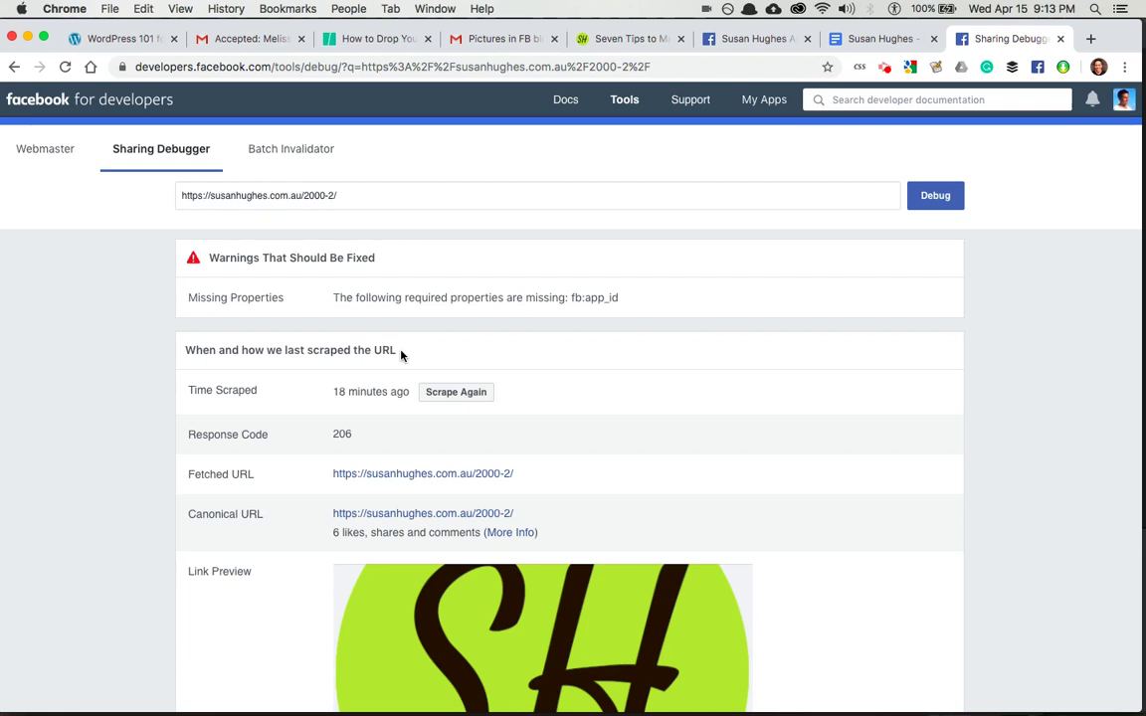
pyautogui.scroll(-1, 402, 355)
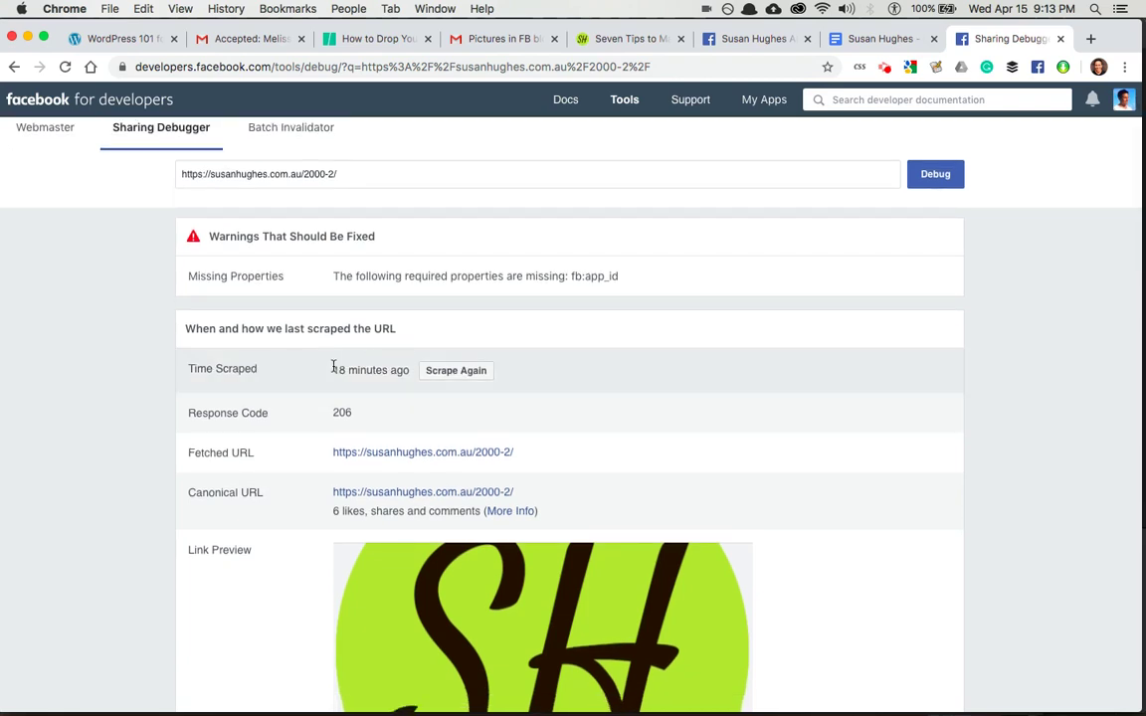
pyautogui.moveTo(389, 370)
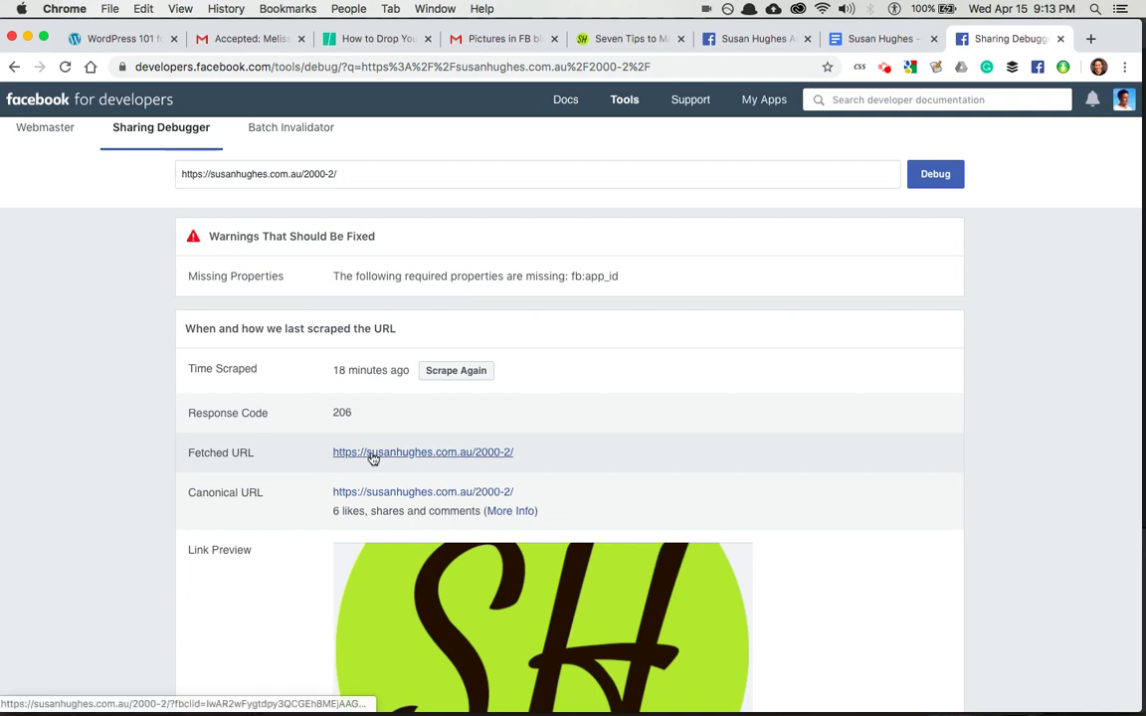
pyautogui.moveTo(527, 456); pyautogui.dragTo(332, 456)
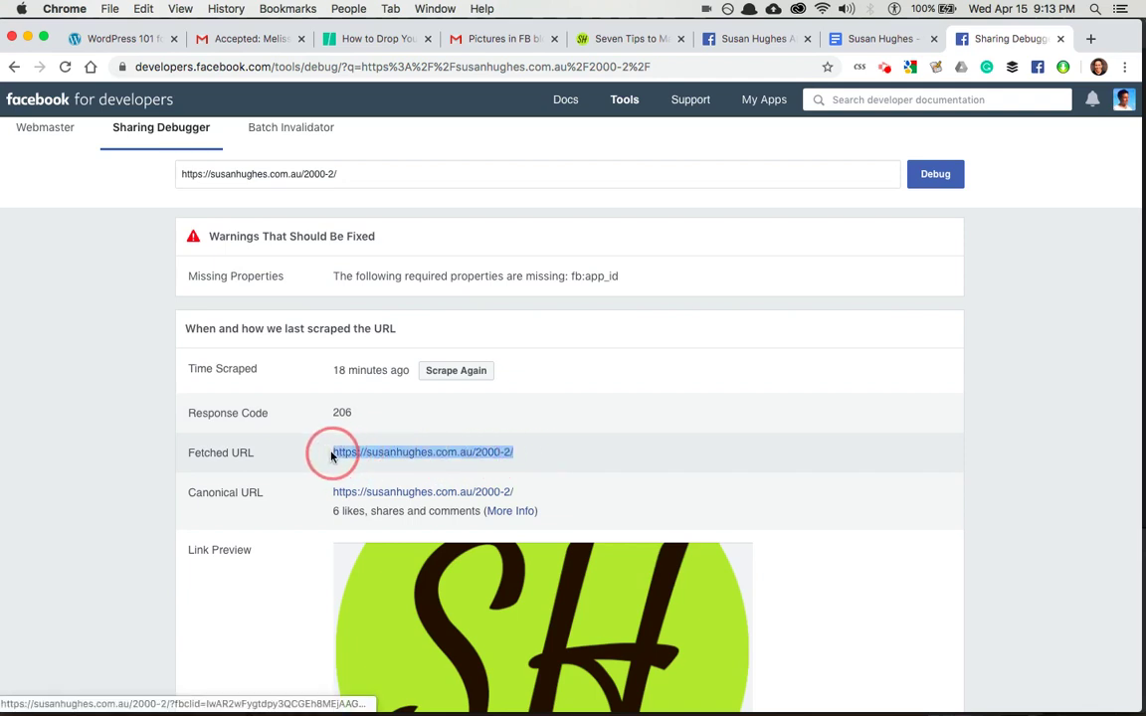
pyautogui.scroll(-5, 314, 489)
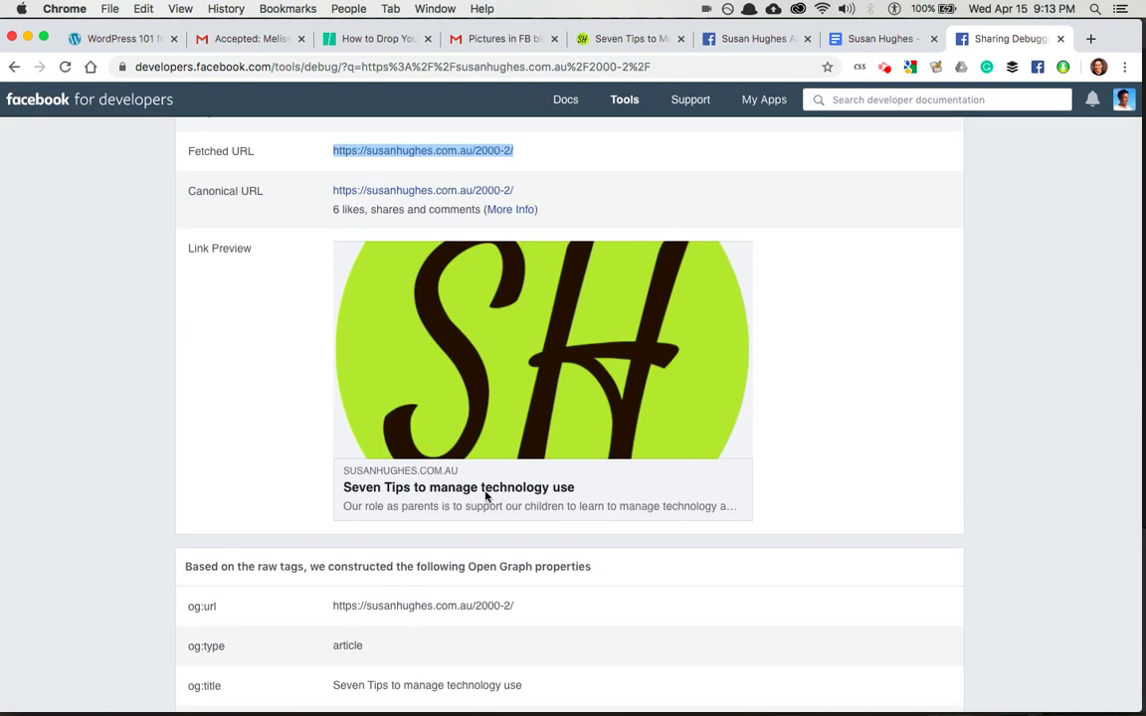
# Scrape the post's web address again and check the link preview's image and title.
pyautogui.scroll(6, 487, 494)
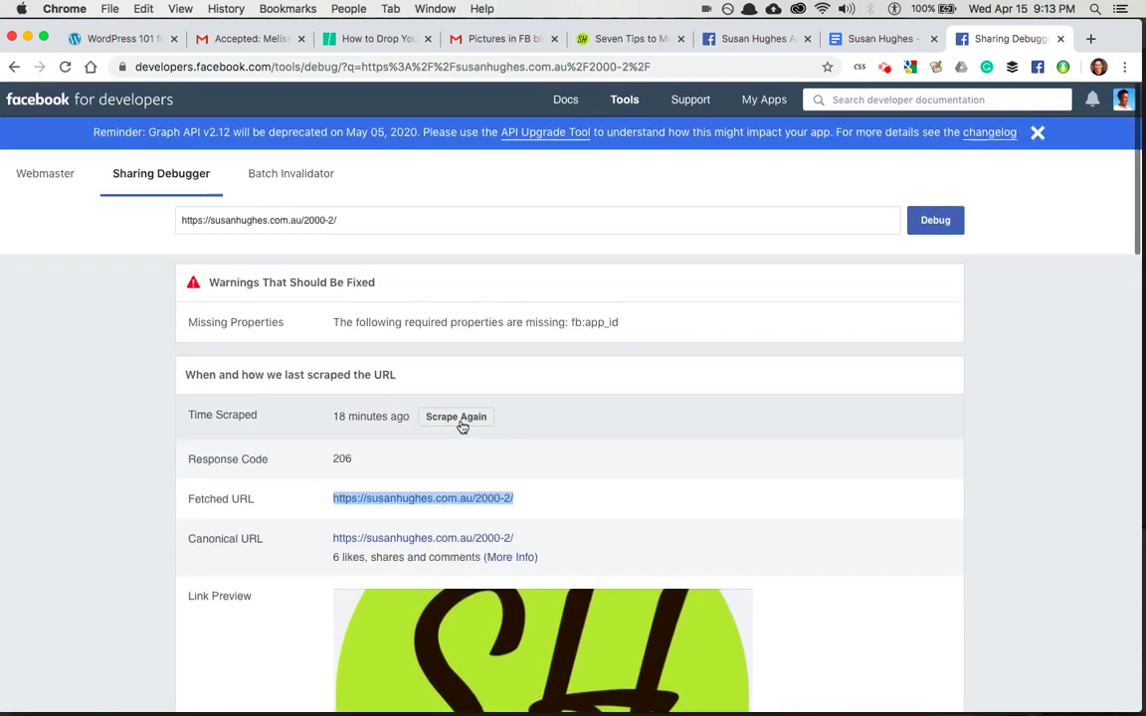
pyautogui.click(460, 419)
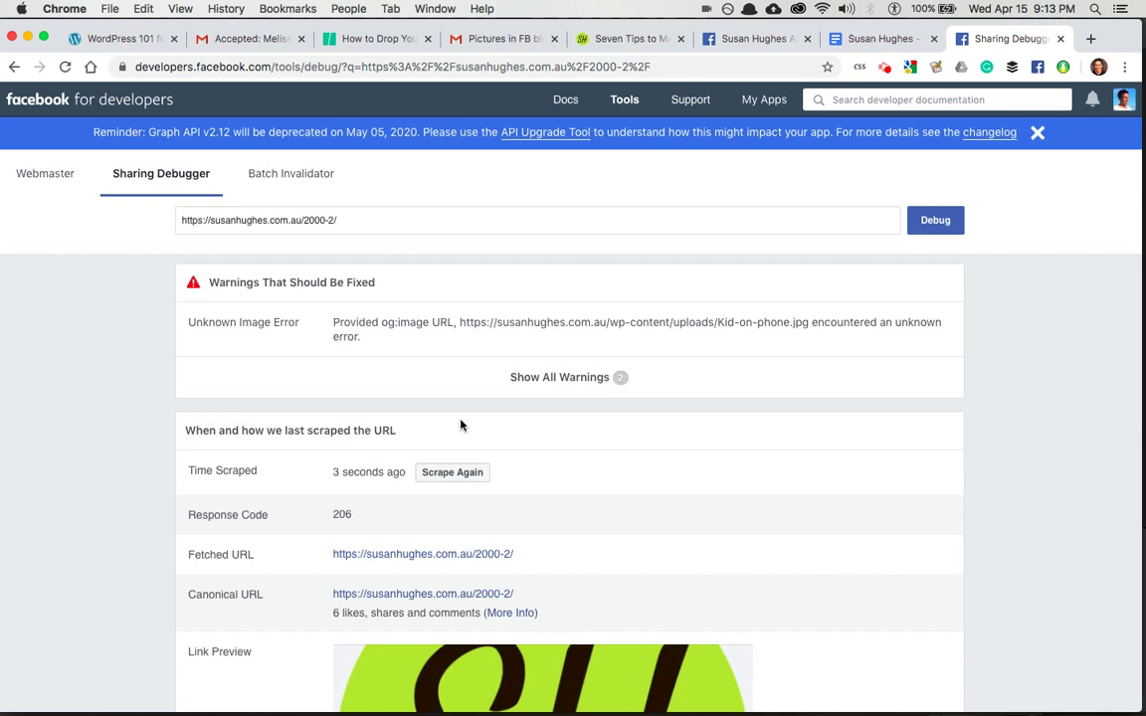
pyautogui.scroll(-5, 460, 426)
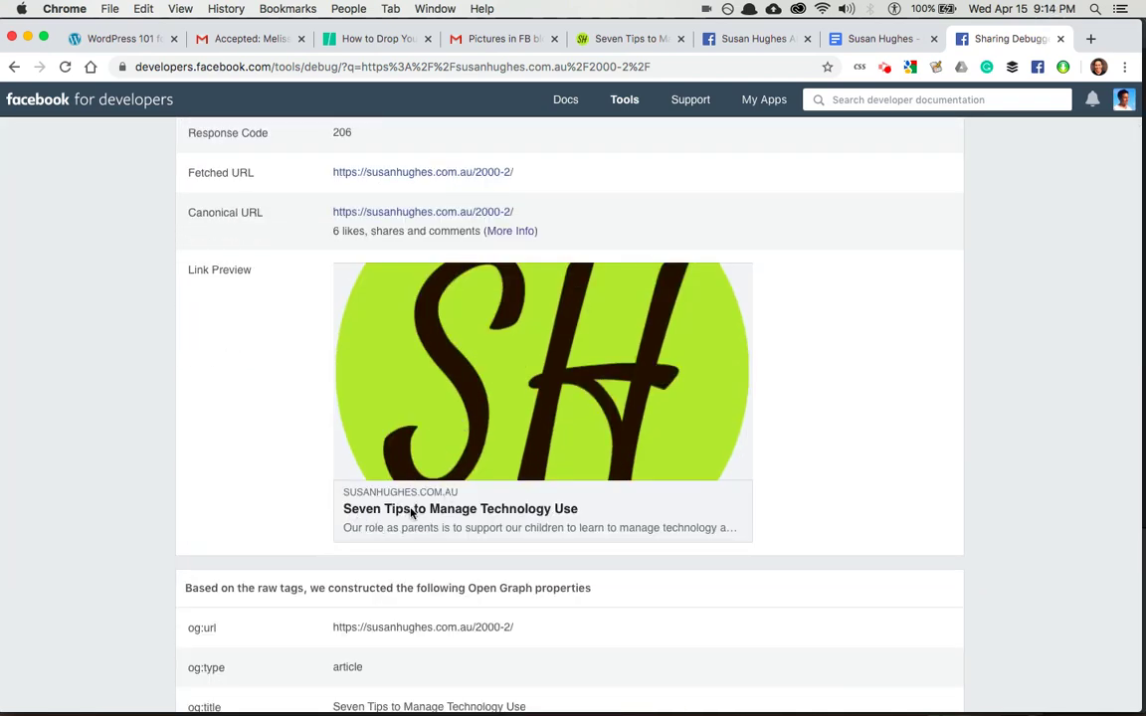
pyautogui.scroll(1, 554, 512)
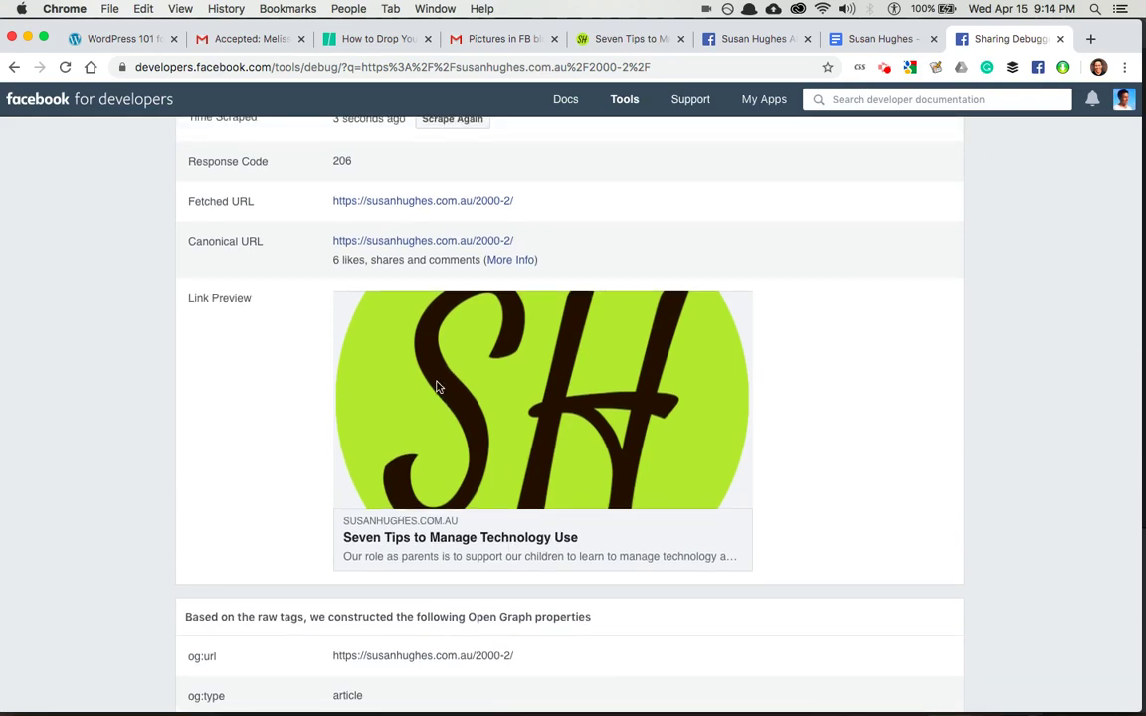
pyautogui.scroll(-5, 438, 387)
pyautogui.scroll(10, 437, 387)
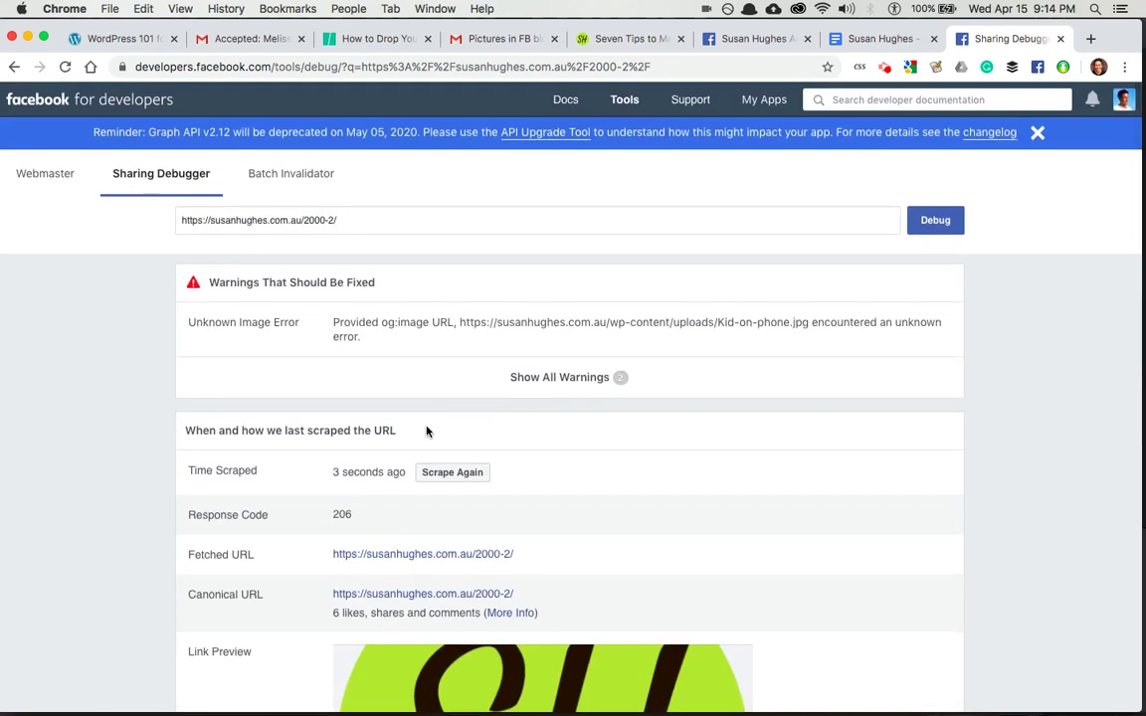
# Scrape the web address a second time and inspect the link preview image.
pyautogui.click(442, 473)
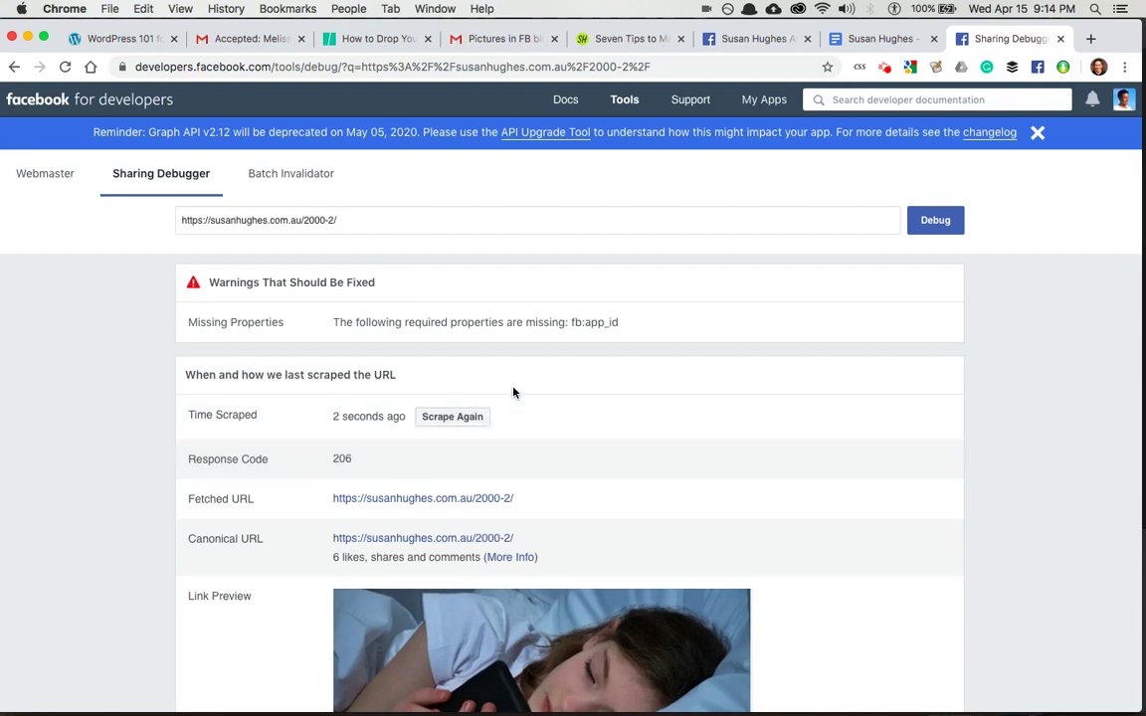
pyautogui.scroll(-5, 511, 392)
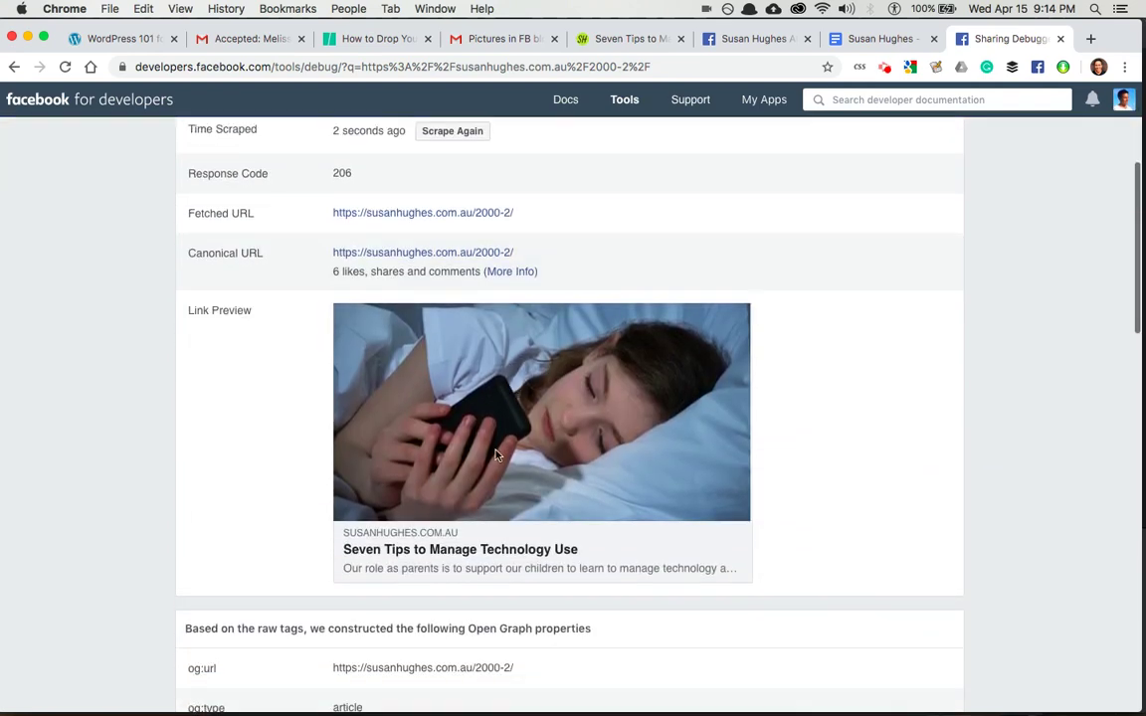
pyautogui.scroll(1, 497, 455)
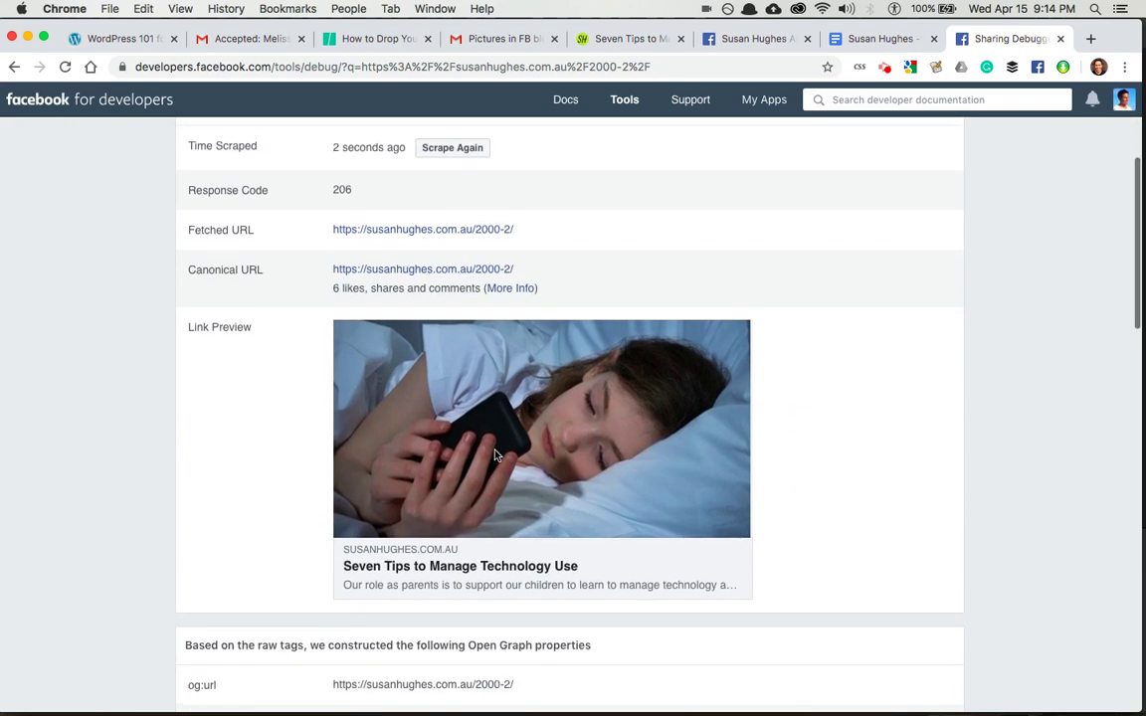
# Examine the refreshed link preview together with the scrape details and Open Graph properties.
pyautogui.scroll(2, 497, 454)
pyautogui.scroll(-2, 496, 454)
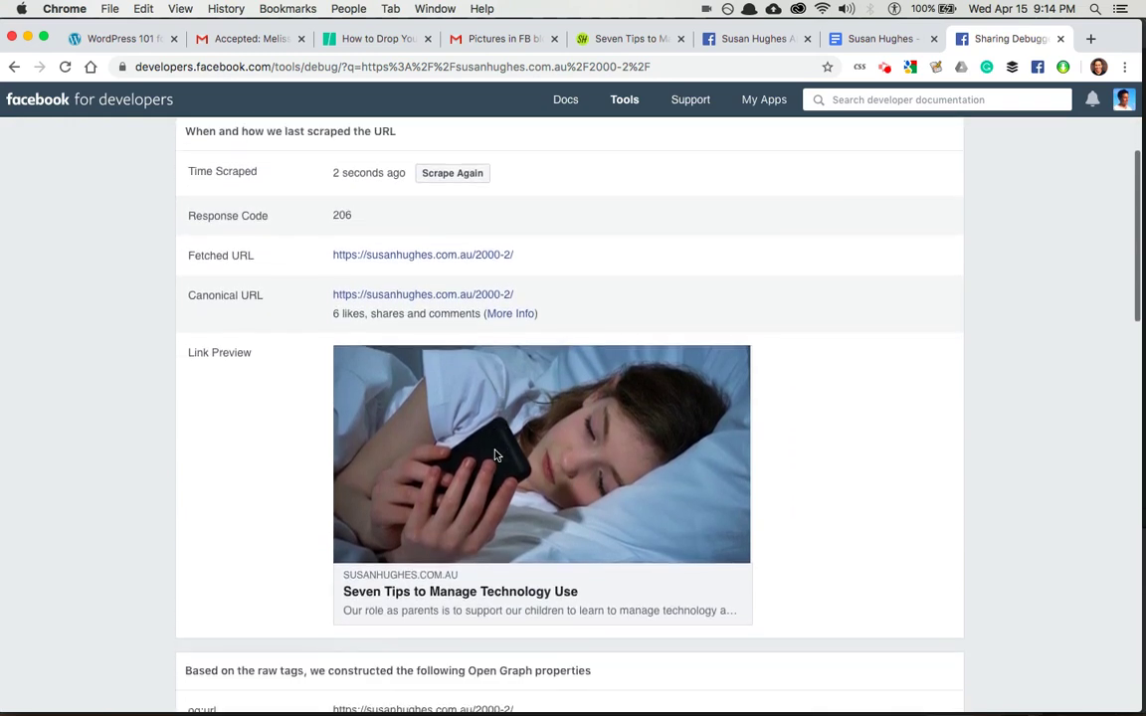
pyautogui.scroll(-2, 496, 454)
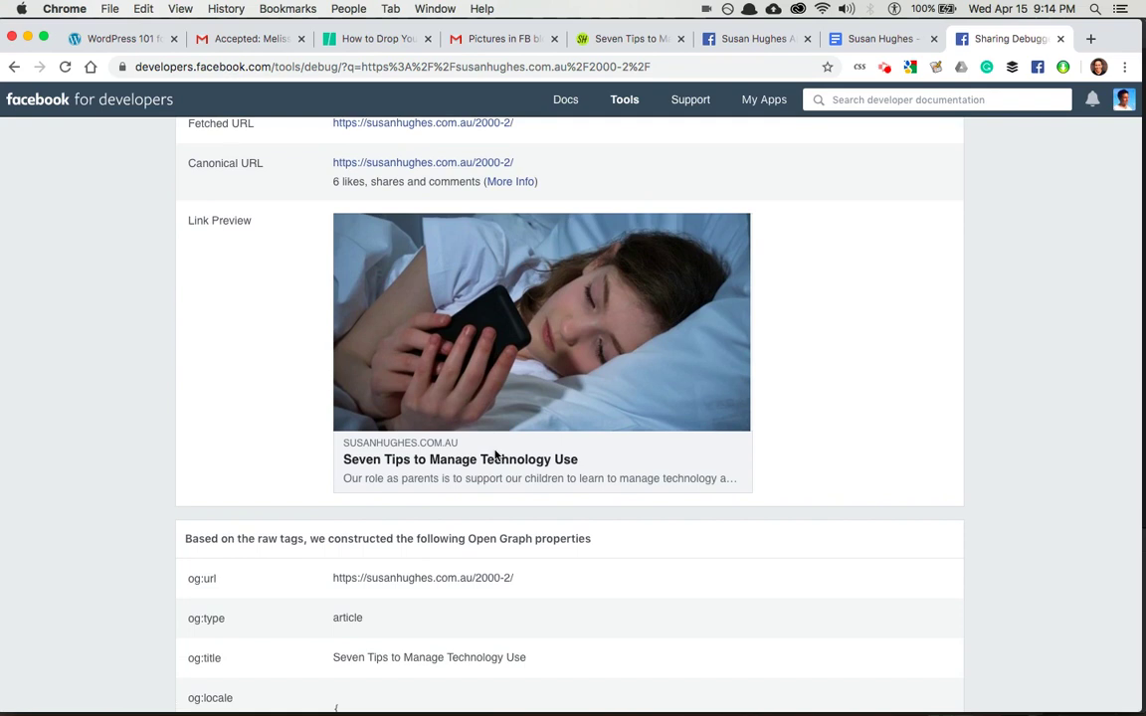
pyautogui.scroll(2, 500, 401)
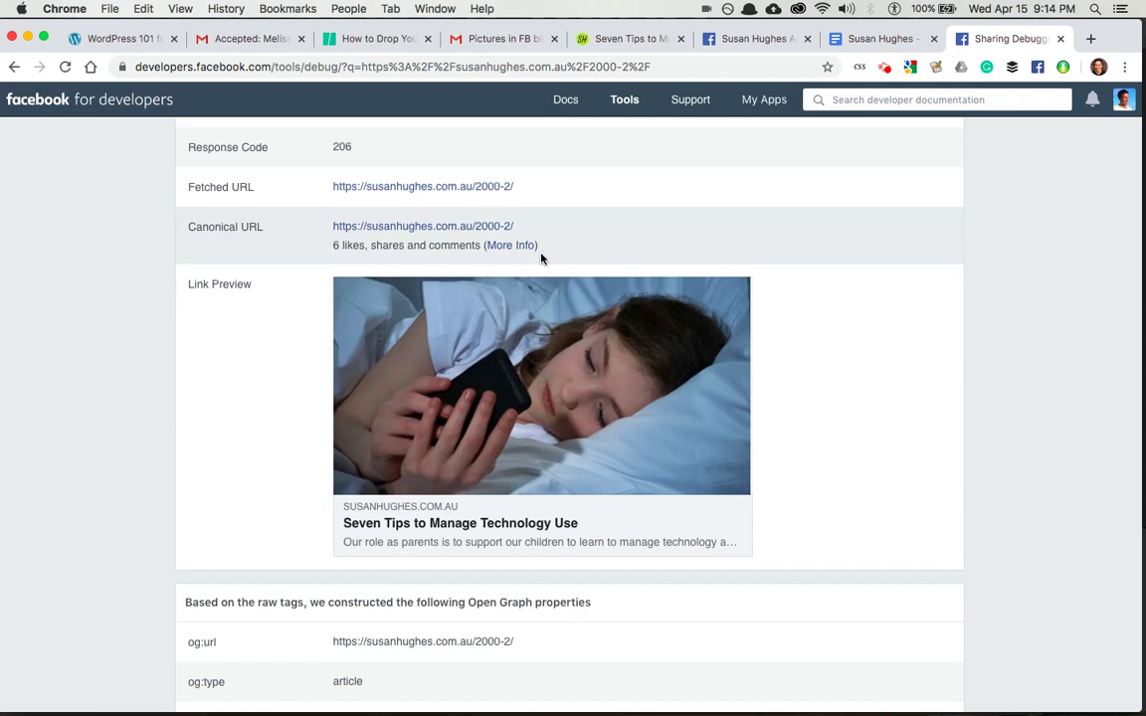
pyautogui.scroll(2, 530, 387)
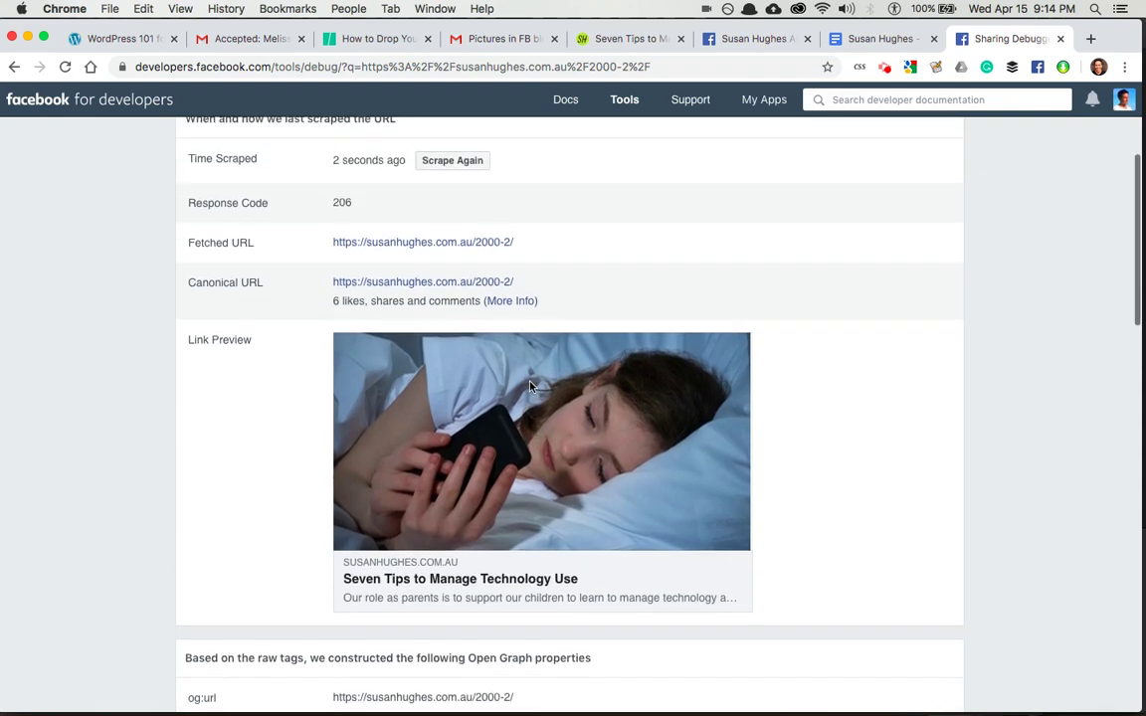
pyautogui.scroll(3, 531, 387)
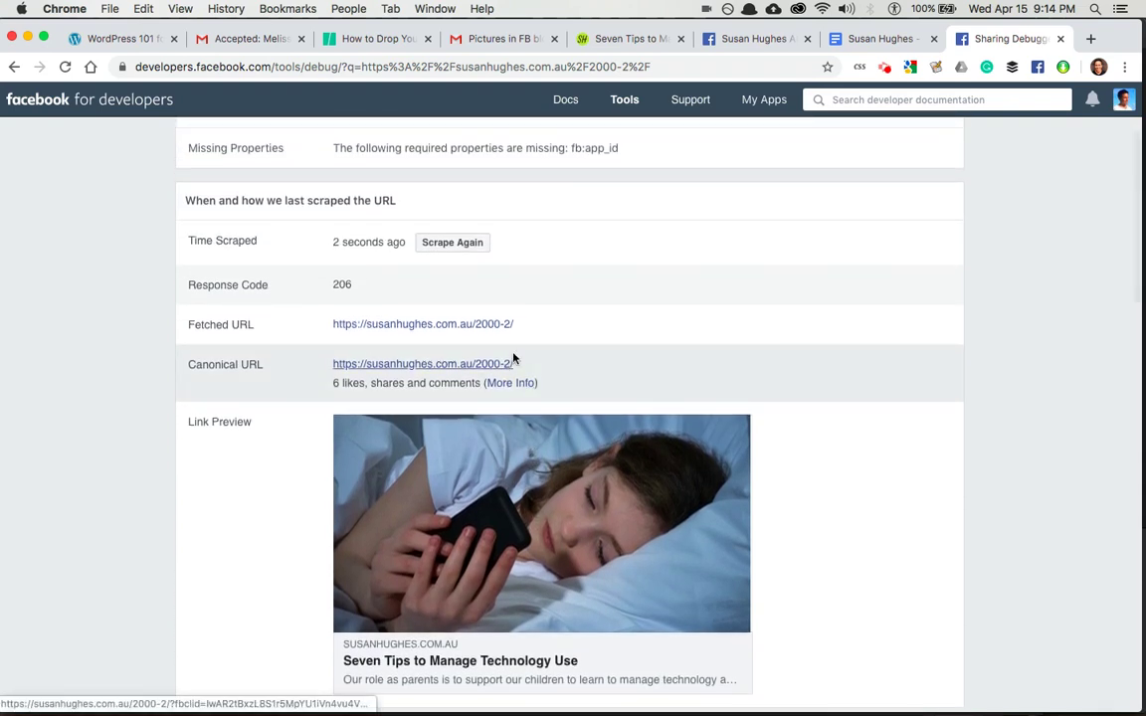
pyautogui.scroll(1, 596, 475)
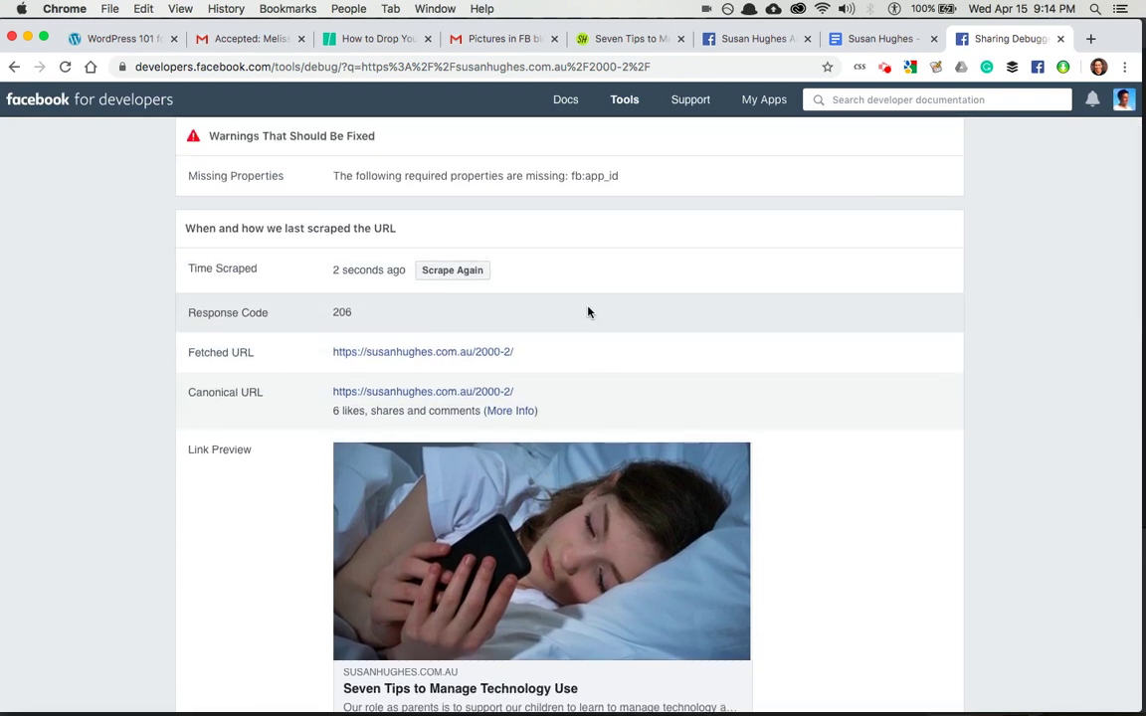
pyautogui.scroll(-3, 588, 313)
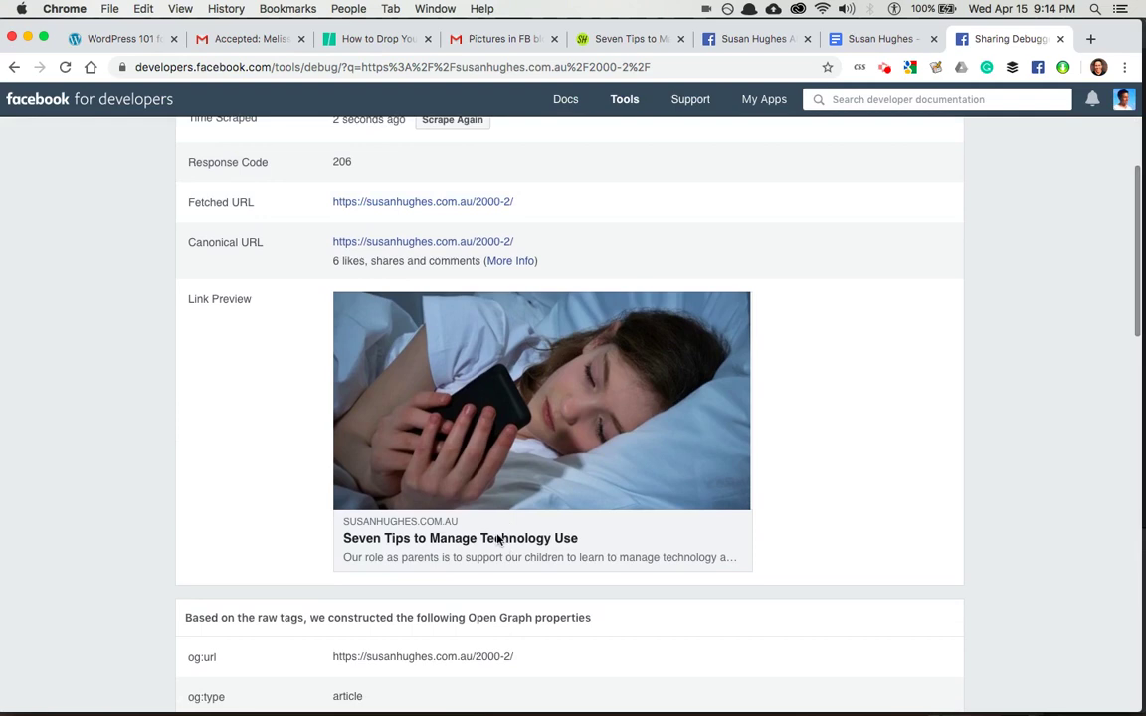
pyautogui.scroll(2, 597, 359)
pyautogui.scroll(1, 617, 319)
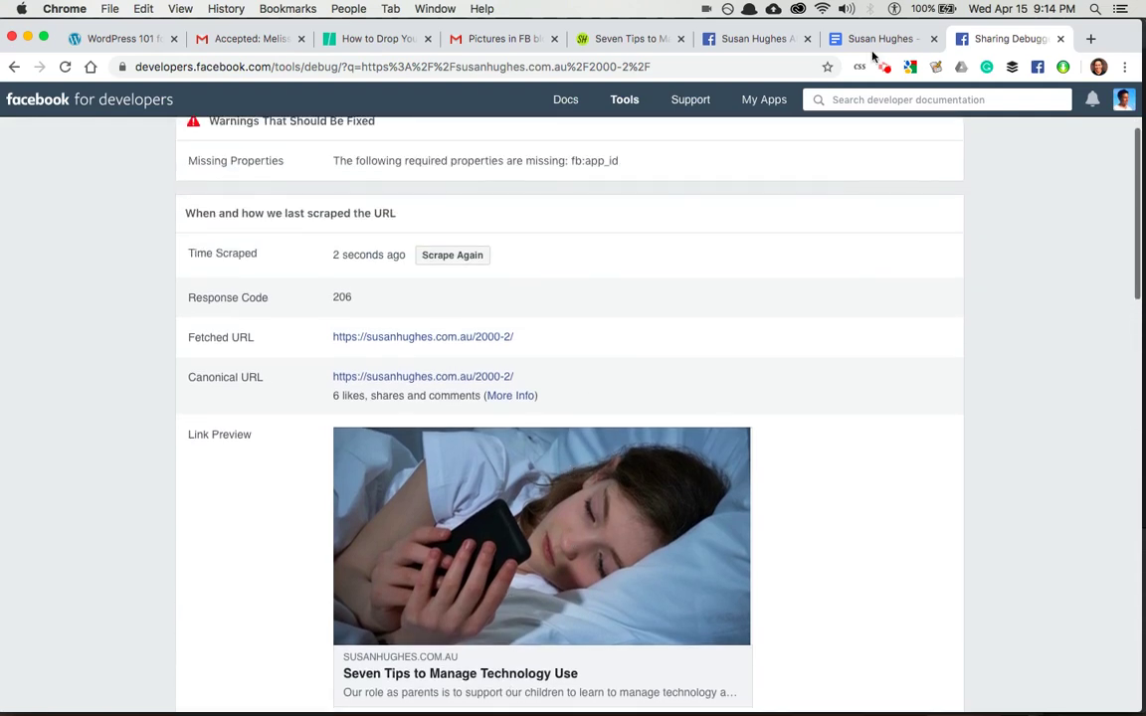
# Return to the coach's Facebook page, clear and close the old draft post, and reload the page without saving it.
pyautogui.click(709, 39)
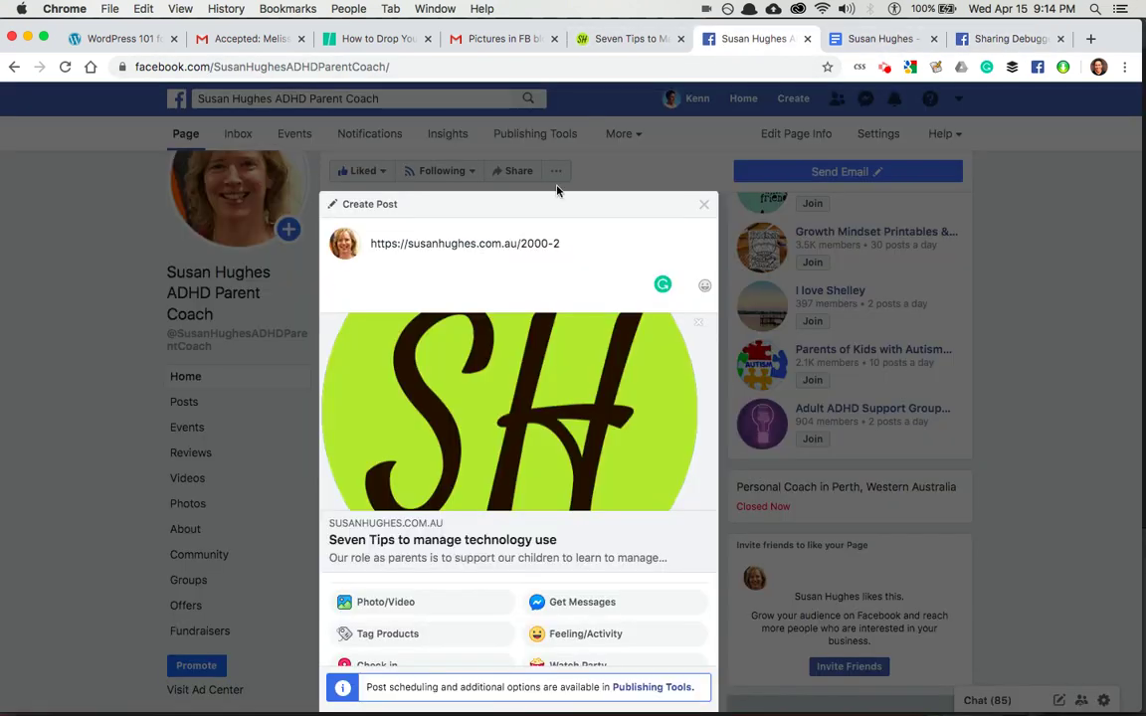
pyautogui.click(705, 207)
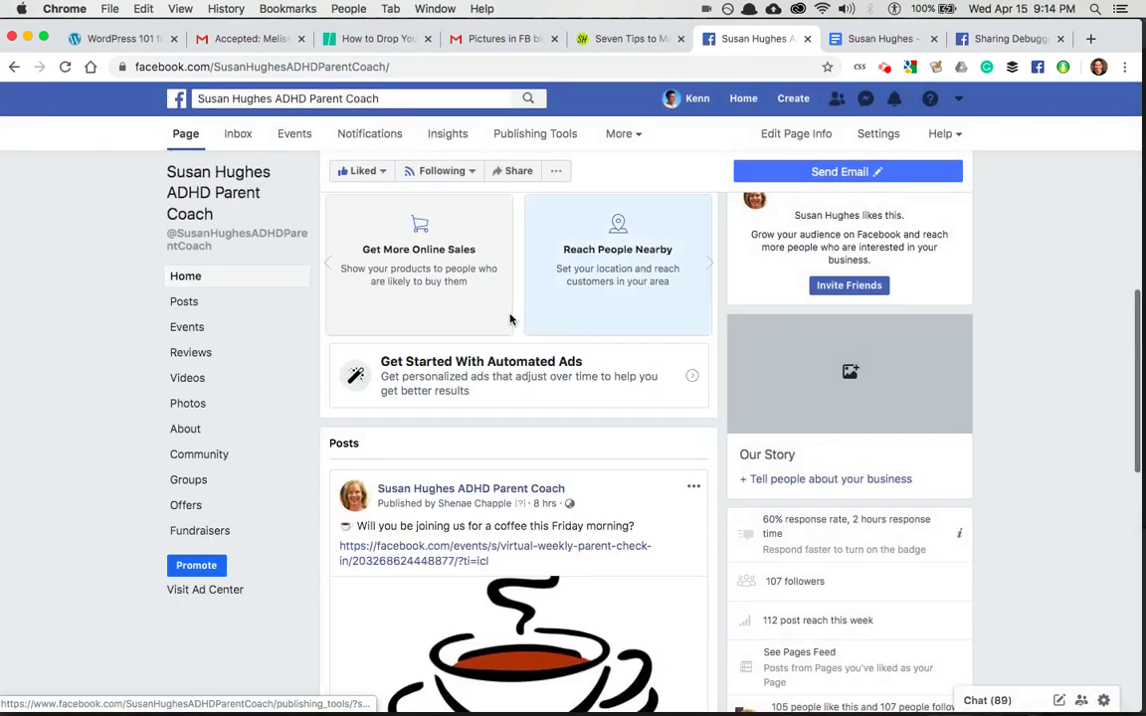
pyautogui.scroll(3, 512, 321)
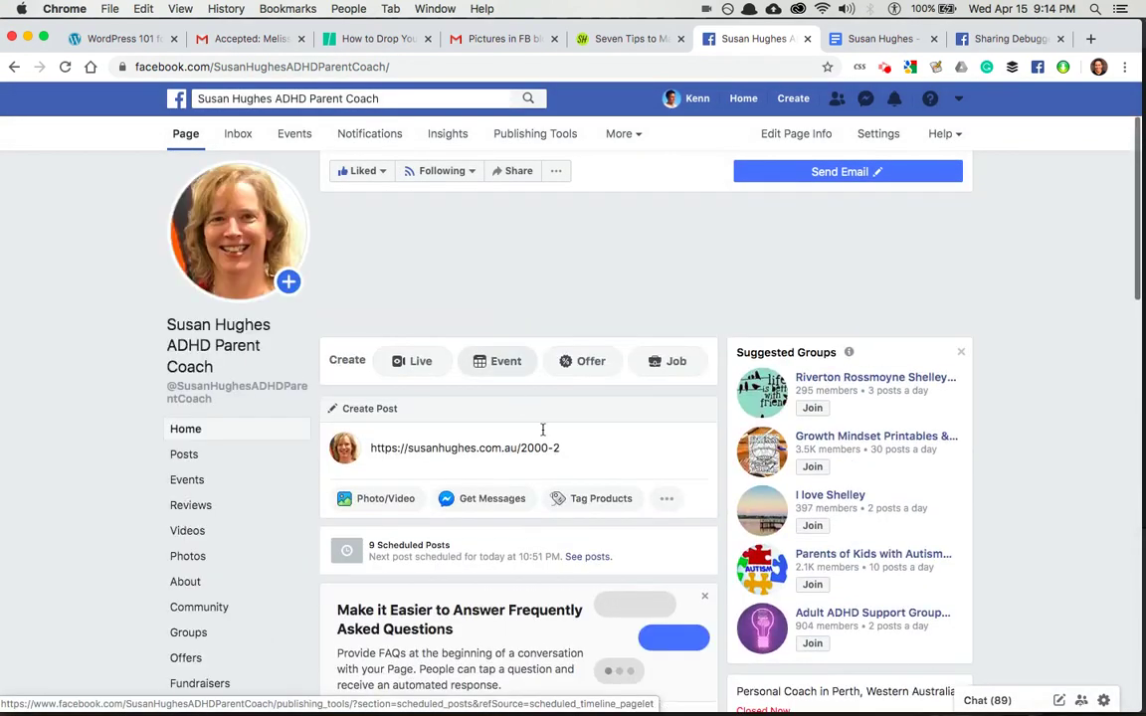
pyautogui.tripleClick(369, 448)
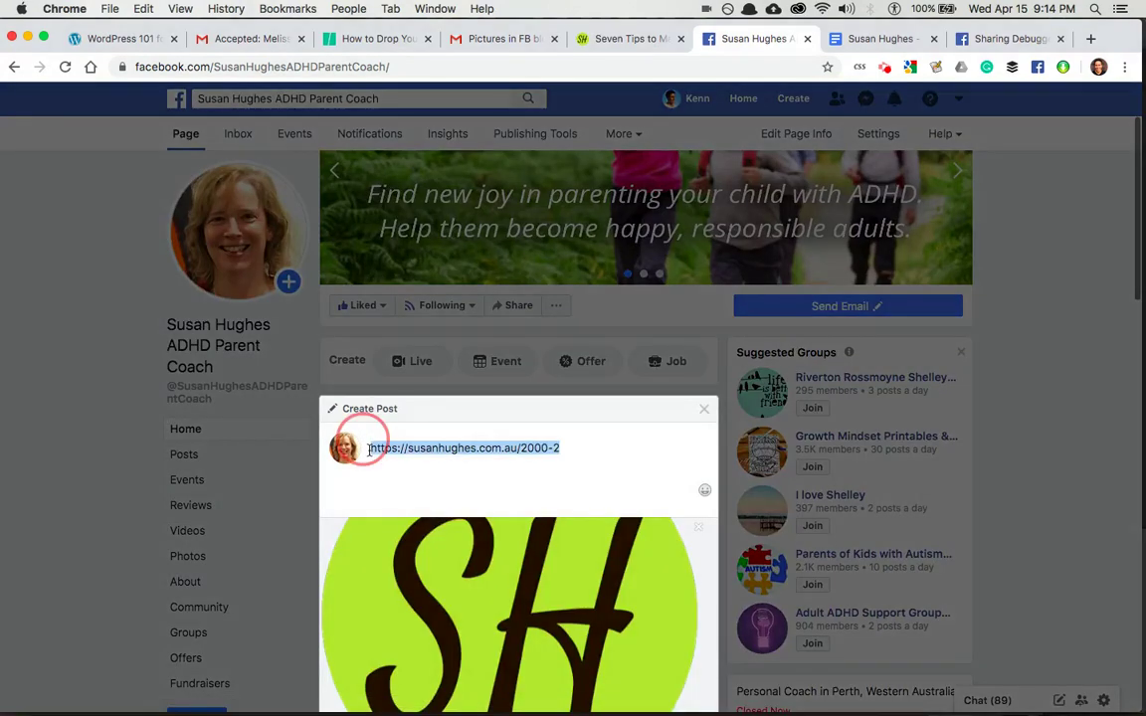
pyautogui.press('BackSpace')
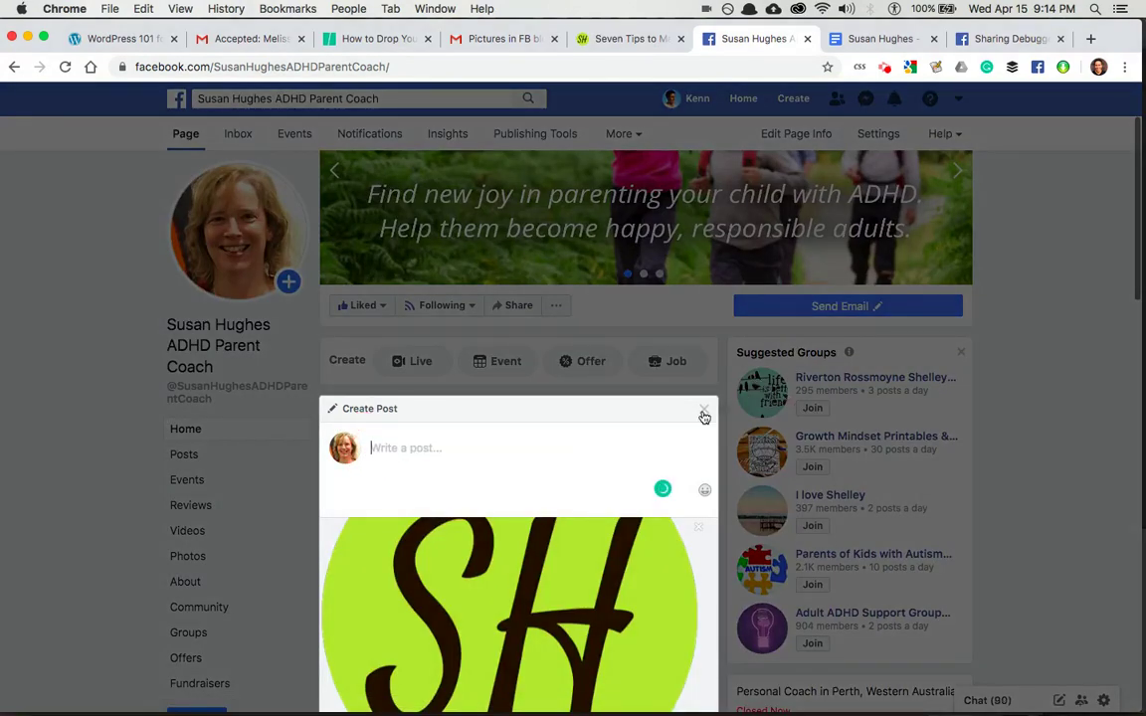
pyautogui.click(705, 408)
pyautogui.press('super+r')
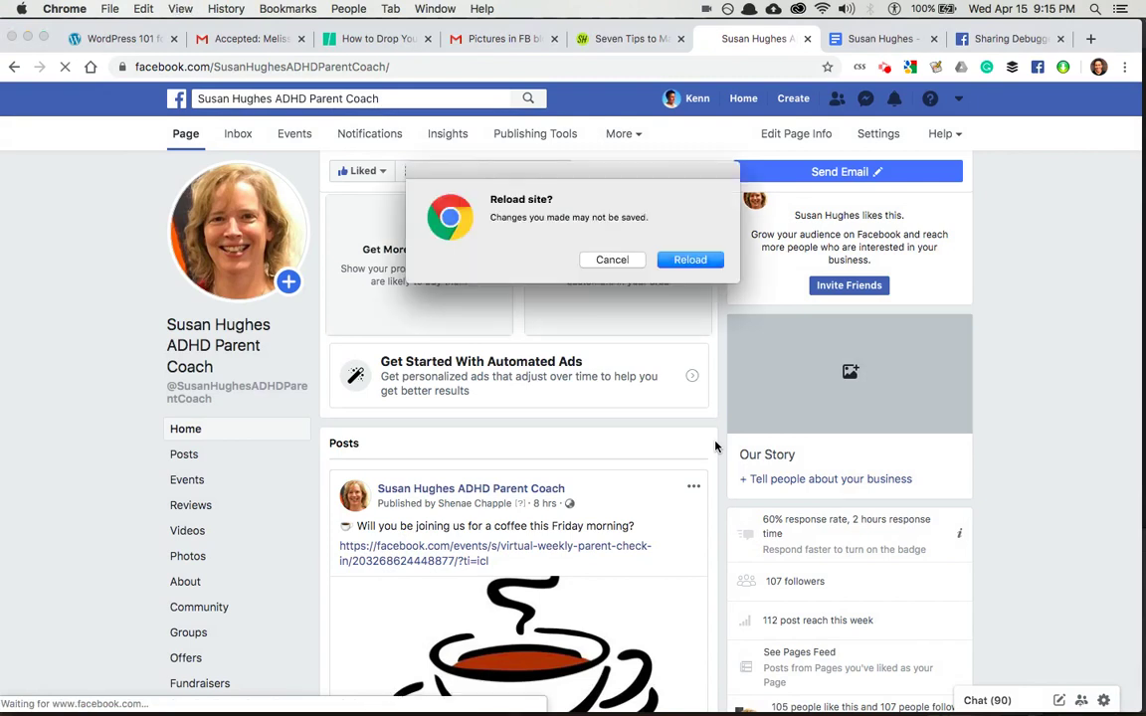
pyautogui.click(682, 259)
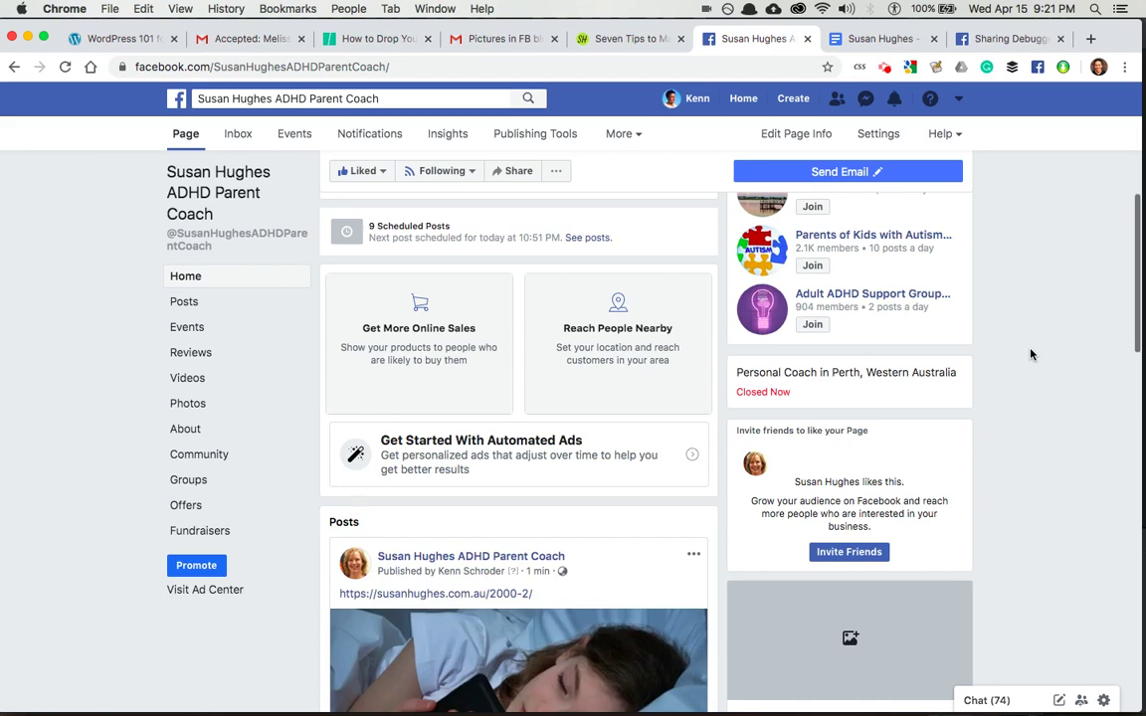
# Check the image and title of the newly published link post on the coach's Facebook page.
pyautogui.scroll(-5, 1031, 354)
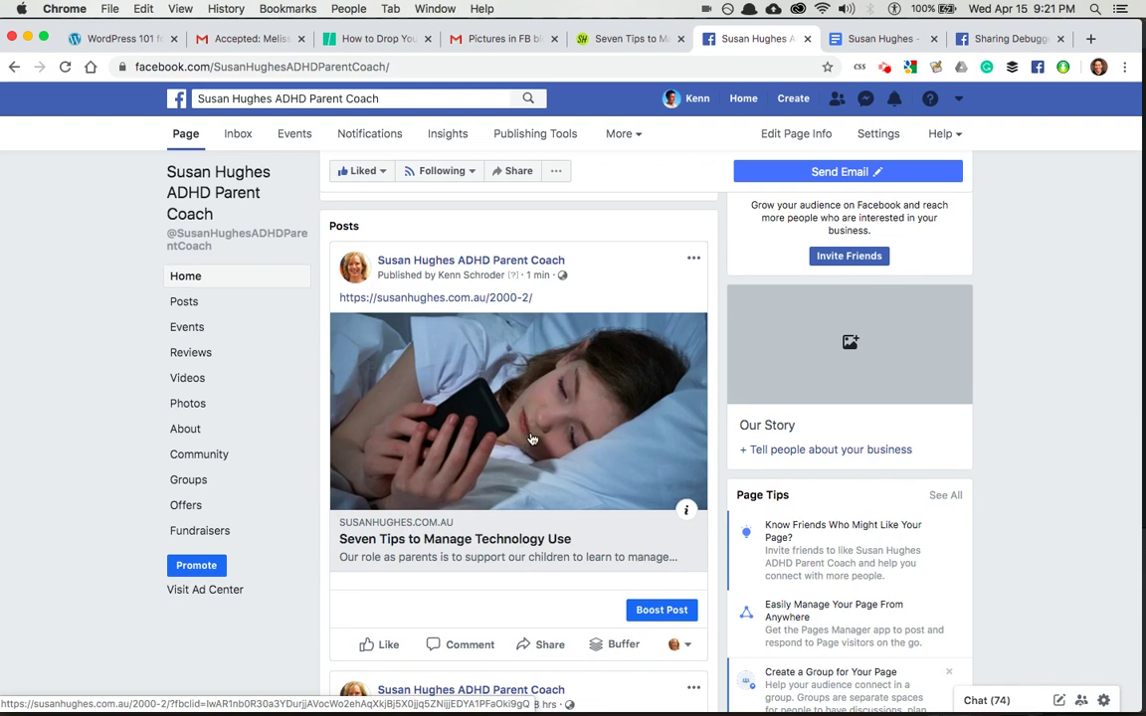
pyautogui.scroll(-3, 533, 447)
pyautogui.scroll(5, 533, 447)
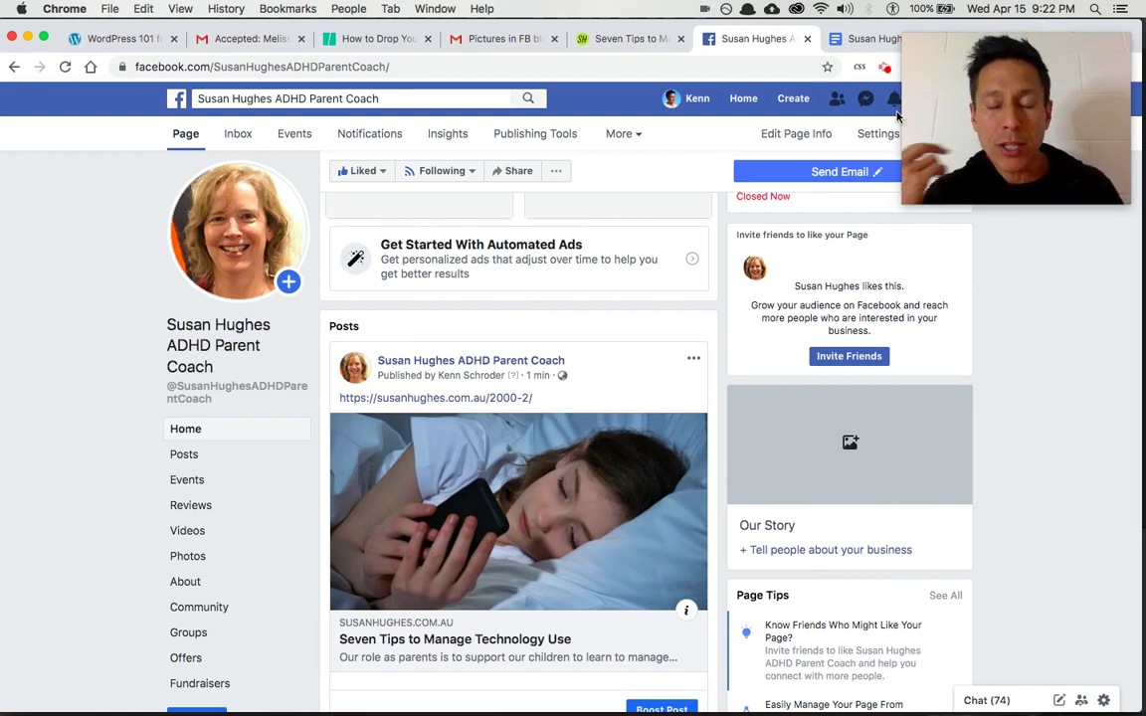
pyautogui.click(1018, 133)
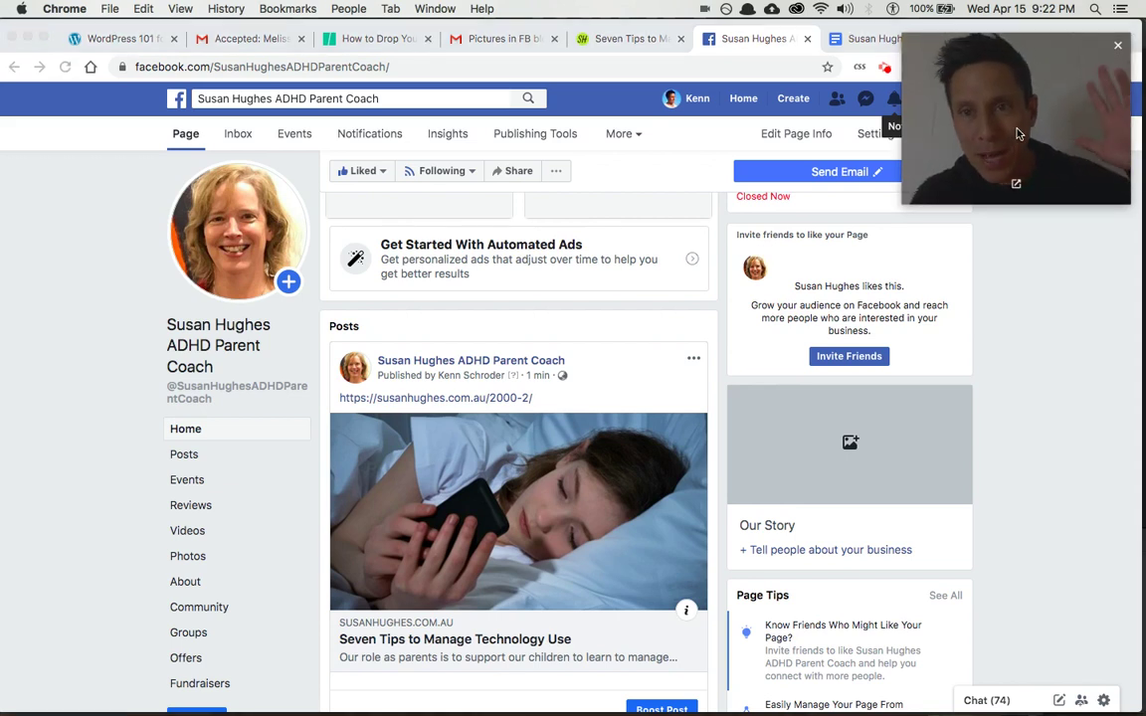